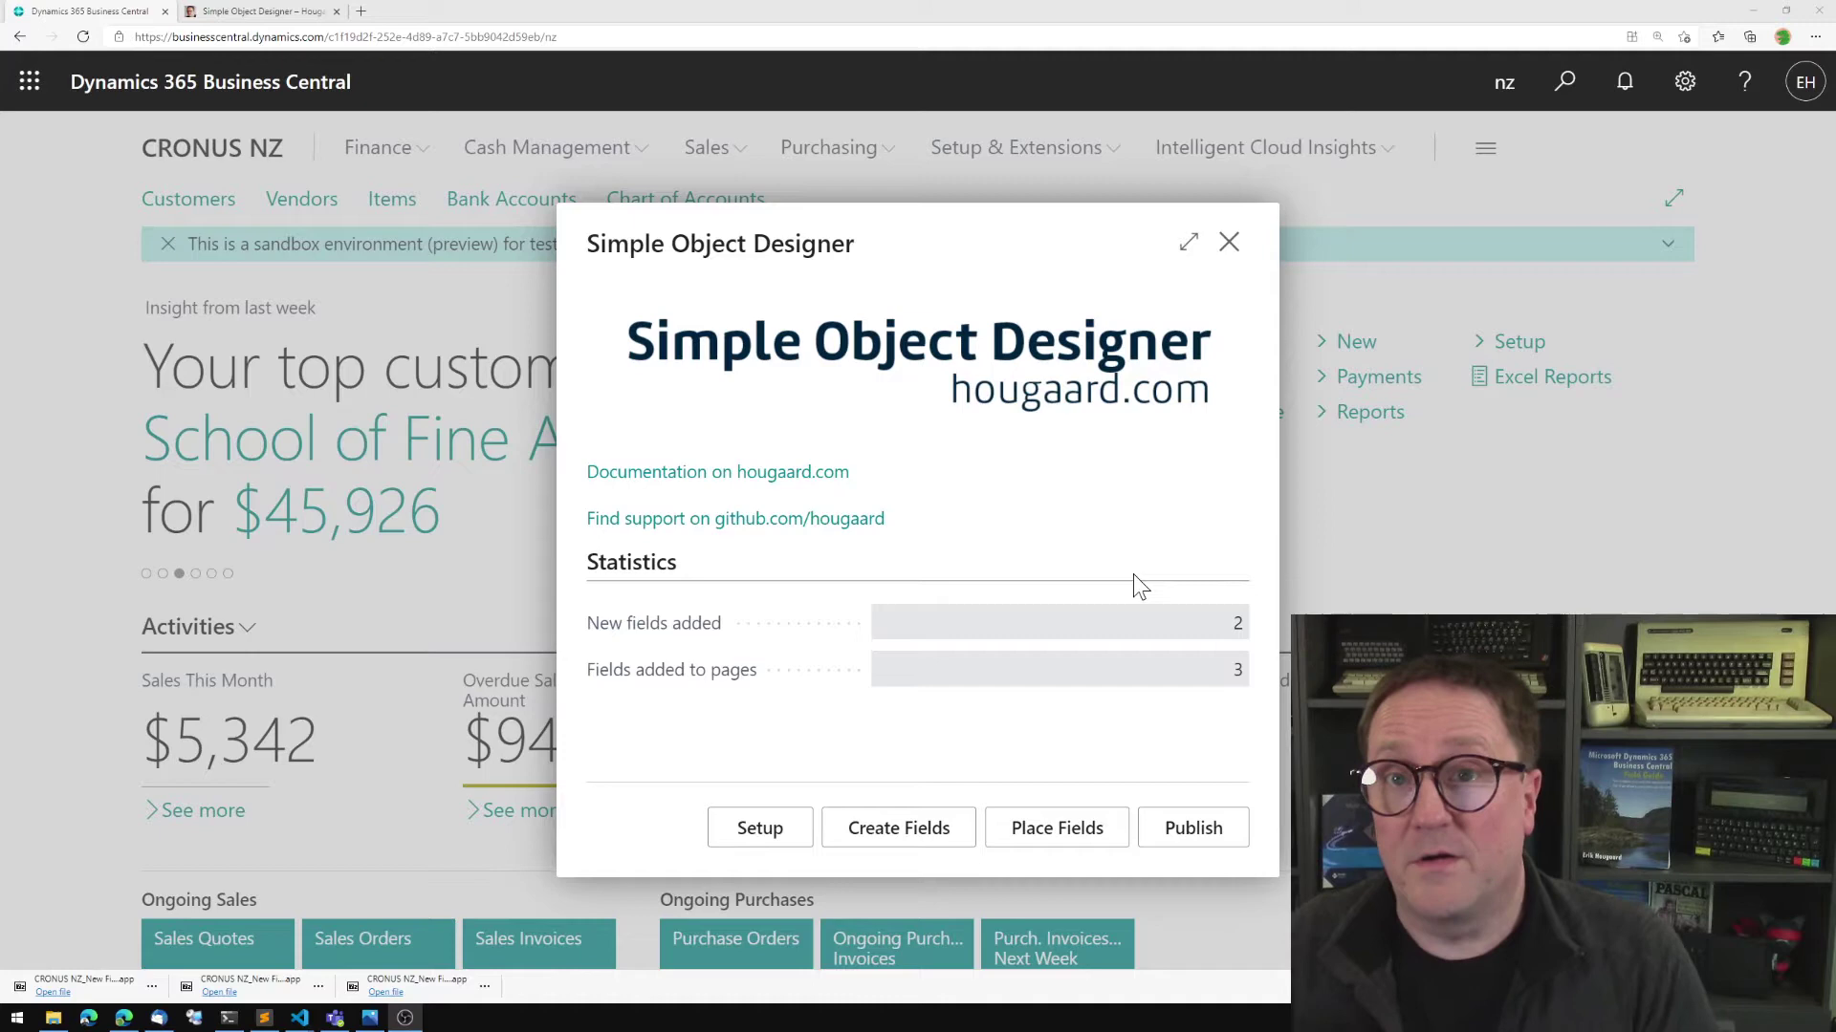
Open the Place existing fields on pages list and its table filter choices.
left_click(1050, 839)
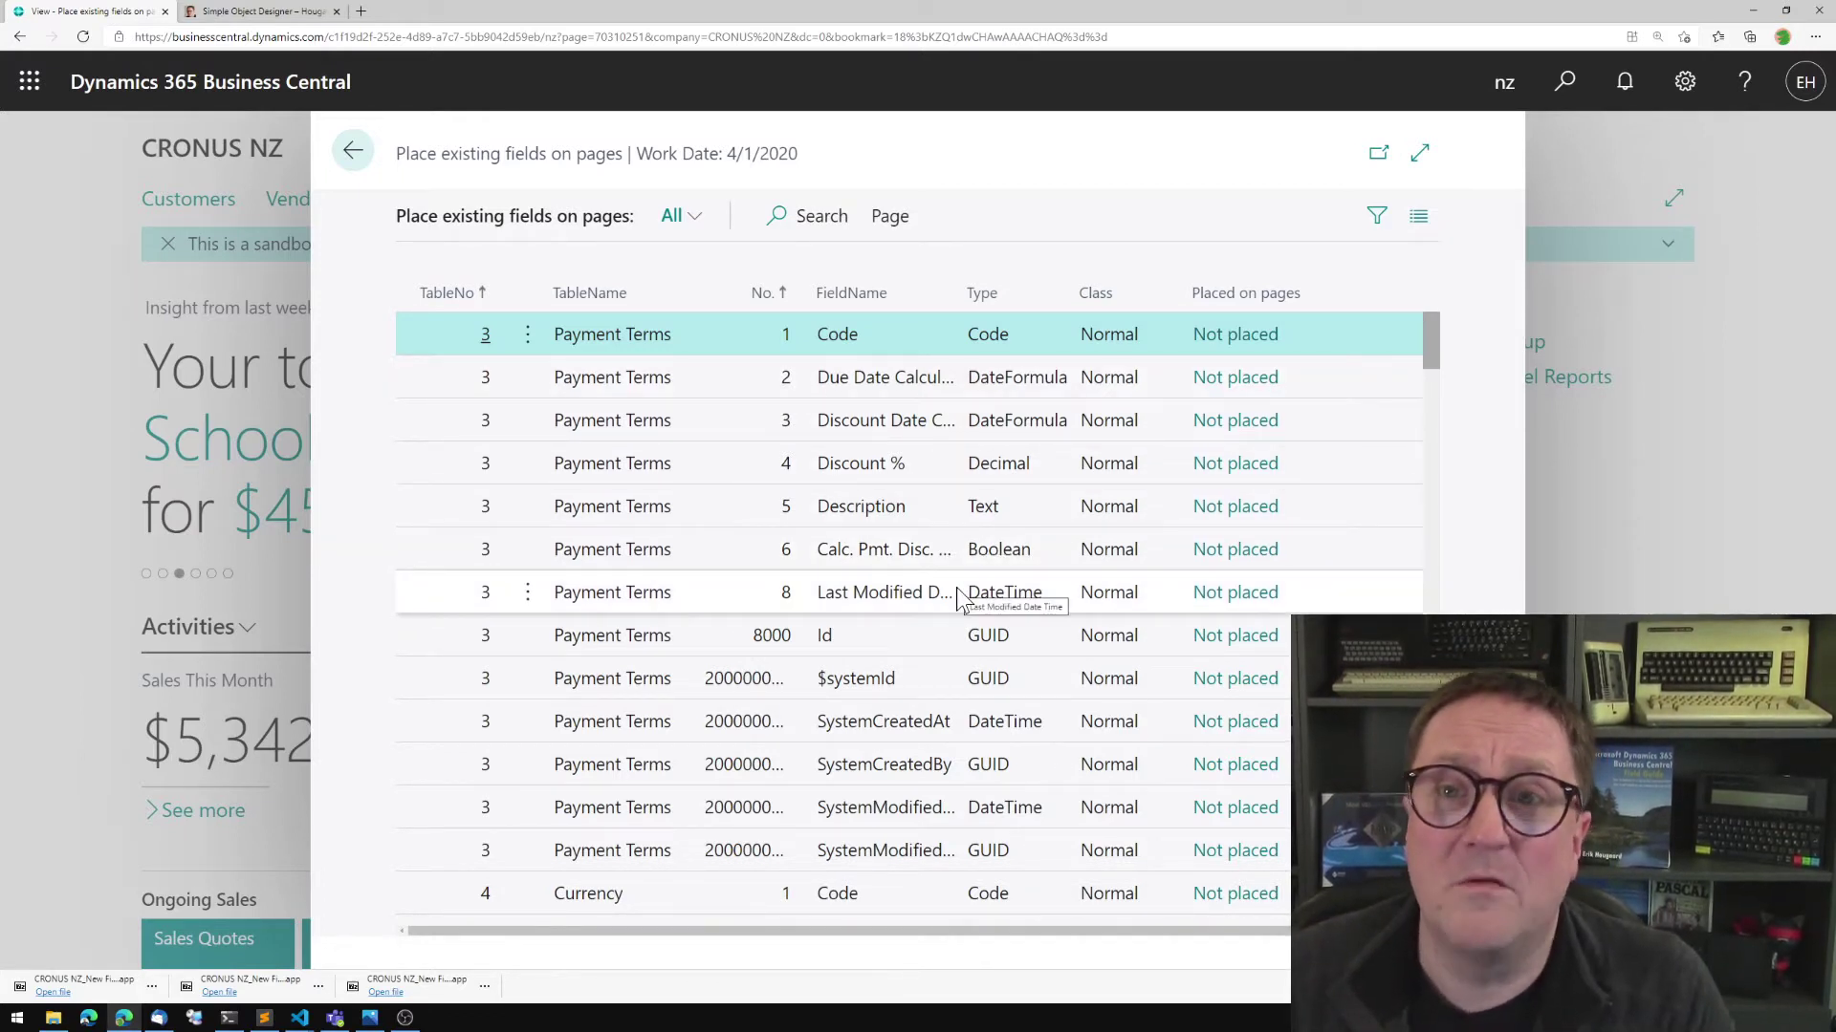
left_click(674, 223)
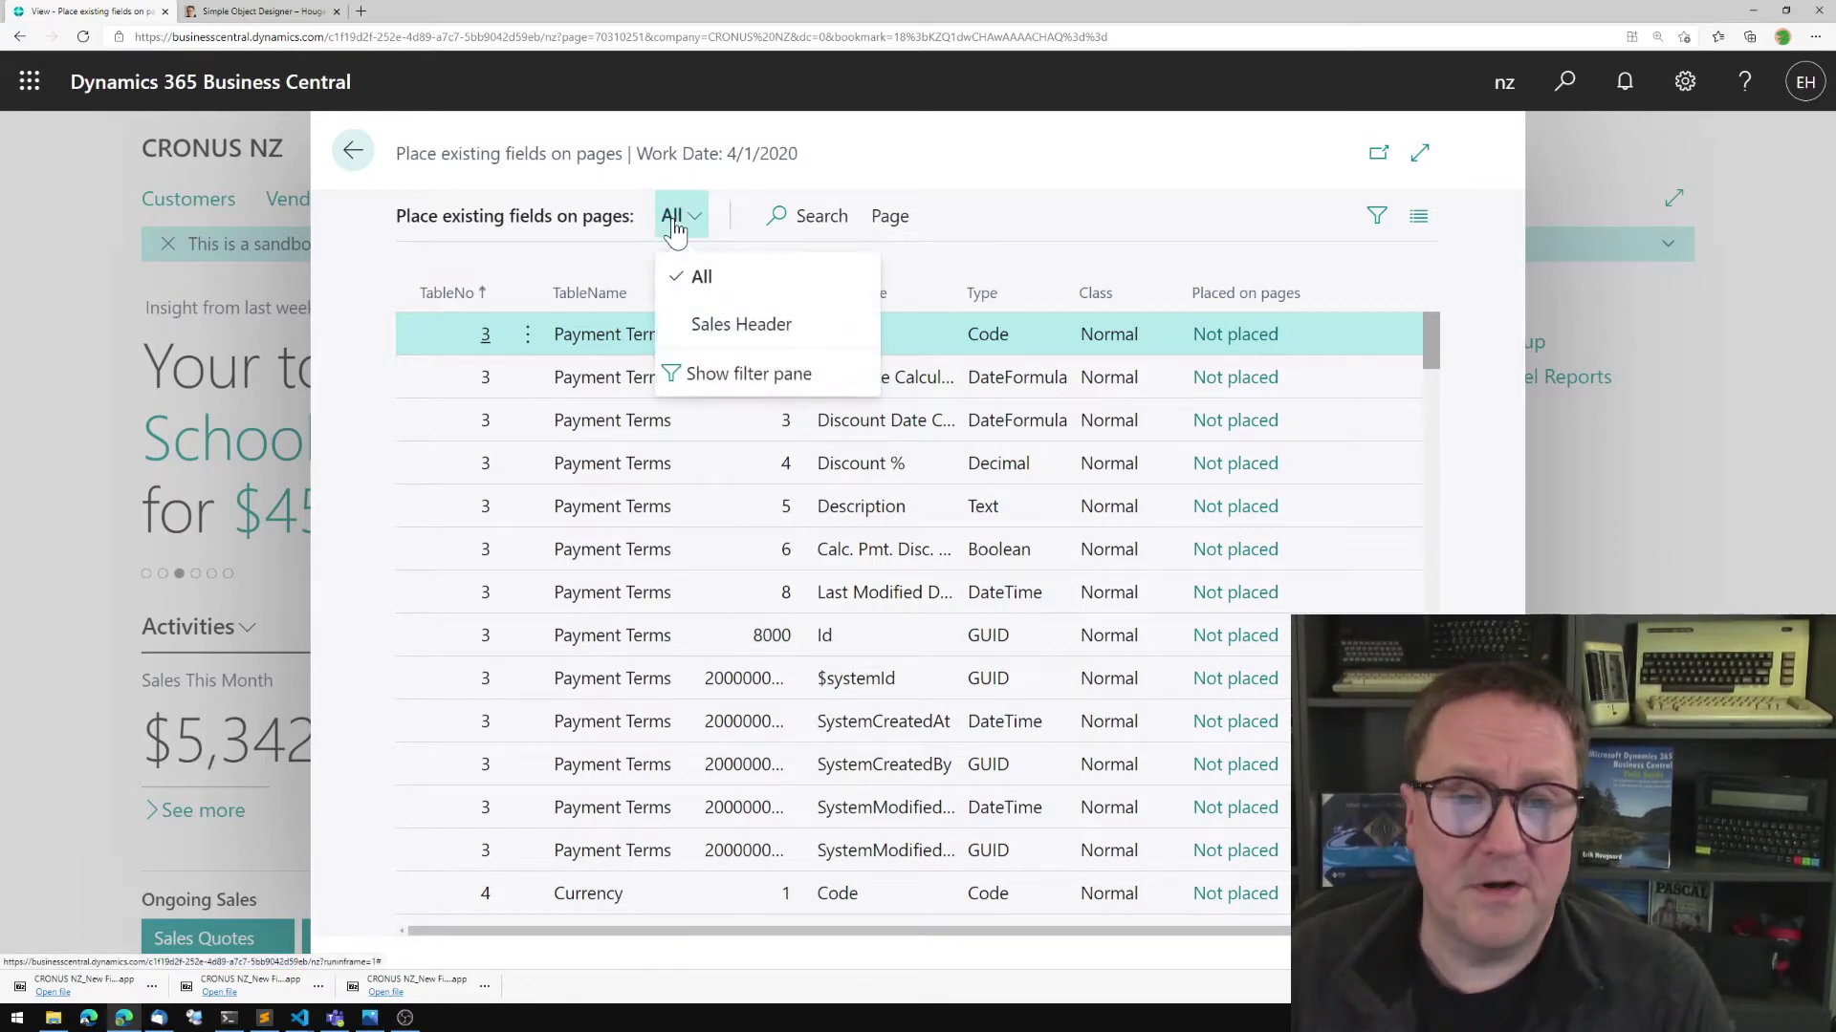
Filter the field list to Sales Header and select field 125 Sell-to IC Partner Code.
left_click(739, 321)
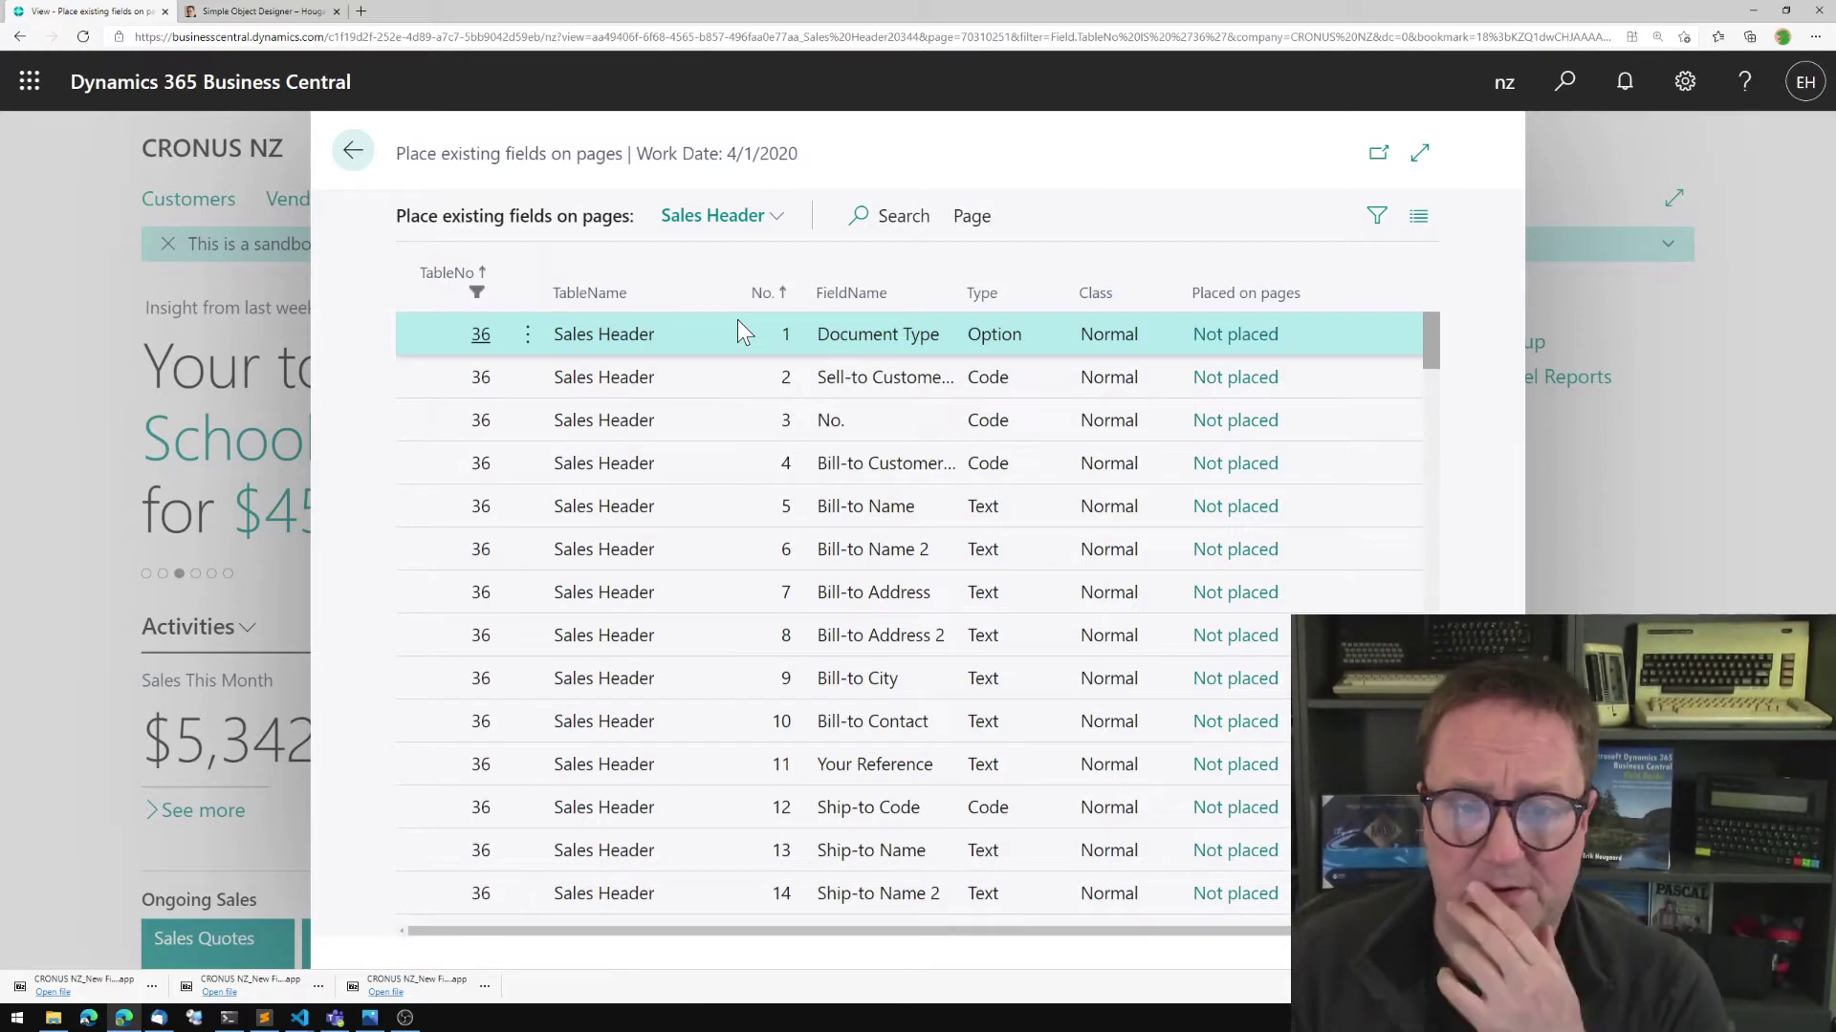
scroll(910, 650, "down", 10)
scroll(909, 650, "down", 20)
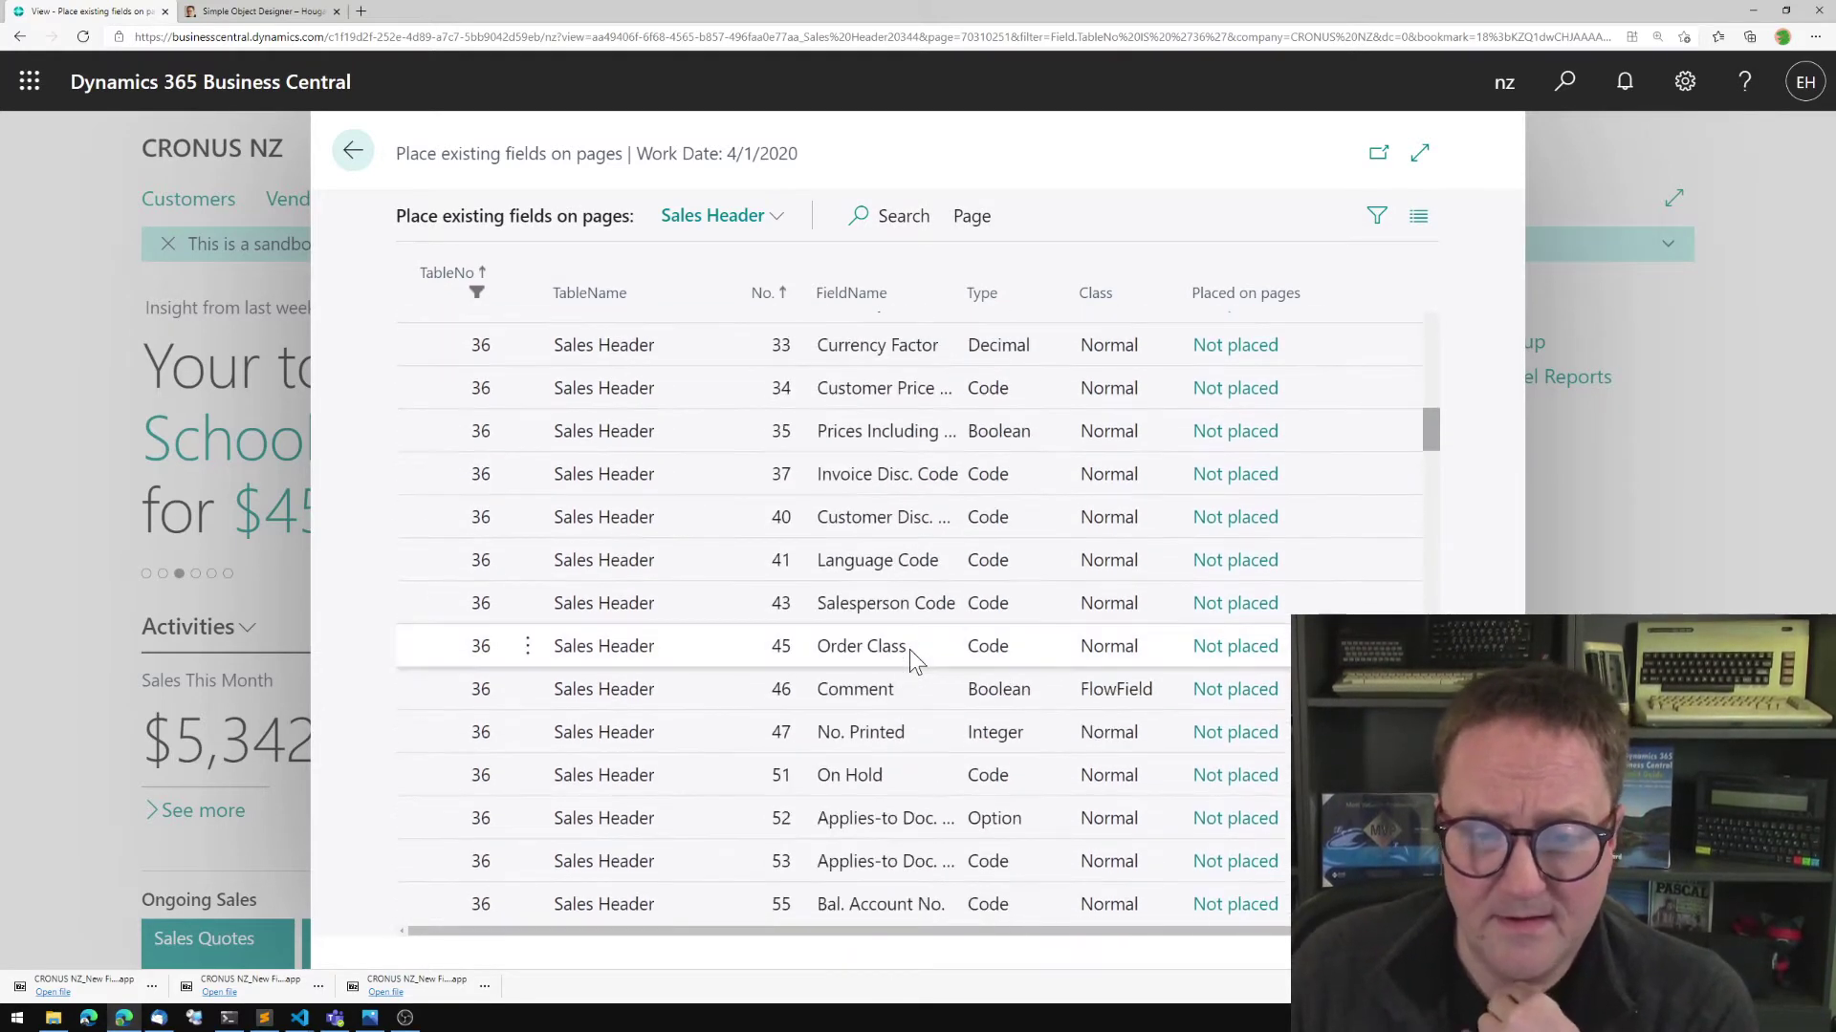
scroll(910, 650, "down", 10)
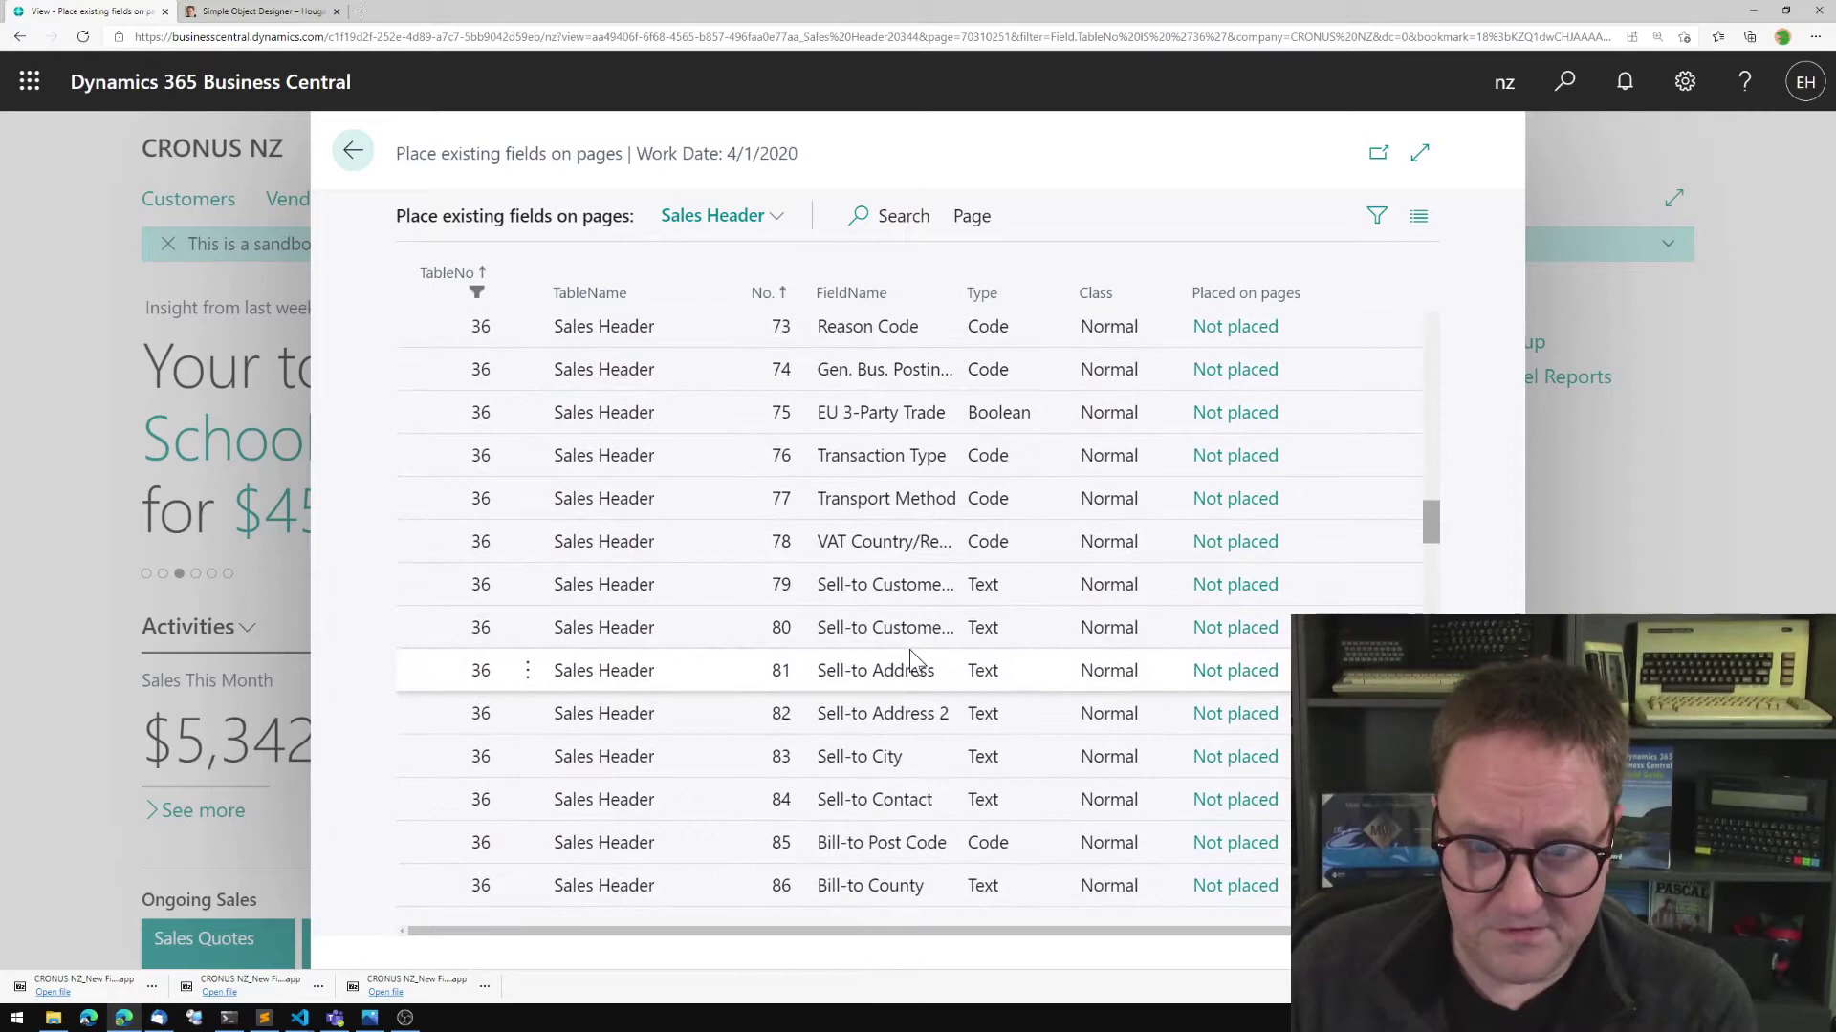
scroll(909, 649, "down", 10)
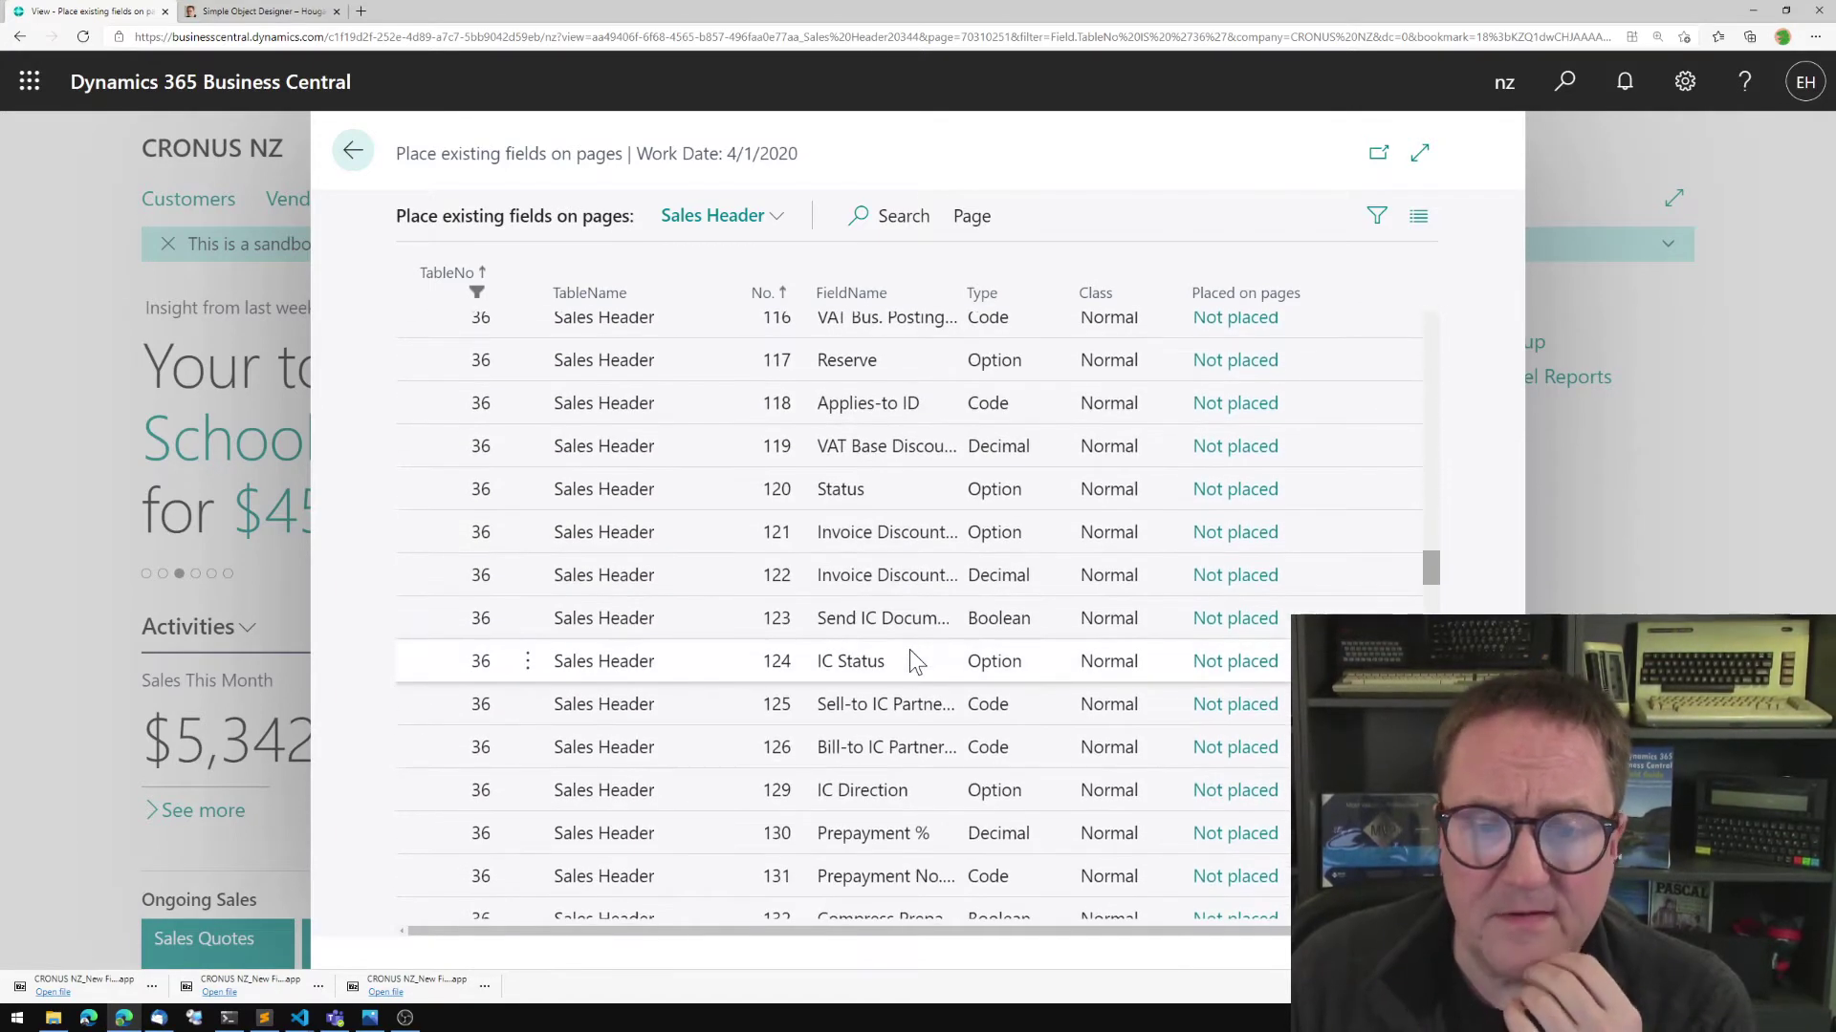
scroll(909, 650, "down", 1)
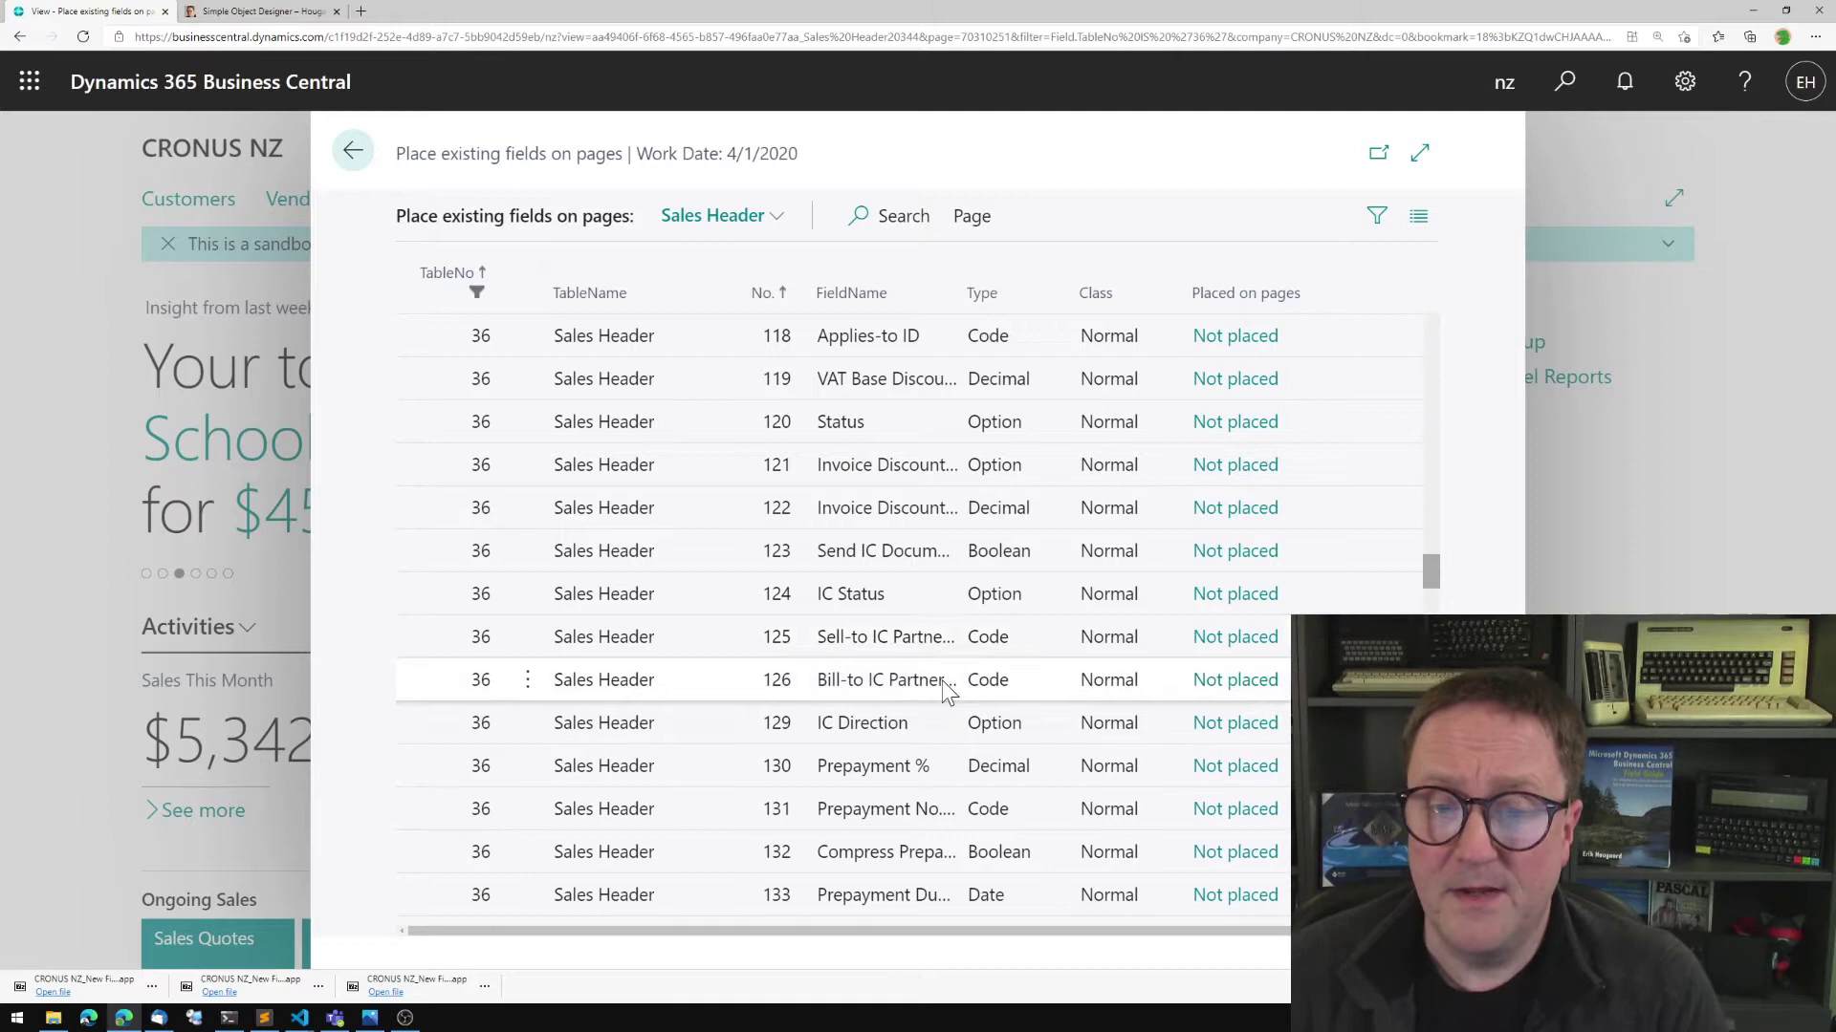
left_click(719, 639)
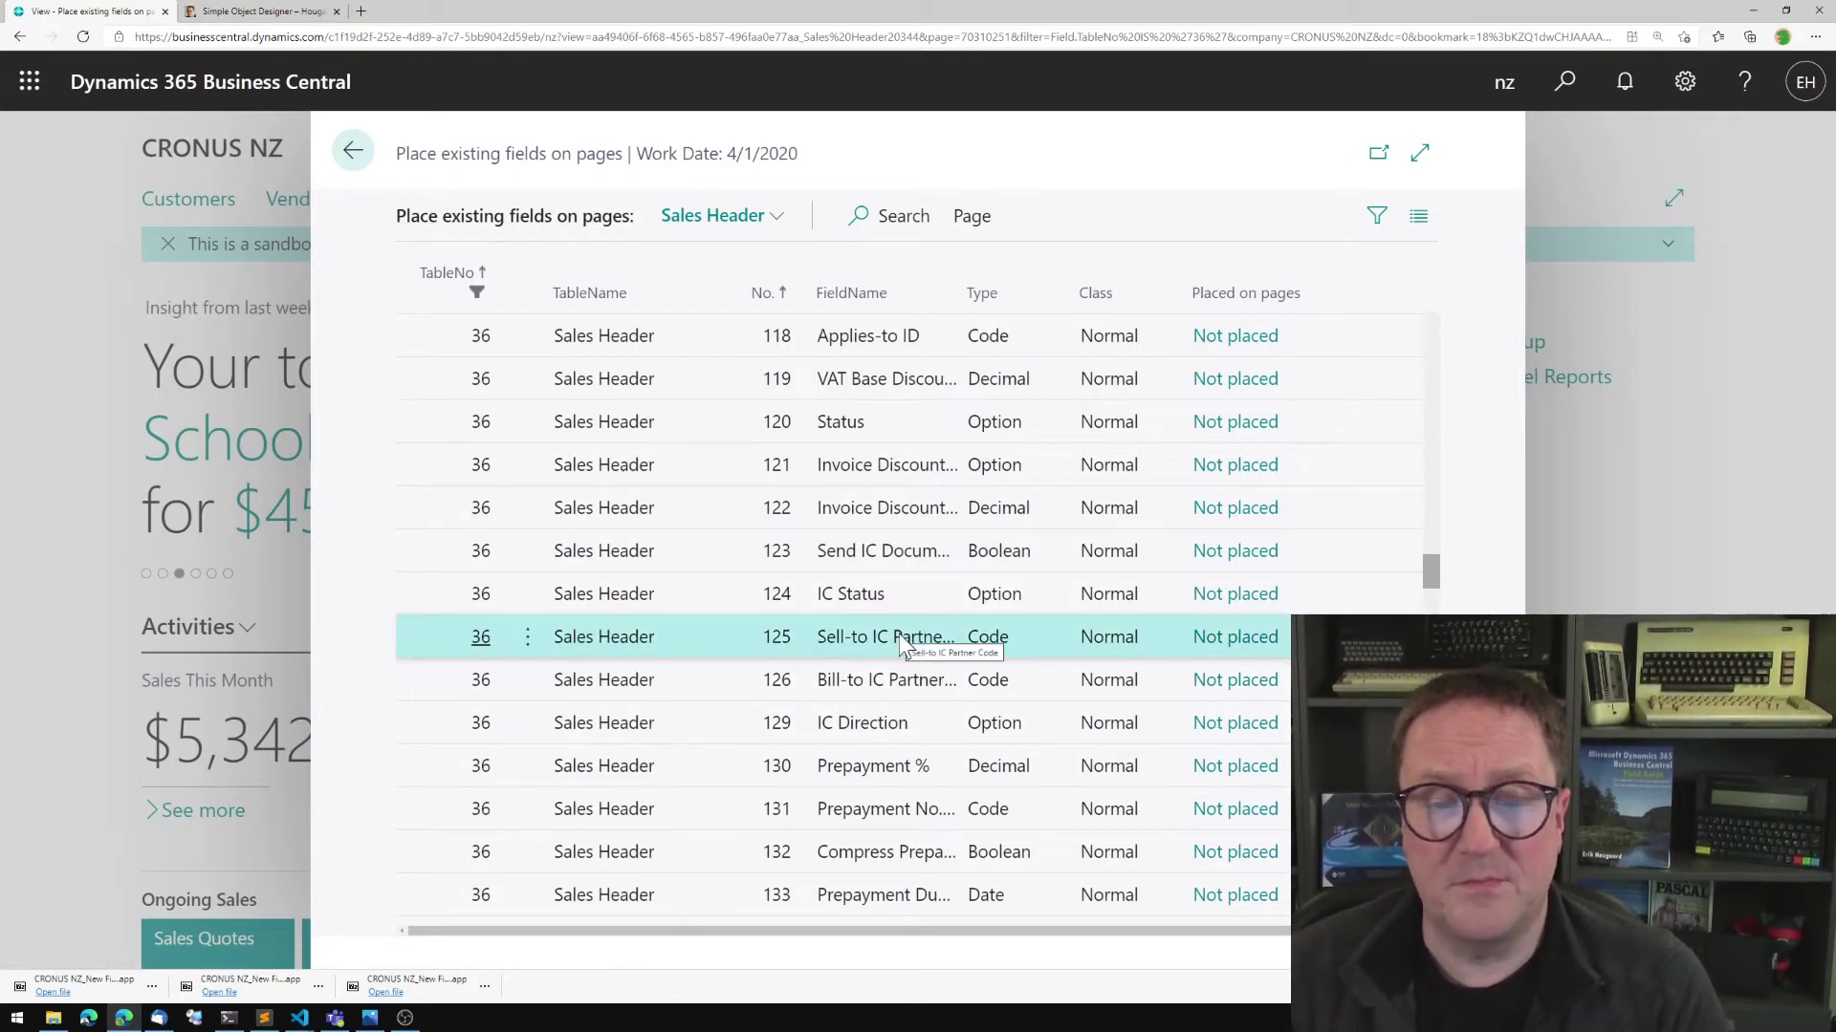
Set Sell-to IC Partner Code's page 41 Sales Quote placement to AddAfter and look up an anchor.
left_click(1252, 639)
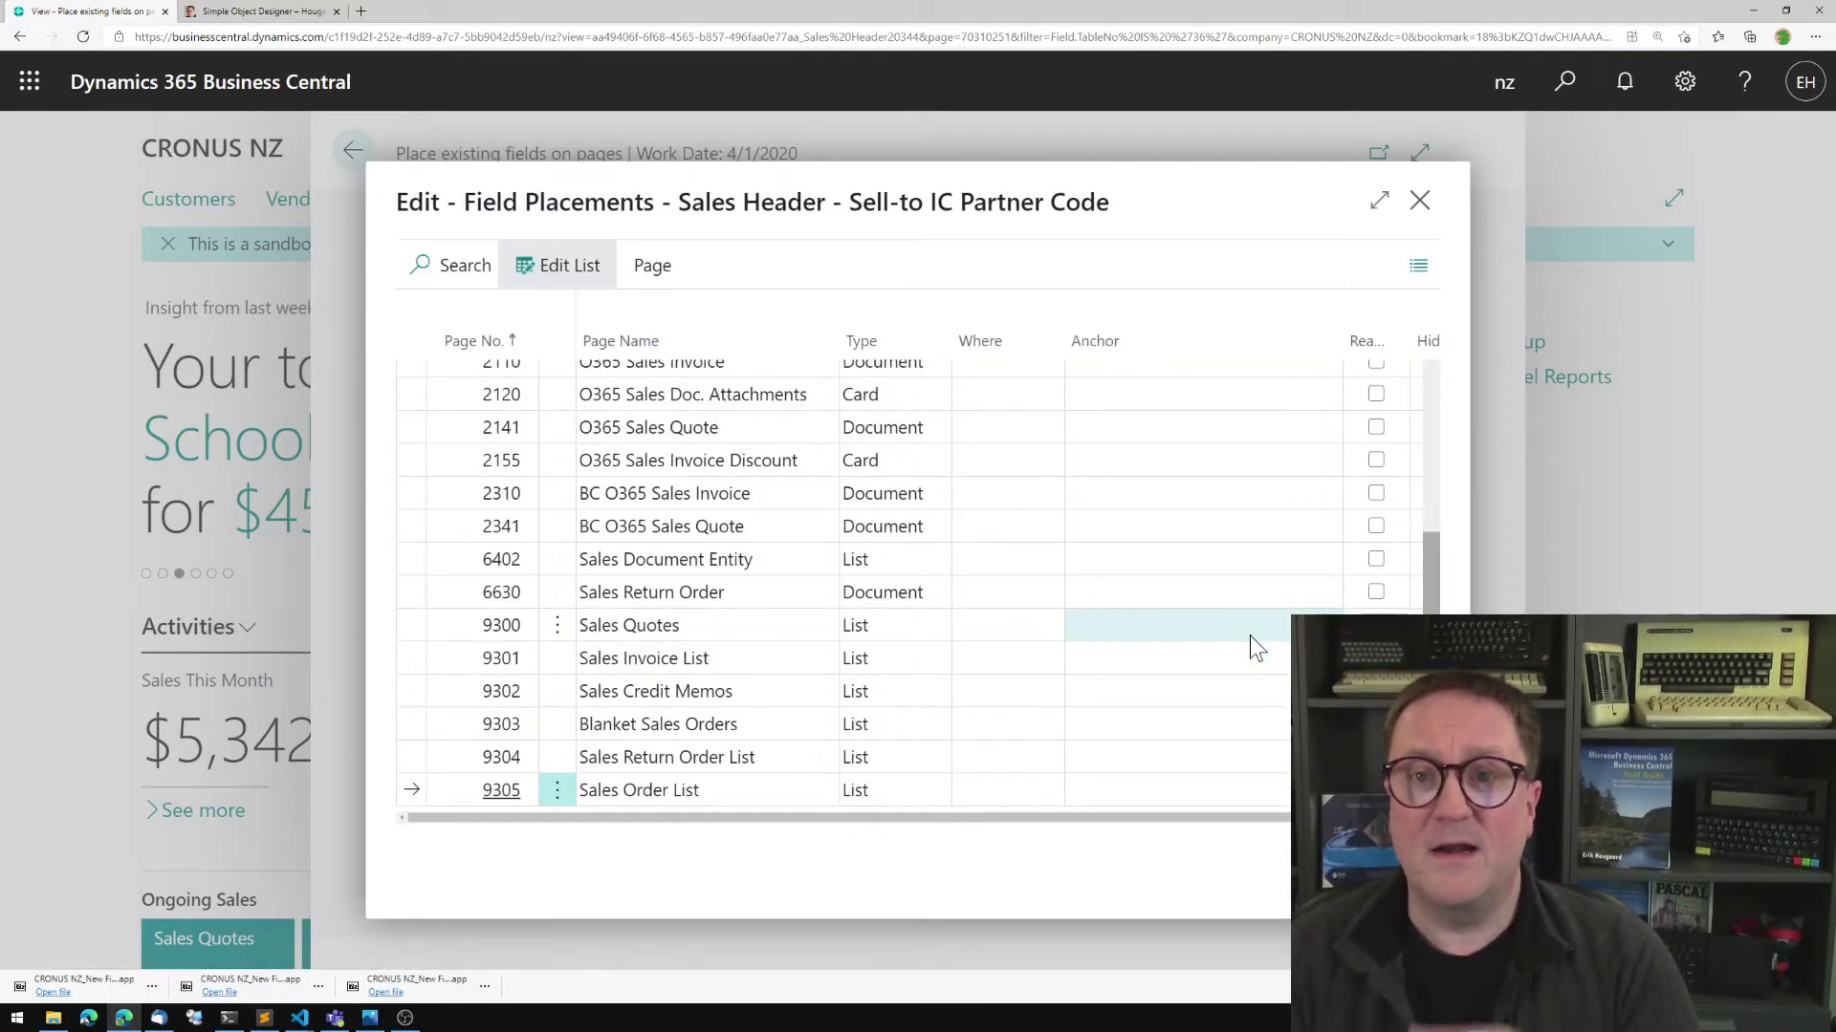
scroll(1249, 635, "up", 3)
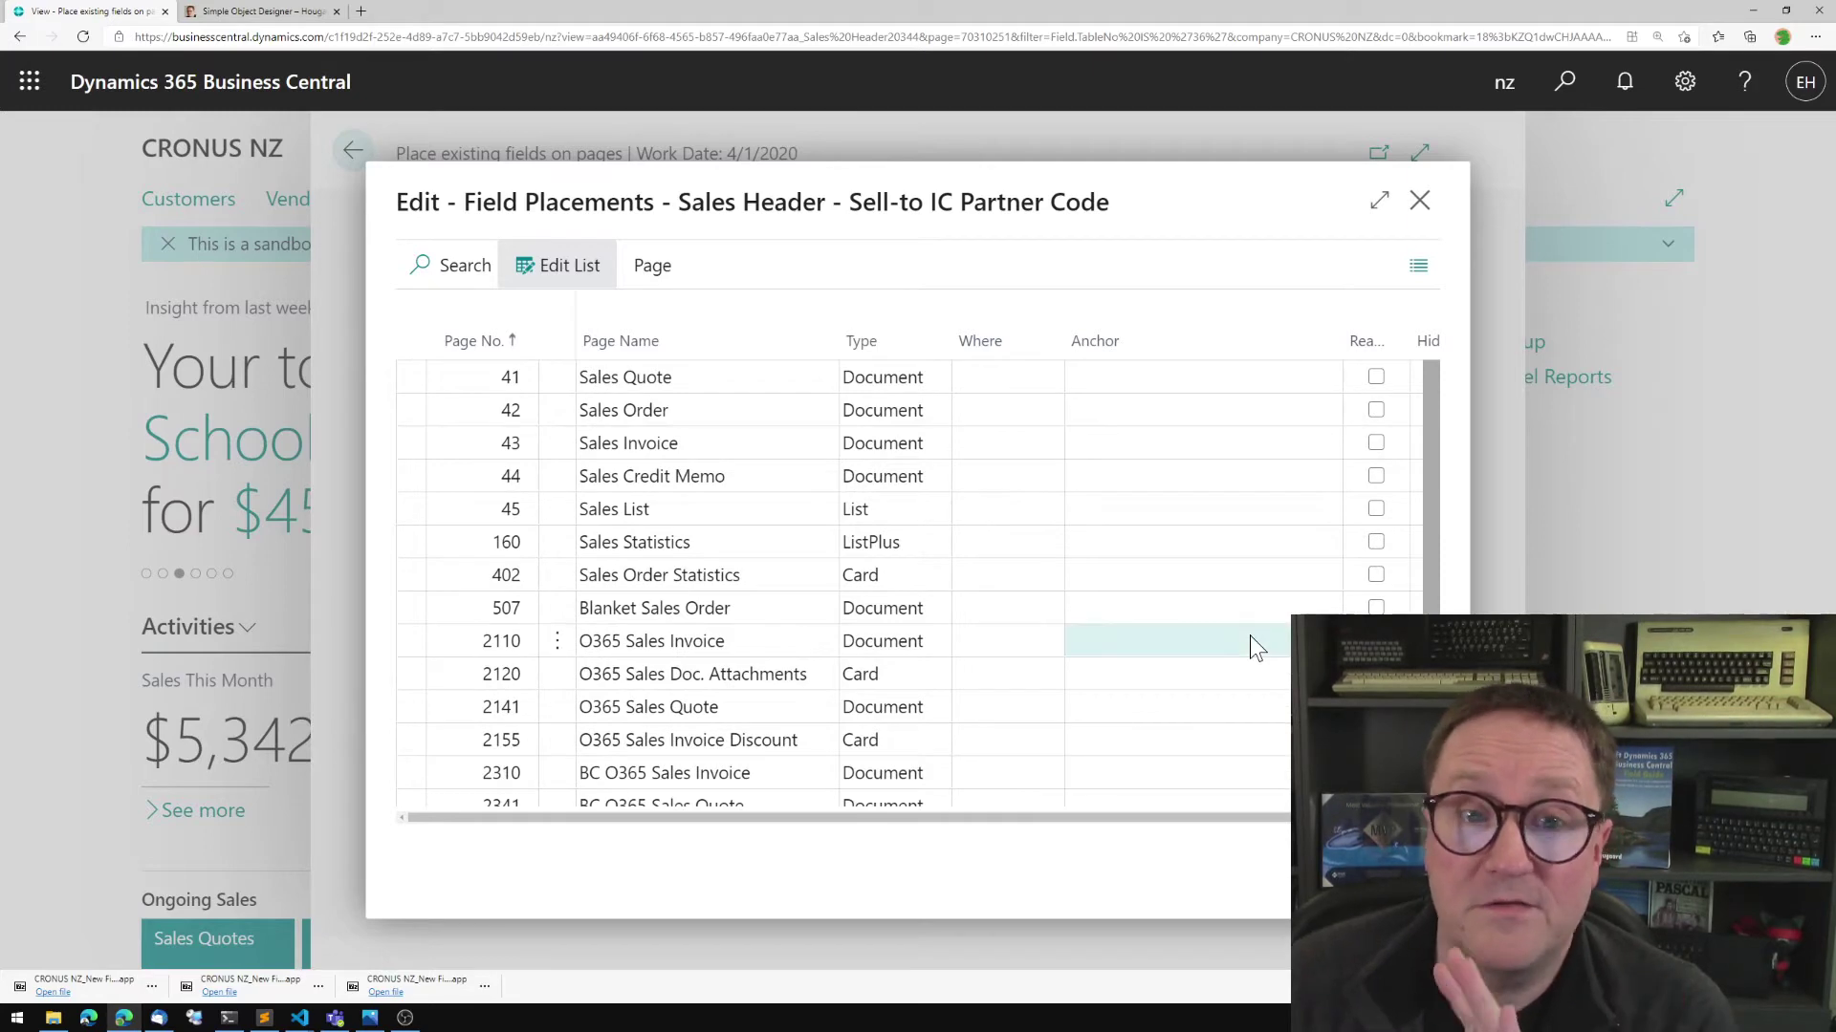
scroll(1248, 636, "down", 3)
scroll(1248, 634, "up", 3)
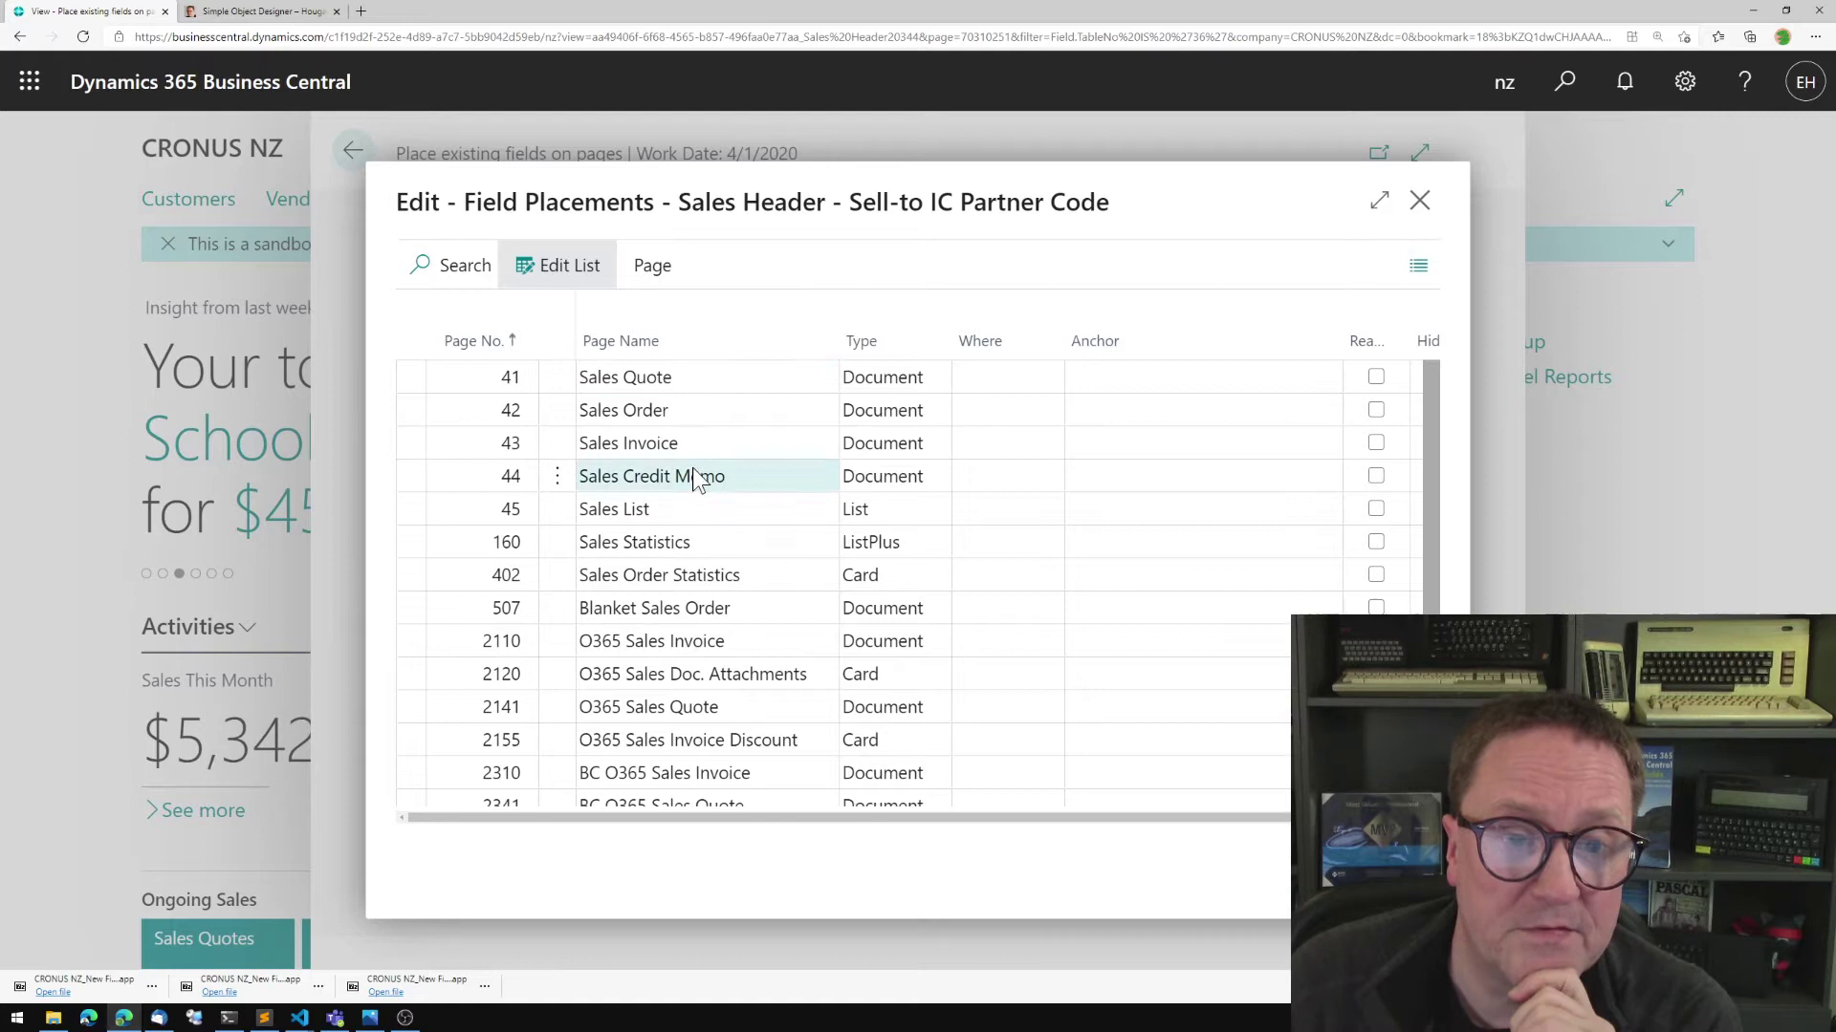
left_click(1004, 377)
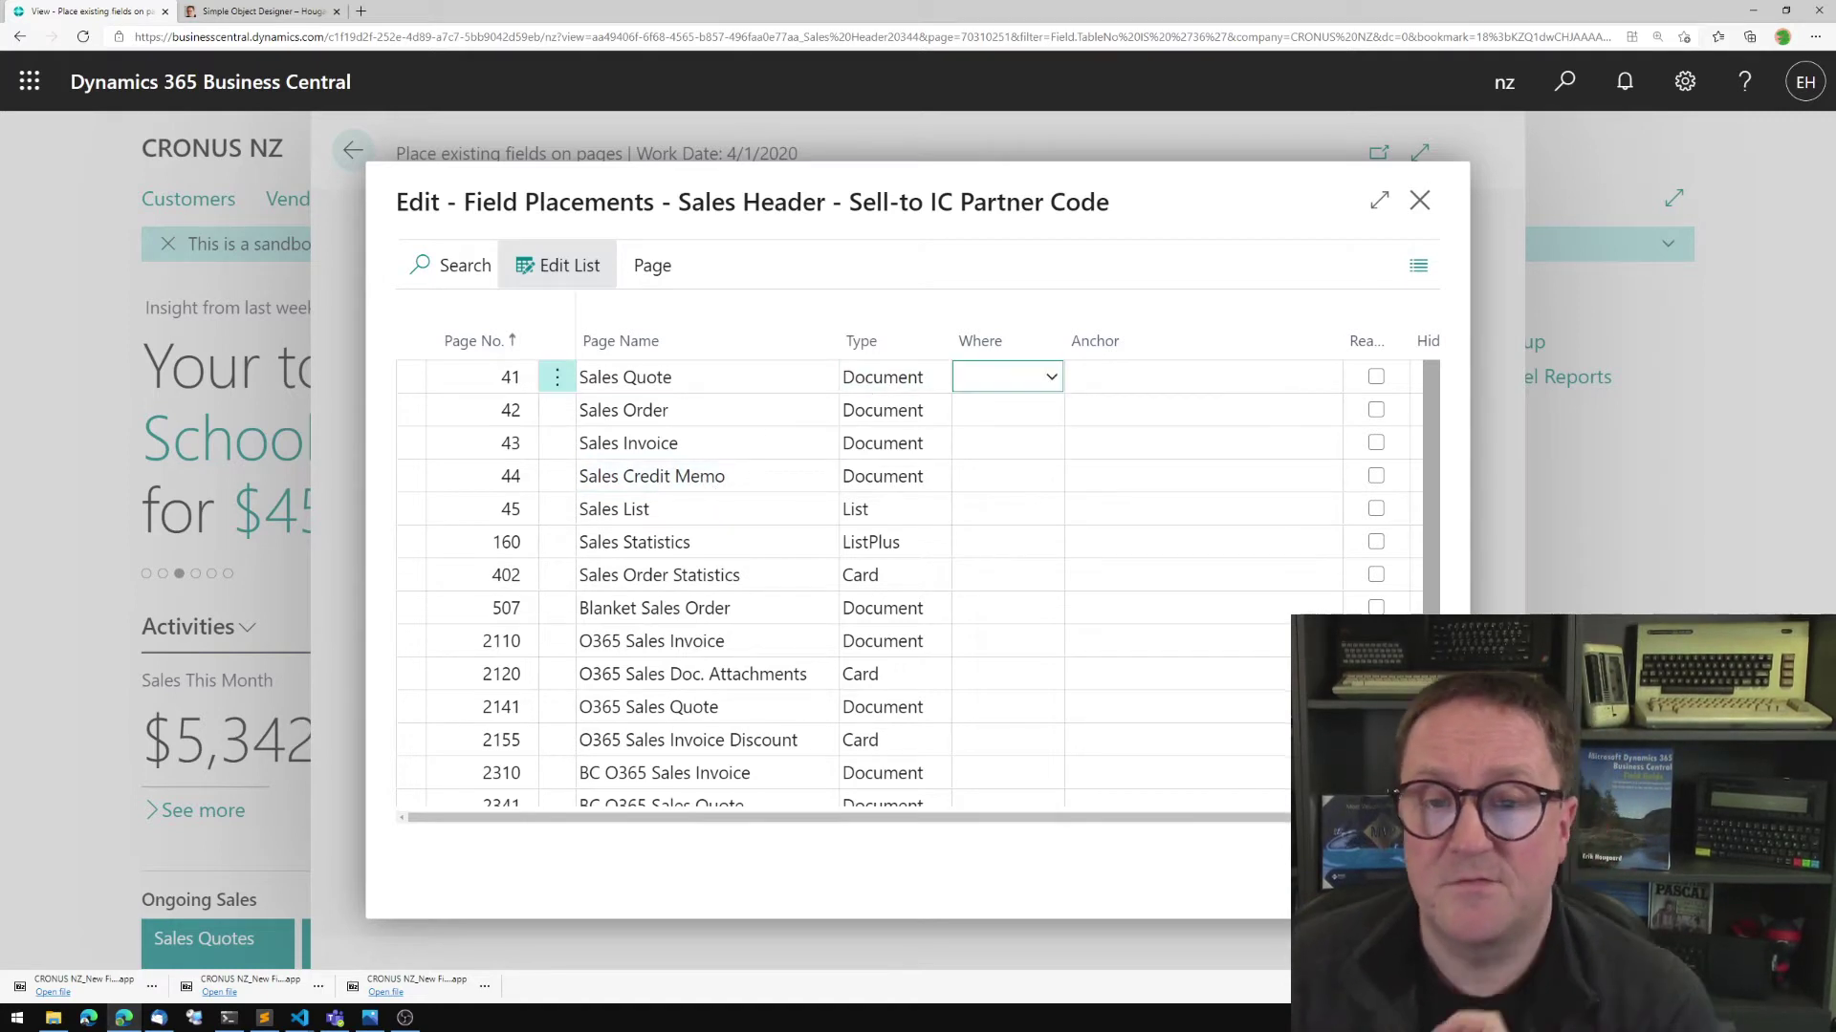
left_click(1051, 378)
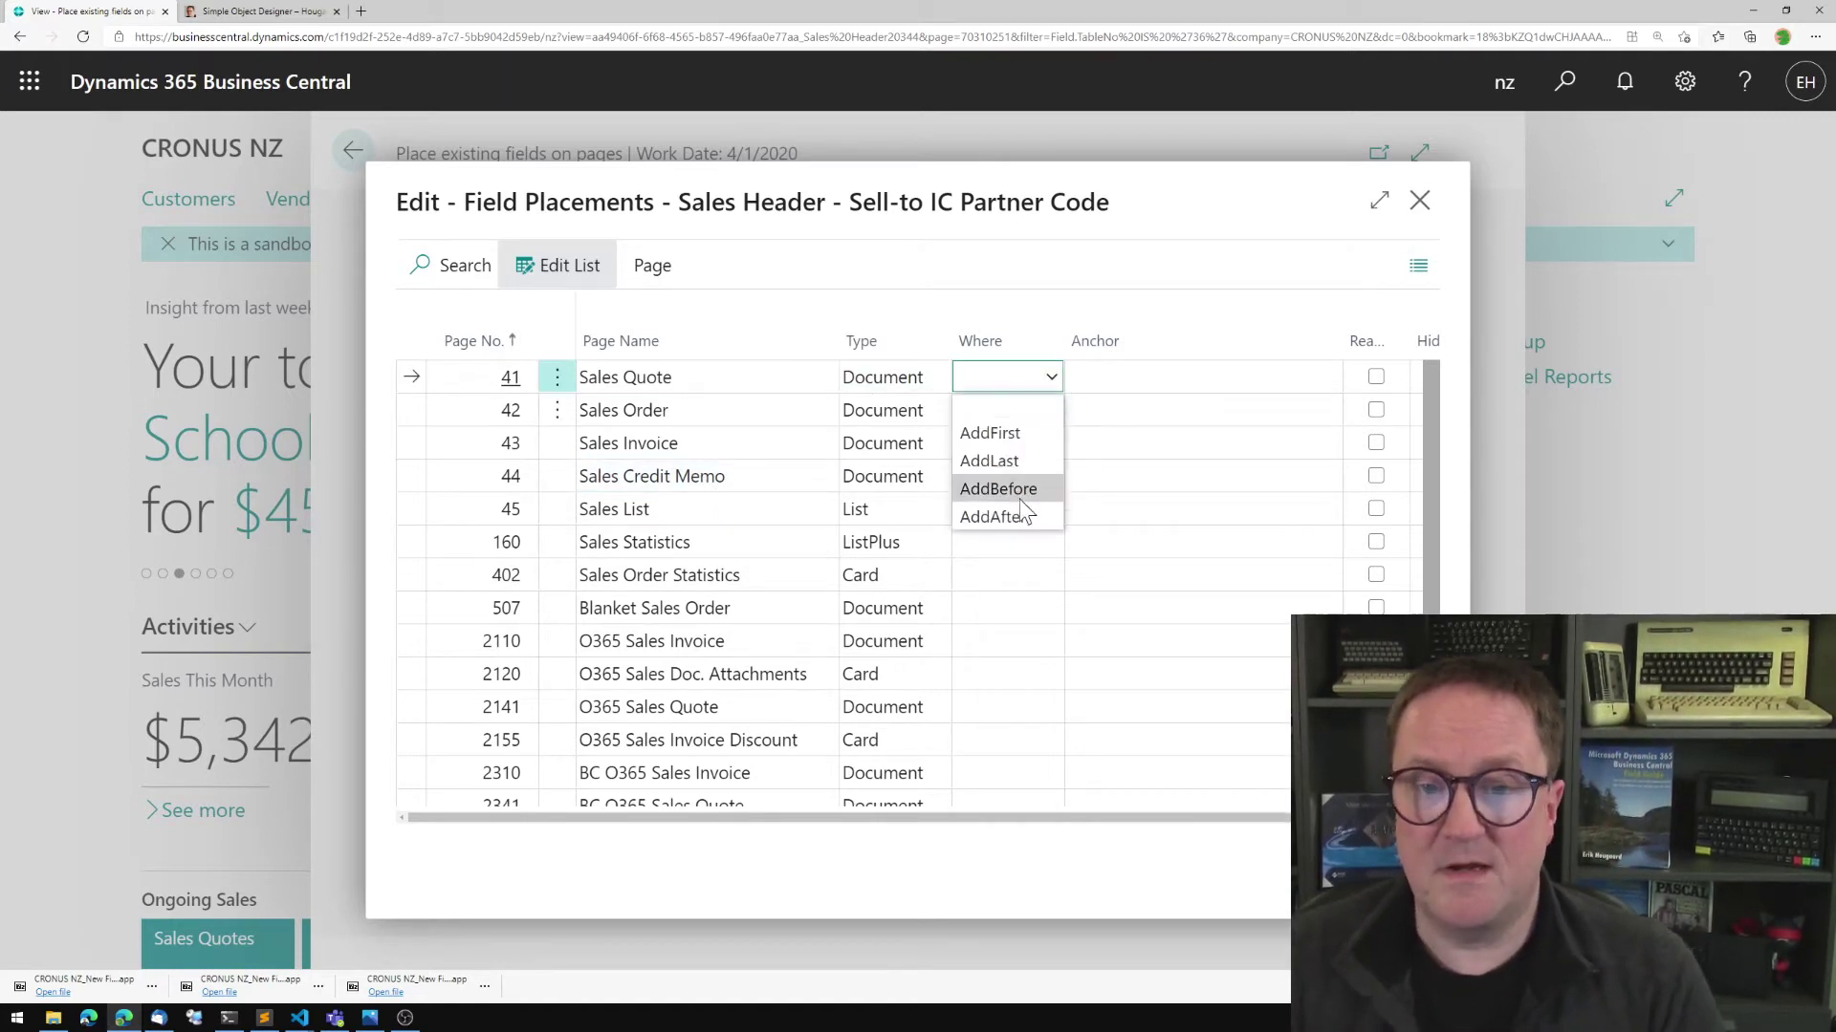
left_click(994, 516)
key("Tab")
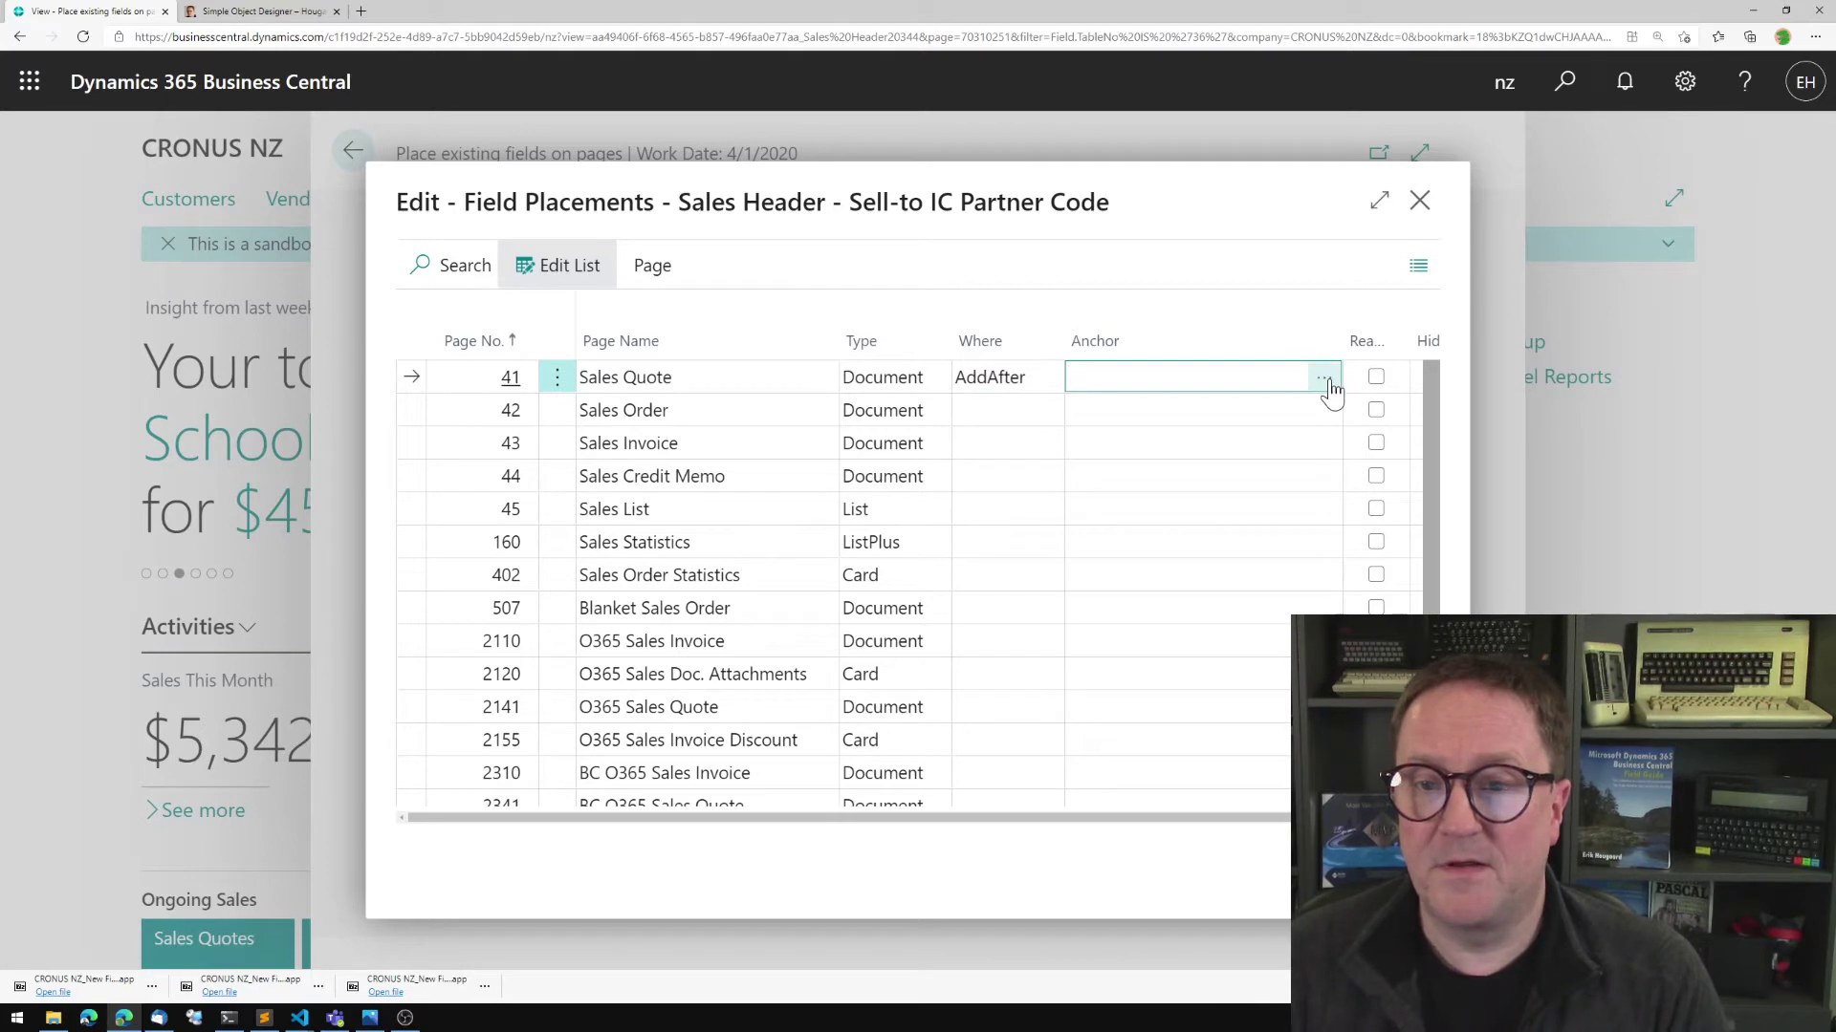
left_click(1324, 380)
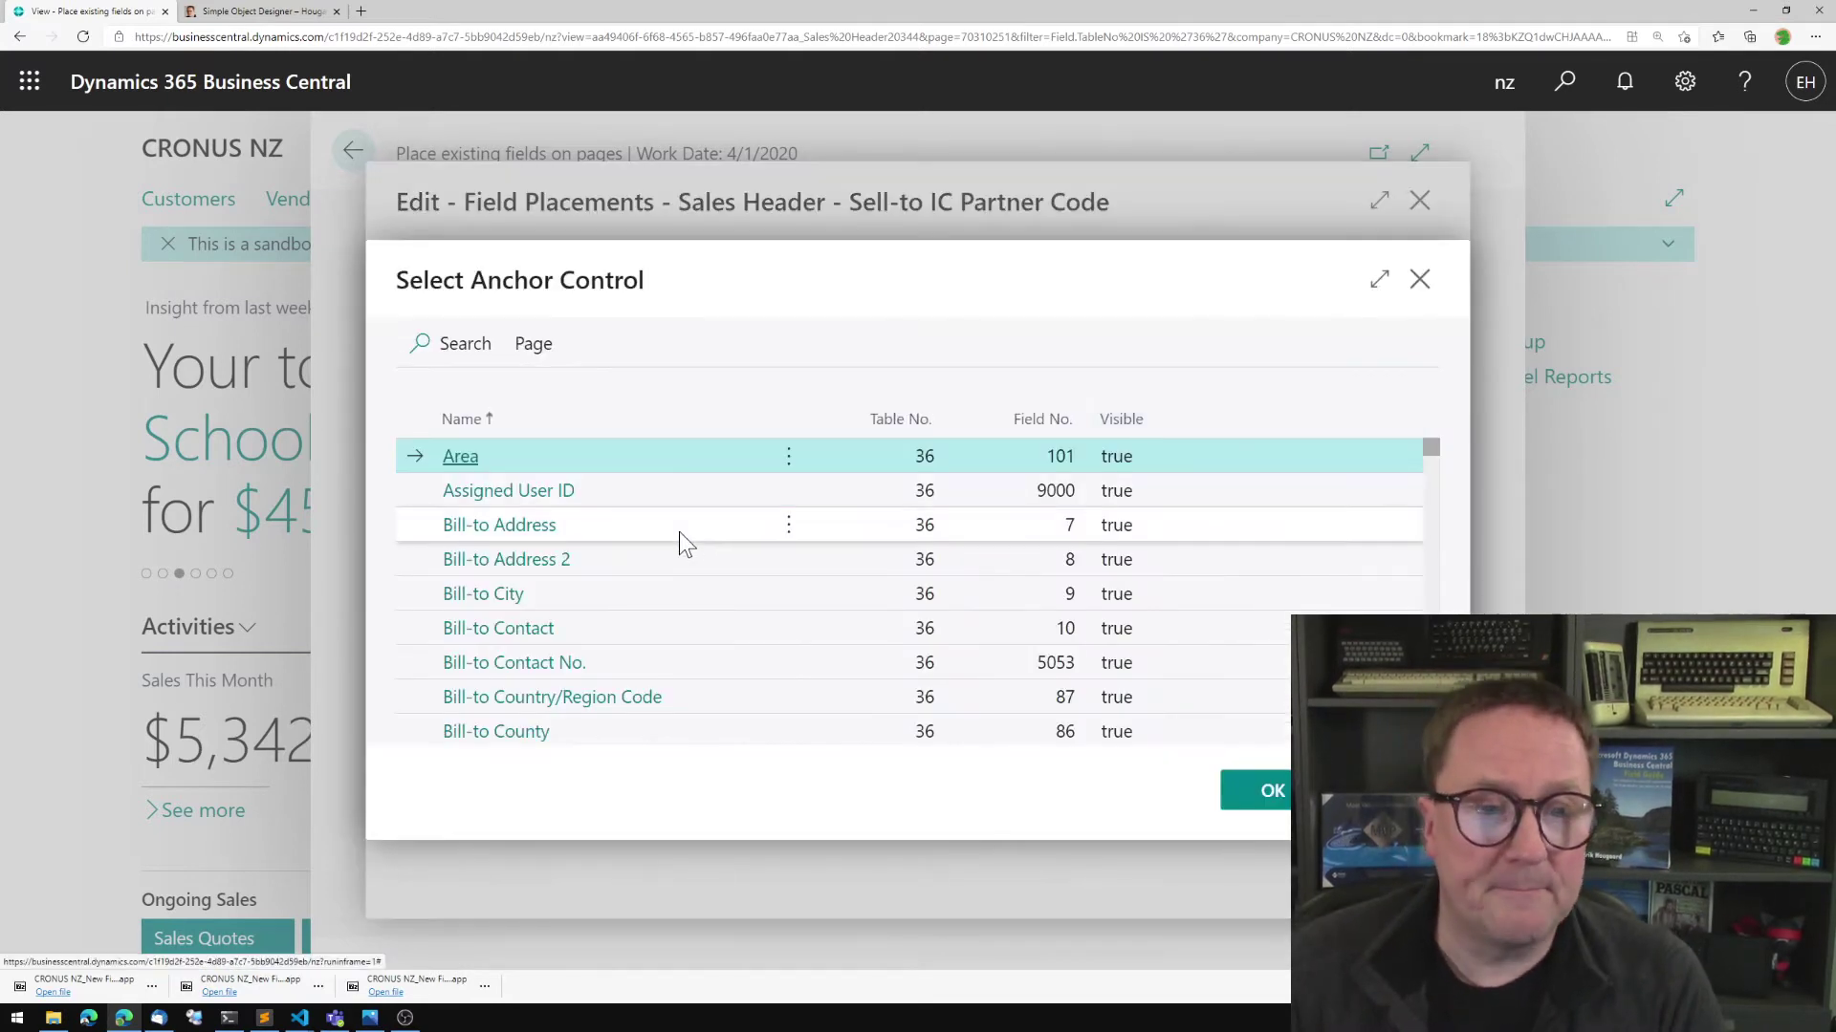
Anchor the Sales Quote placement after Sell-to Customer No.
left_click(465, 343)
type("sell-to")
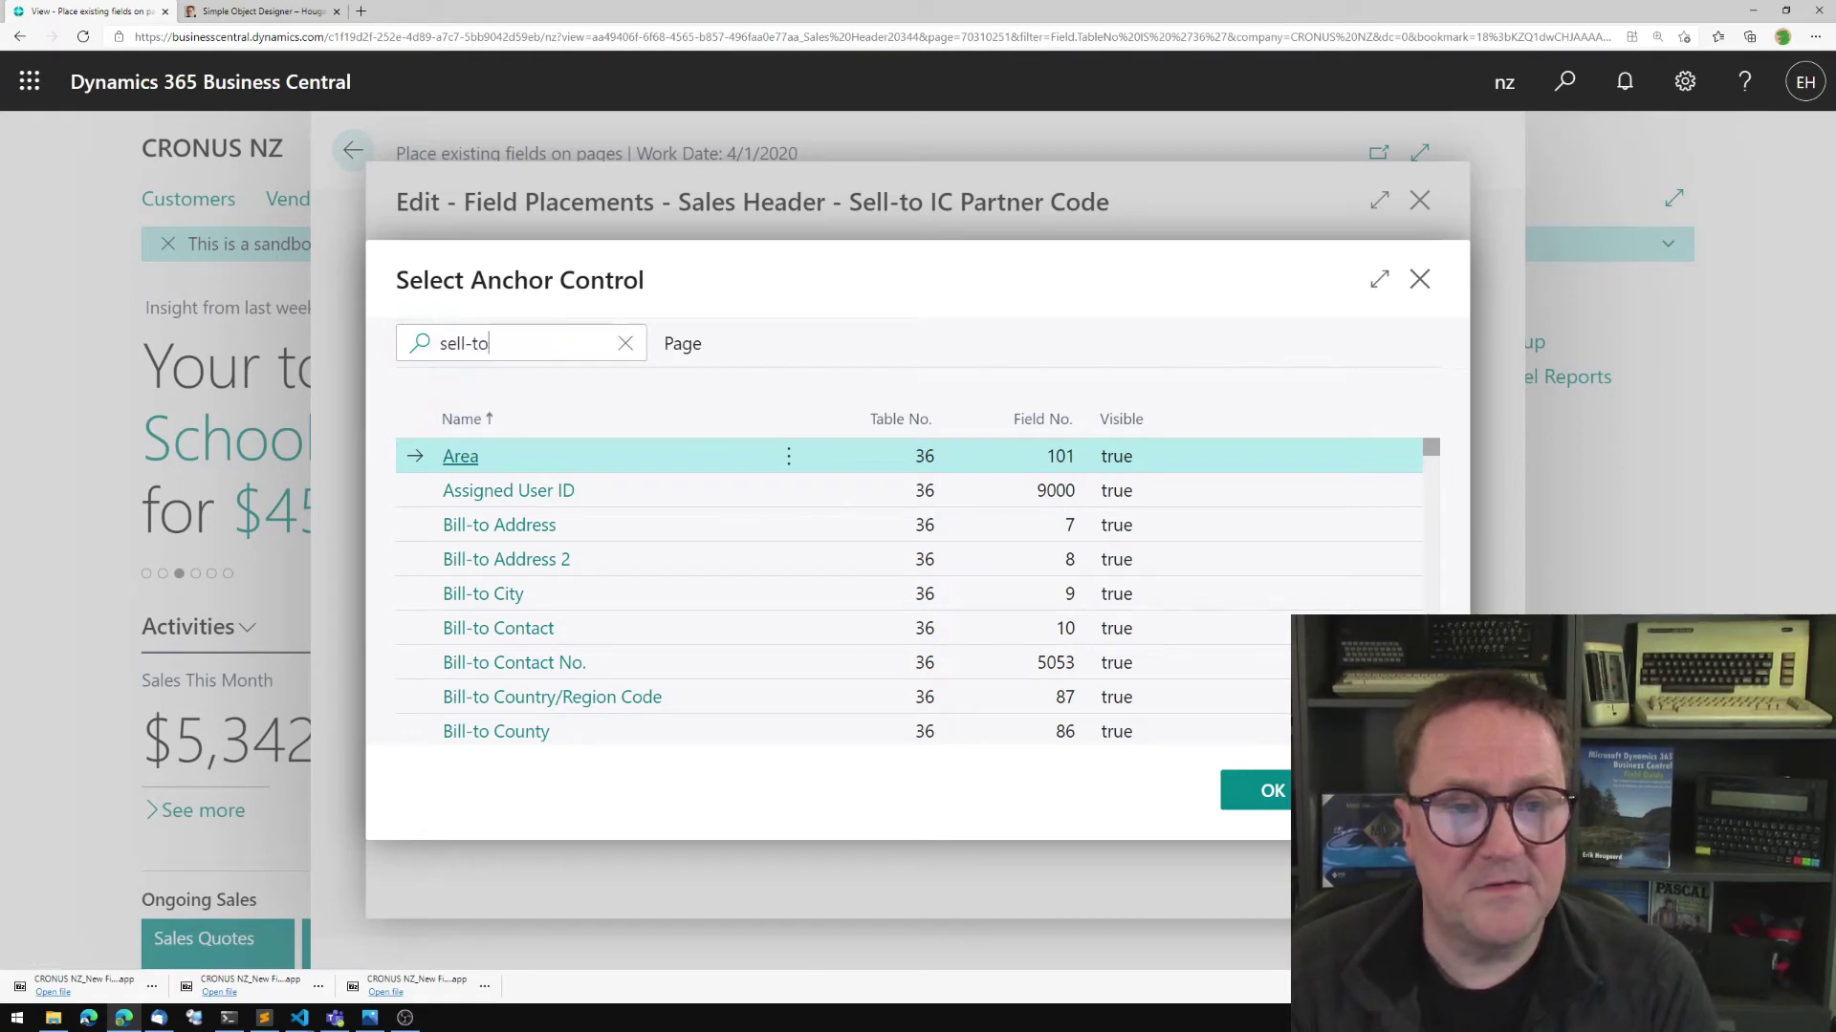
scroll(577, 549, "down", 1)
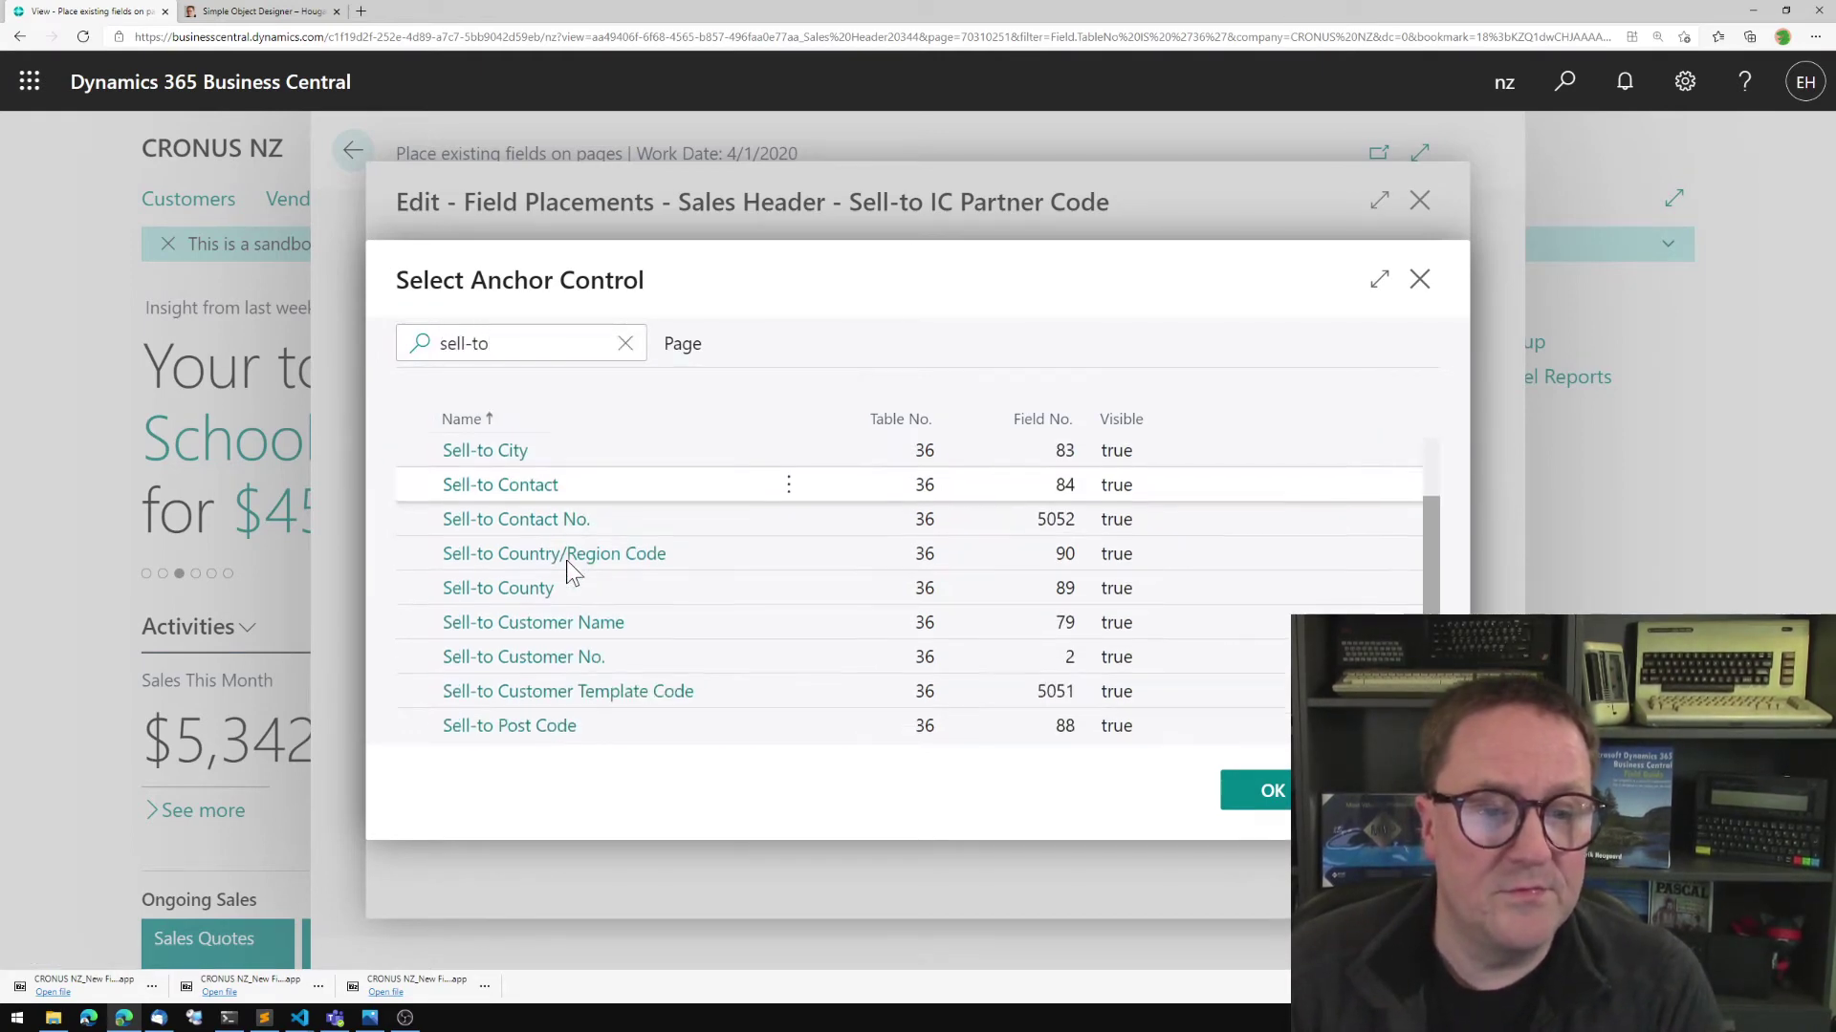
left_click(558, 659)
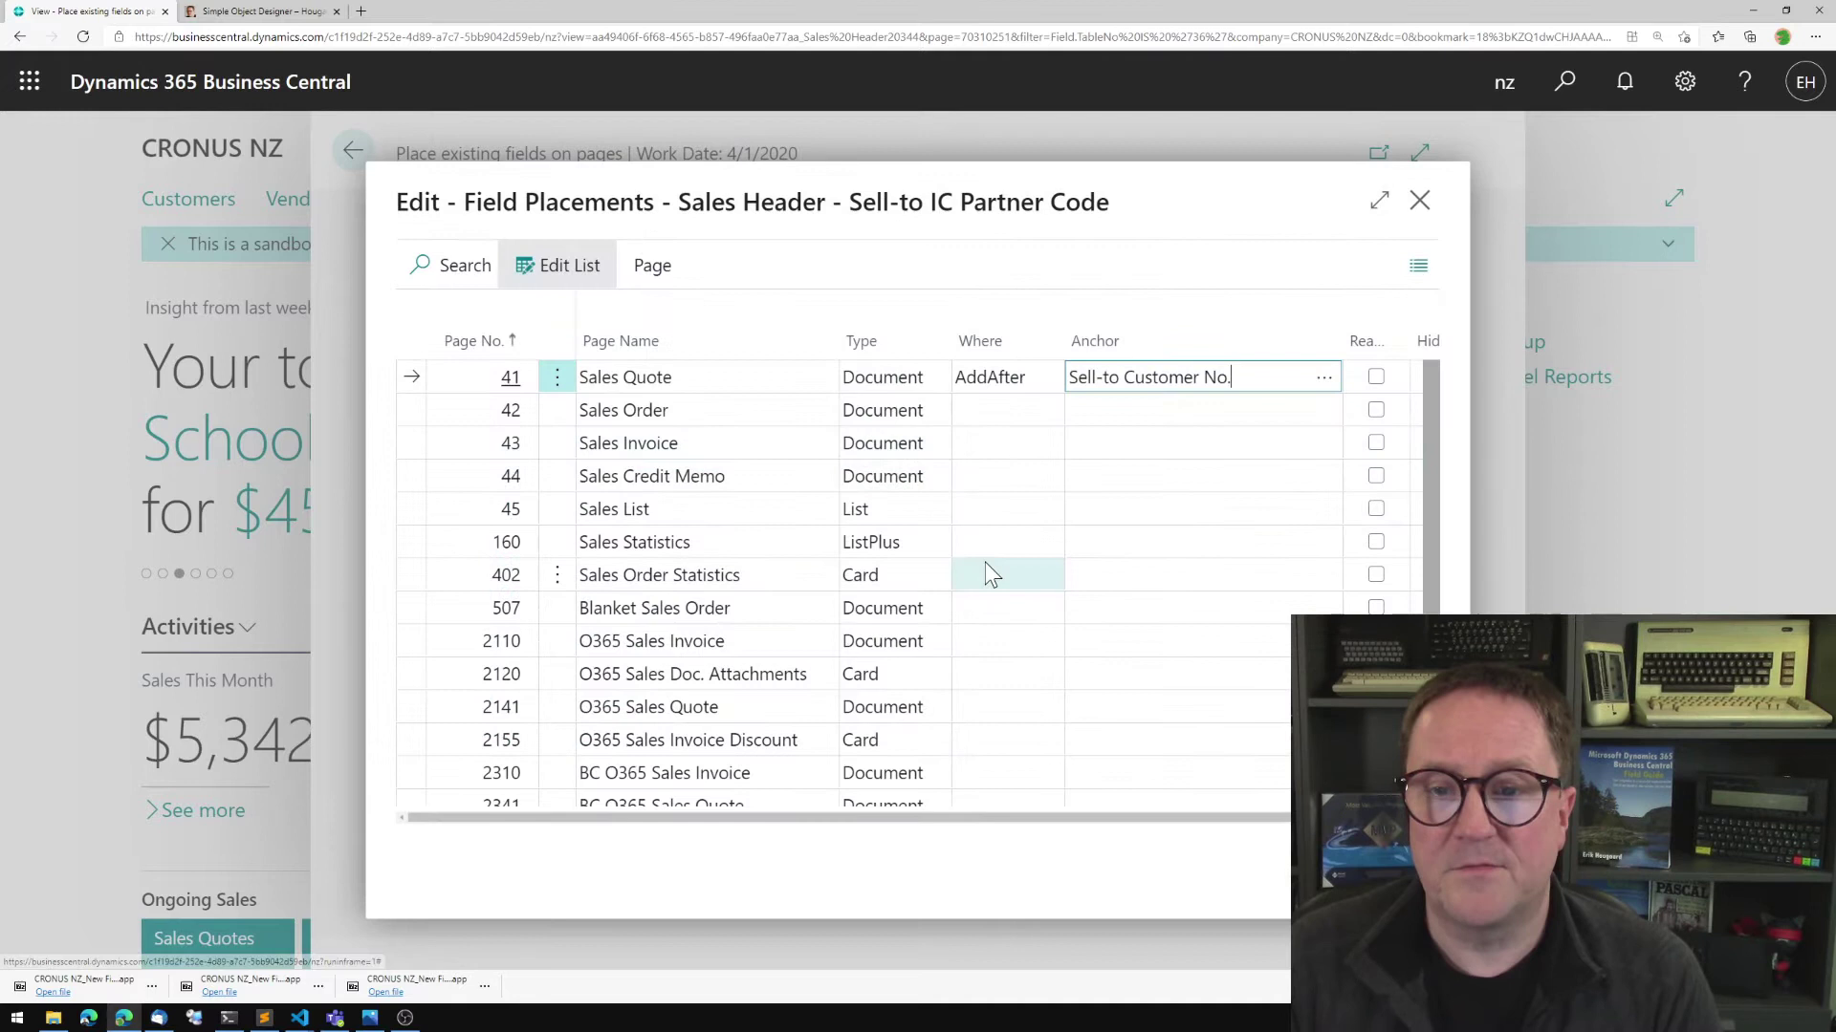
key("Return")
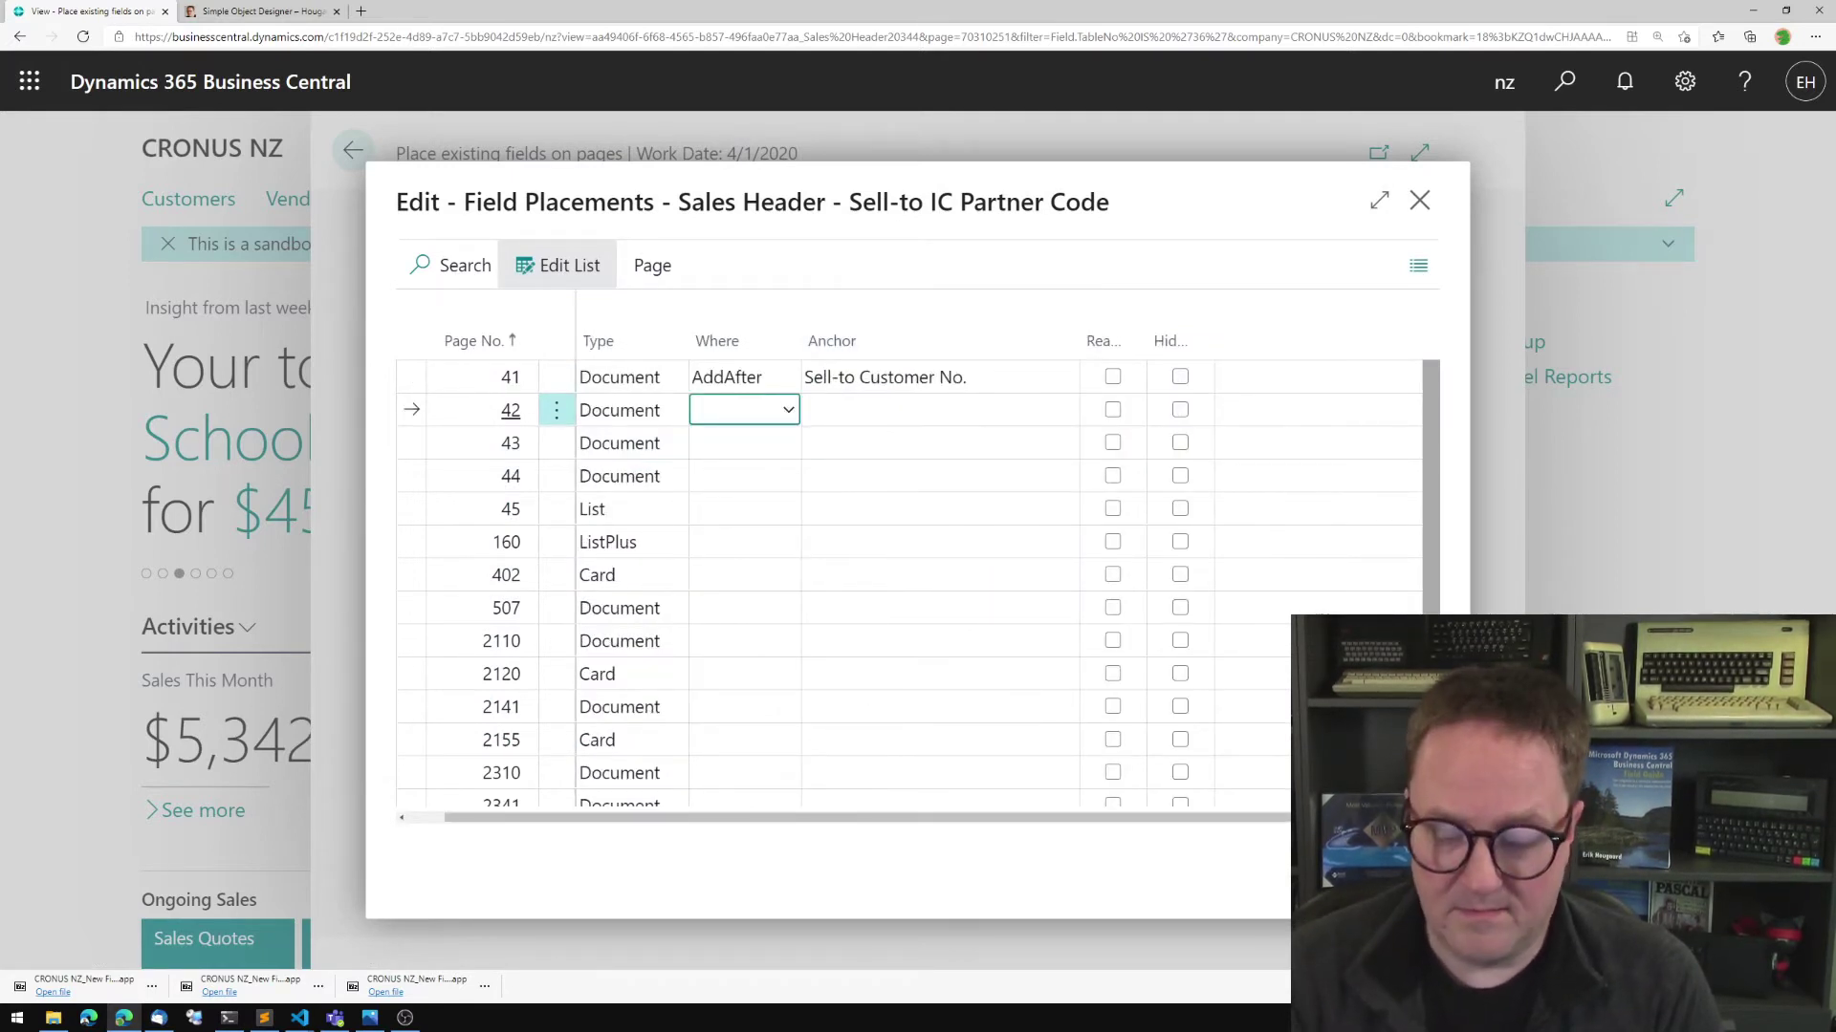
Copy the AddAfter Sell-to Customer No. placement to Sales Order and Sales Invoice.
key("F8")
left_click(929, 409)
key("F8")
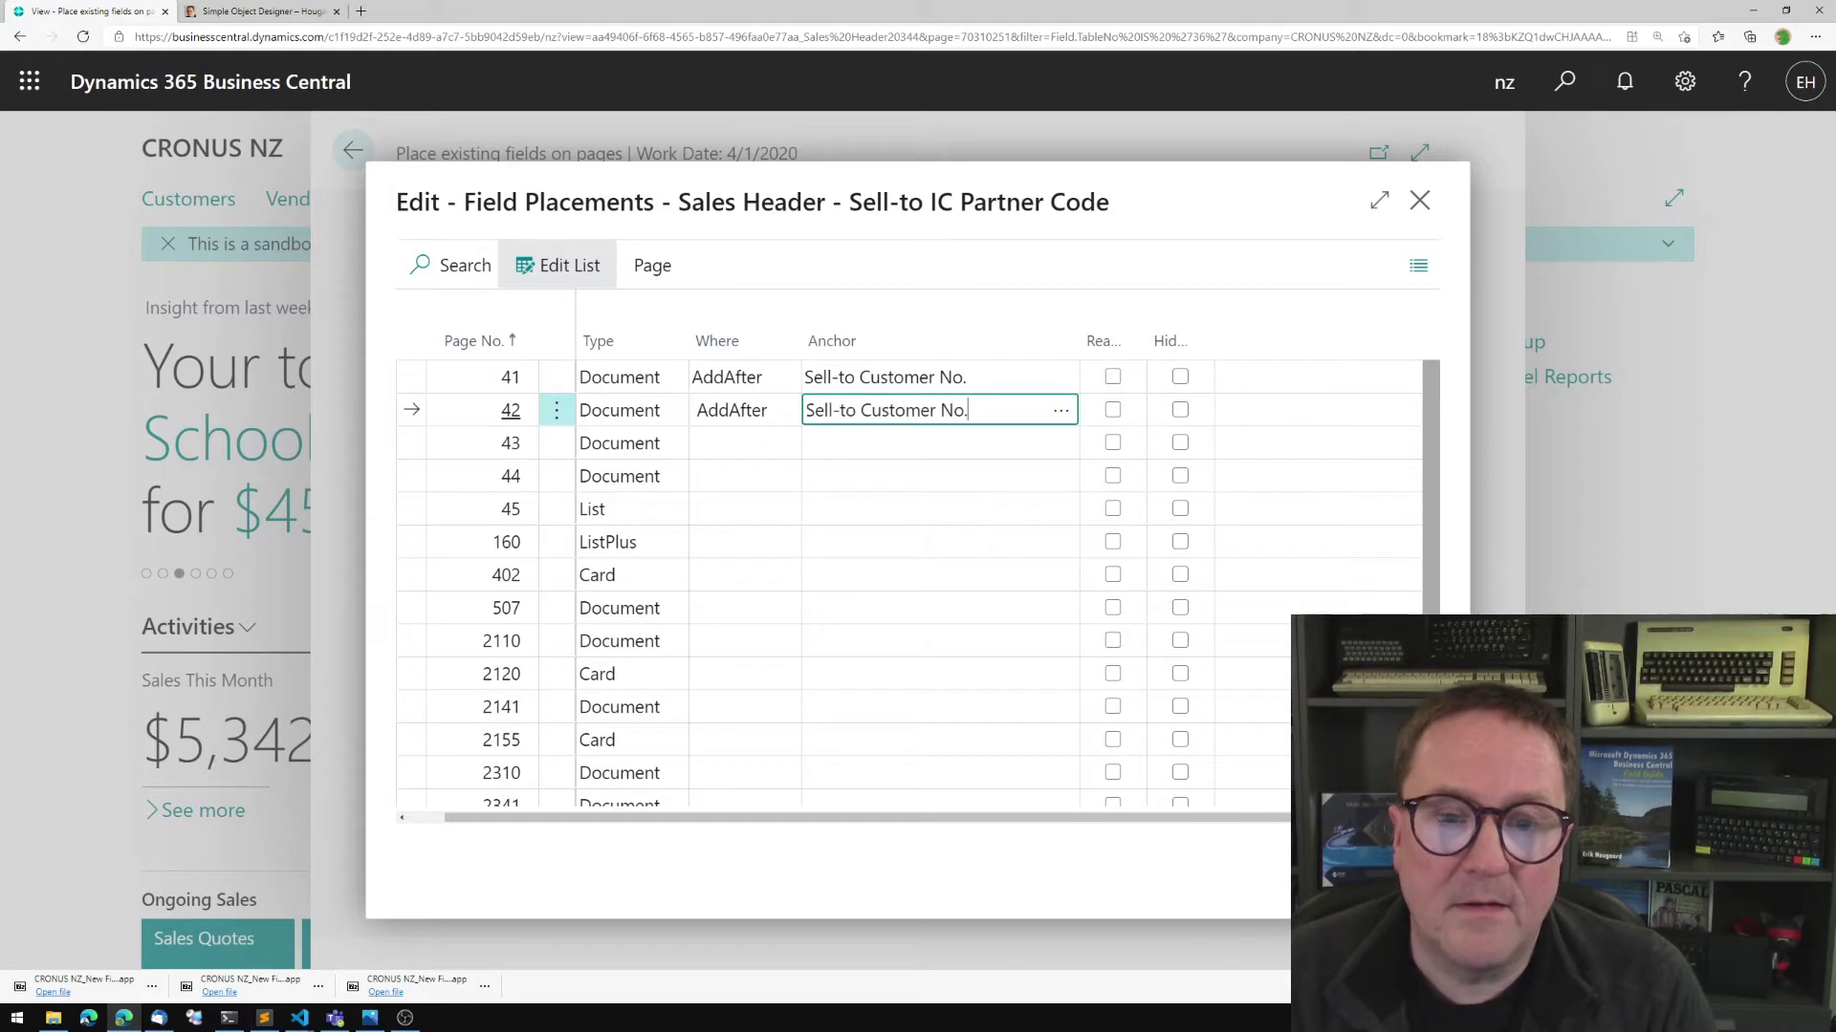
left_click(759, 446)
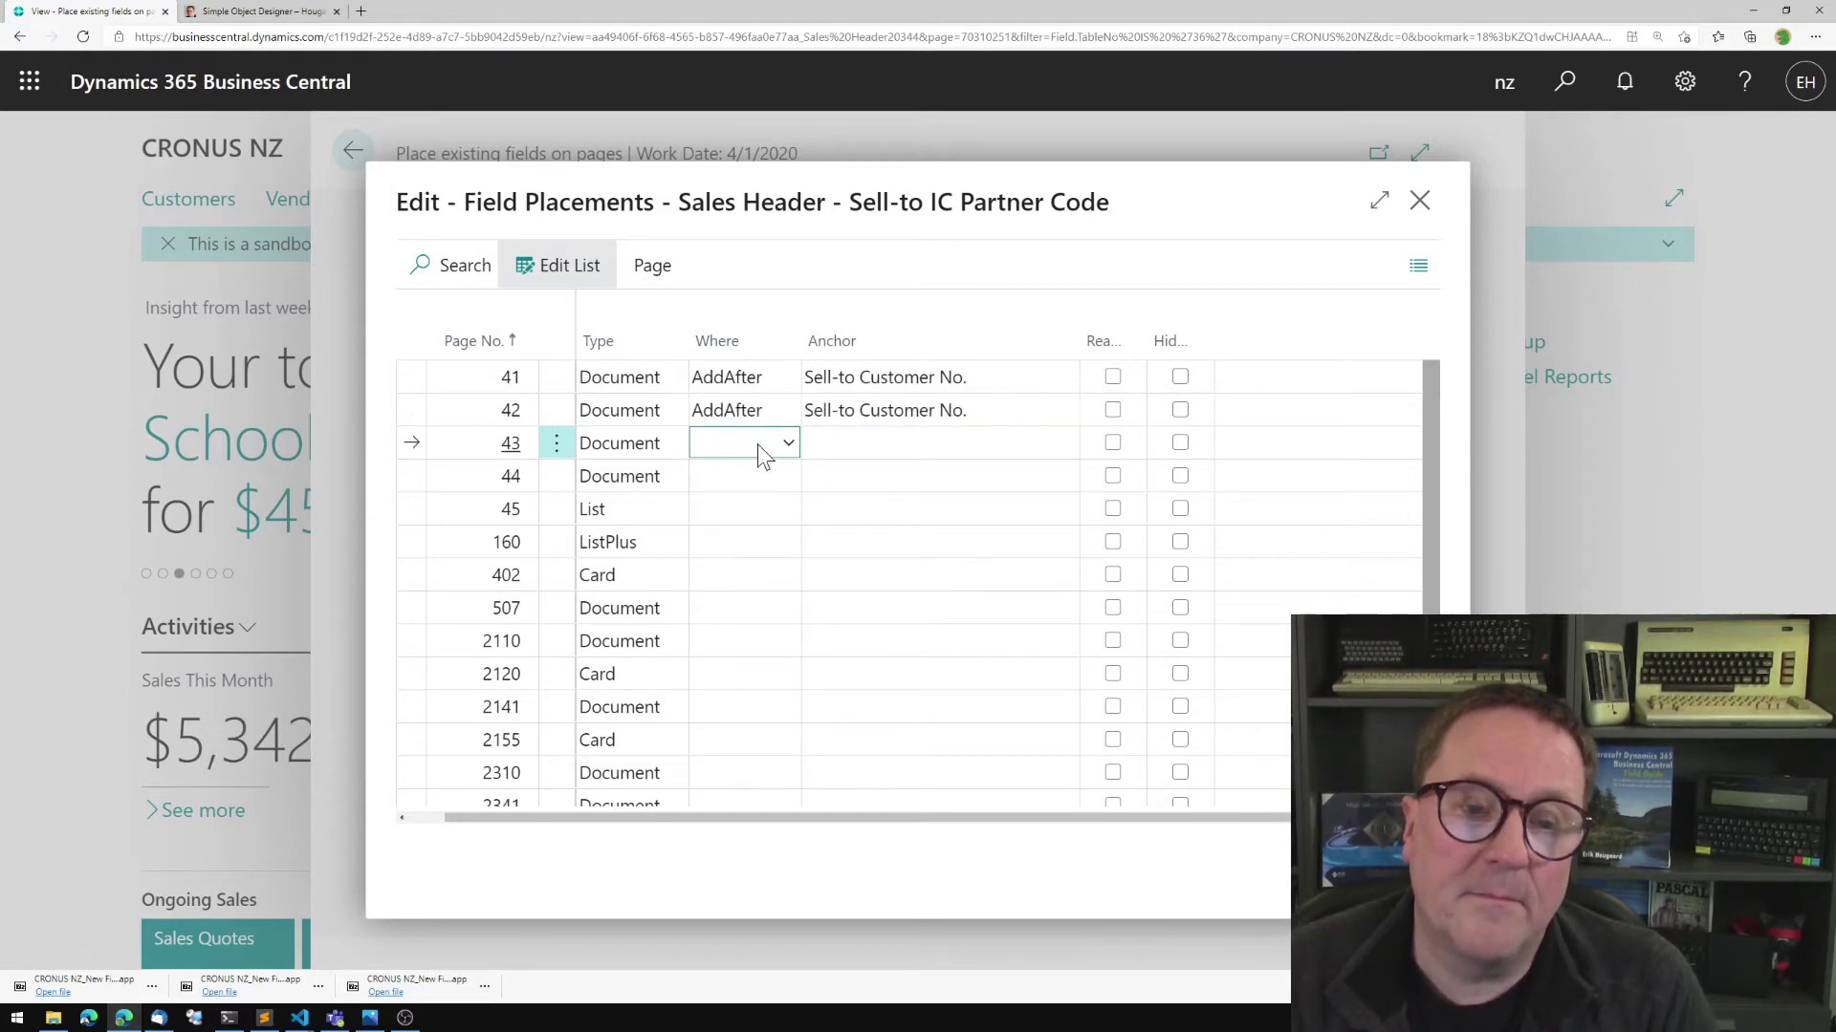
key("F8")
key("Tab")
key("F8")
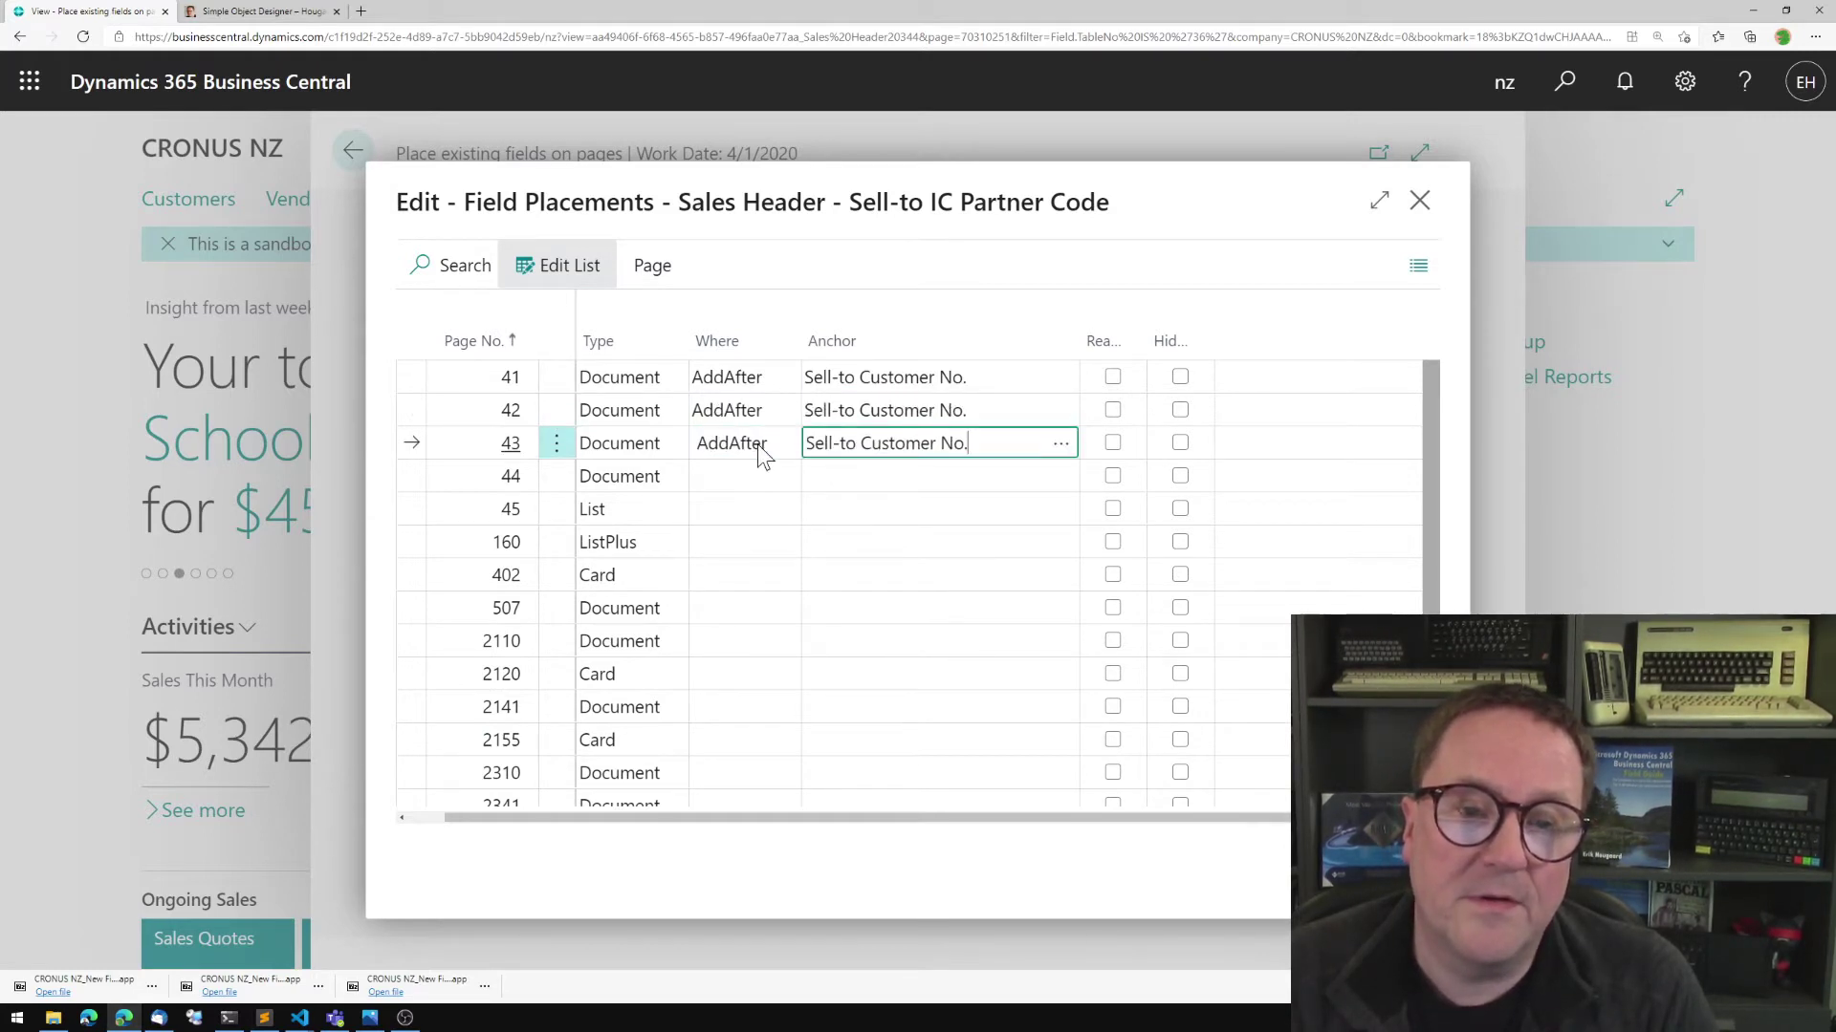
Place it the same way on Sales Credit Memo, then return to the designer overview.
left_click(742, 476)
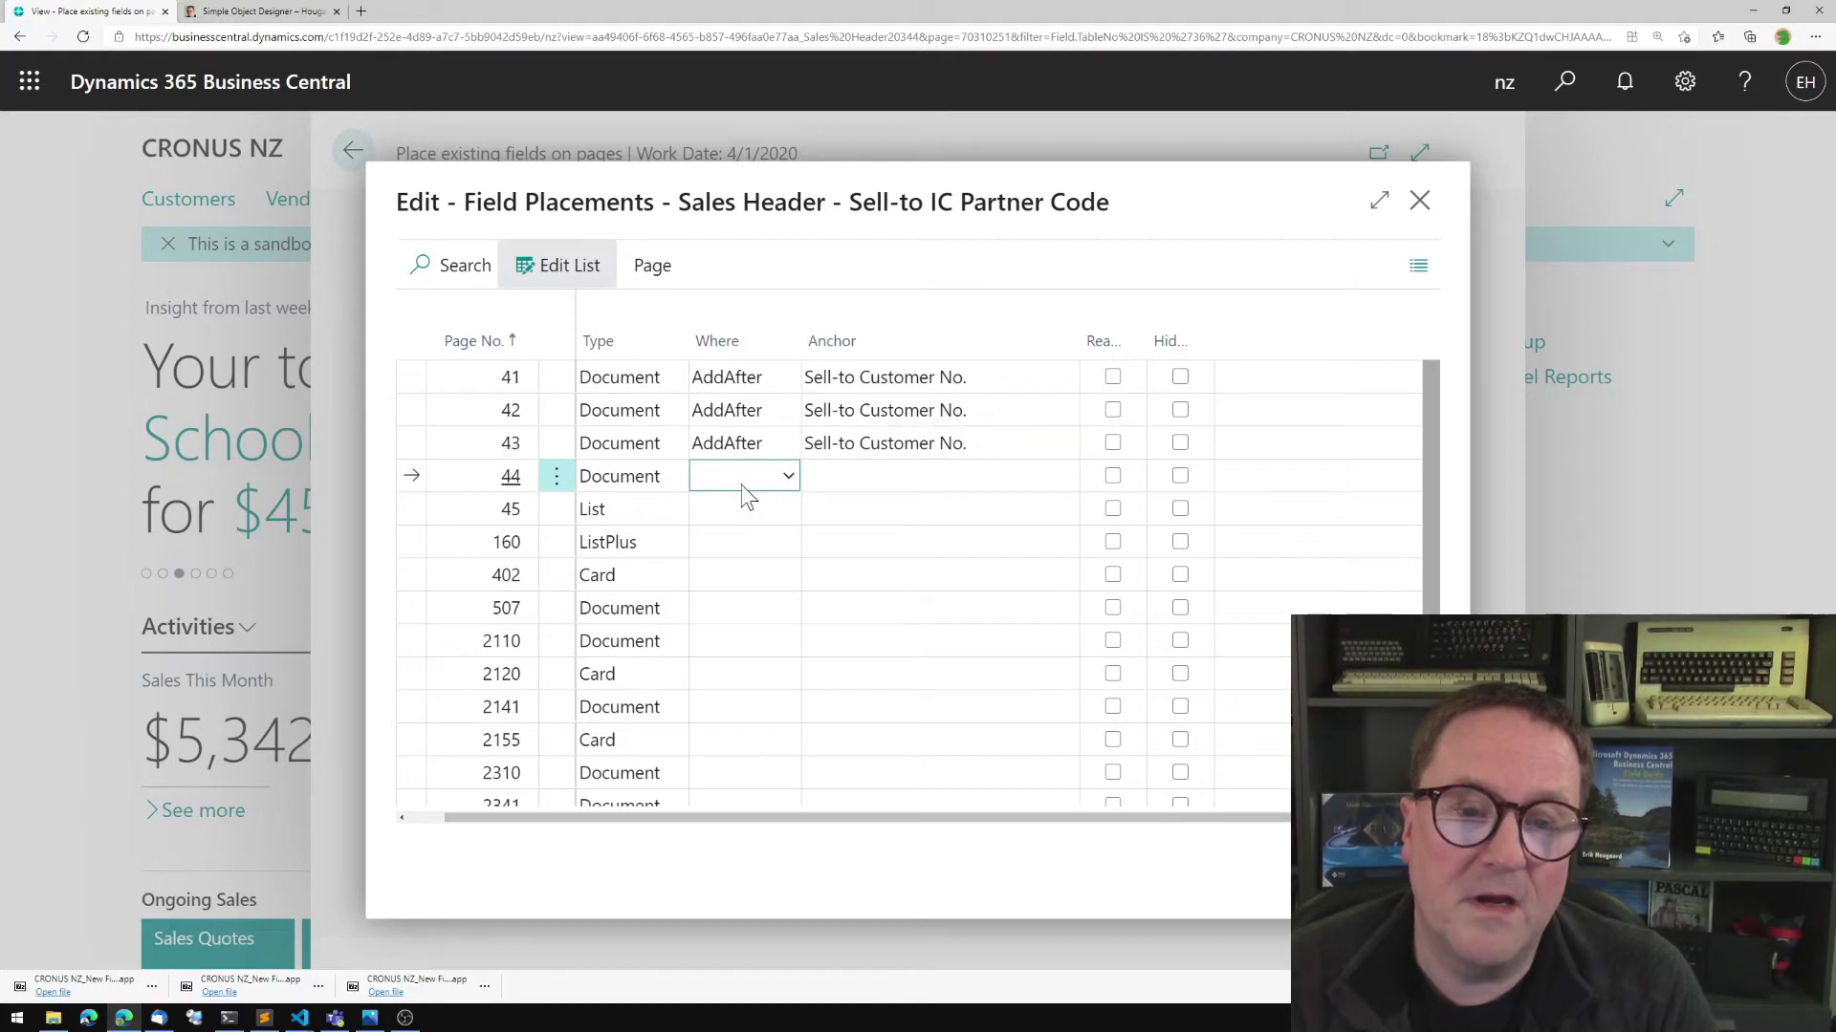
key("Tab")
key("F8")
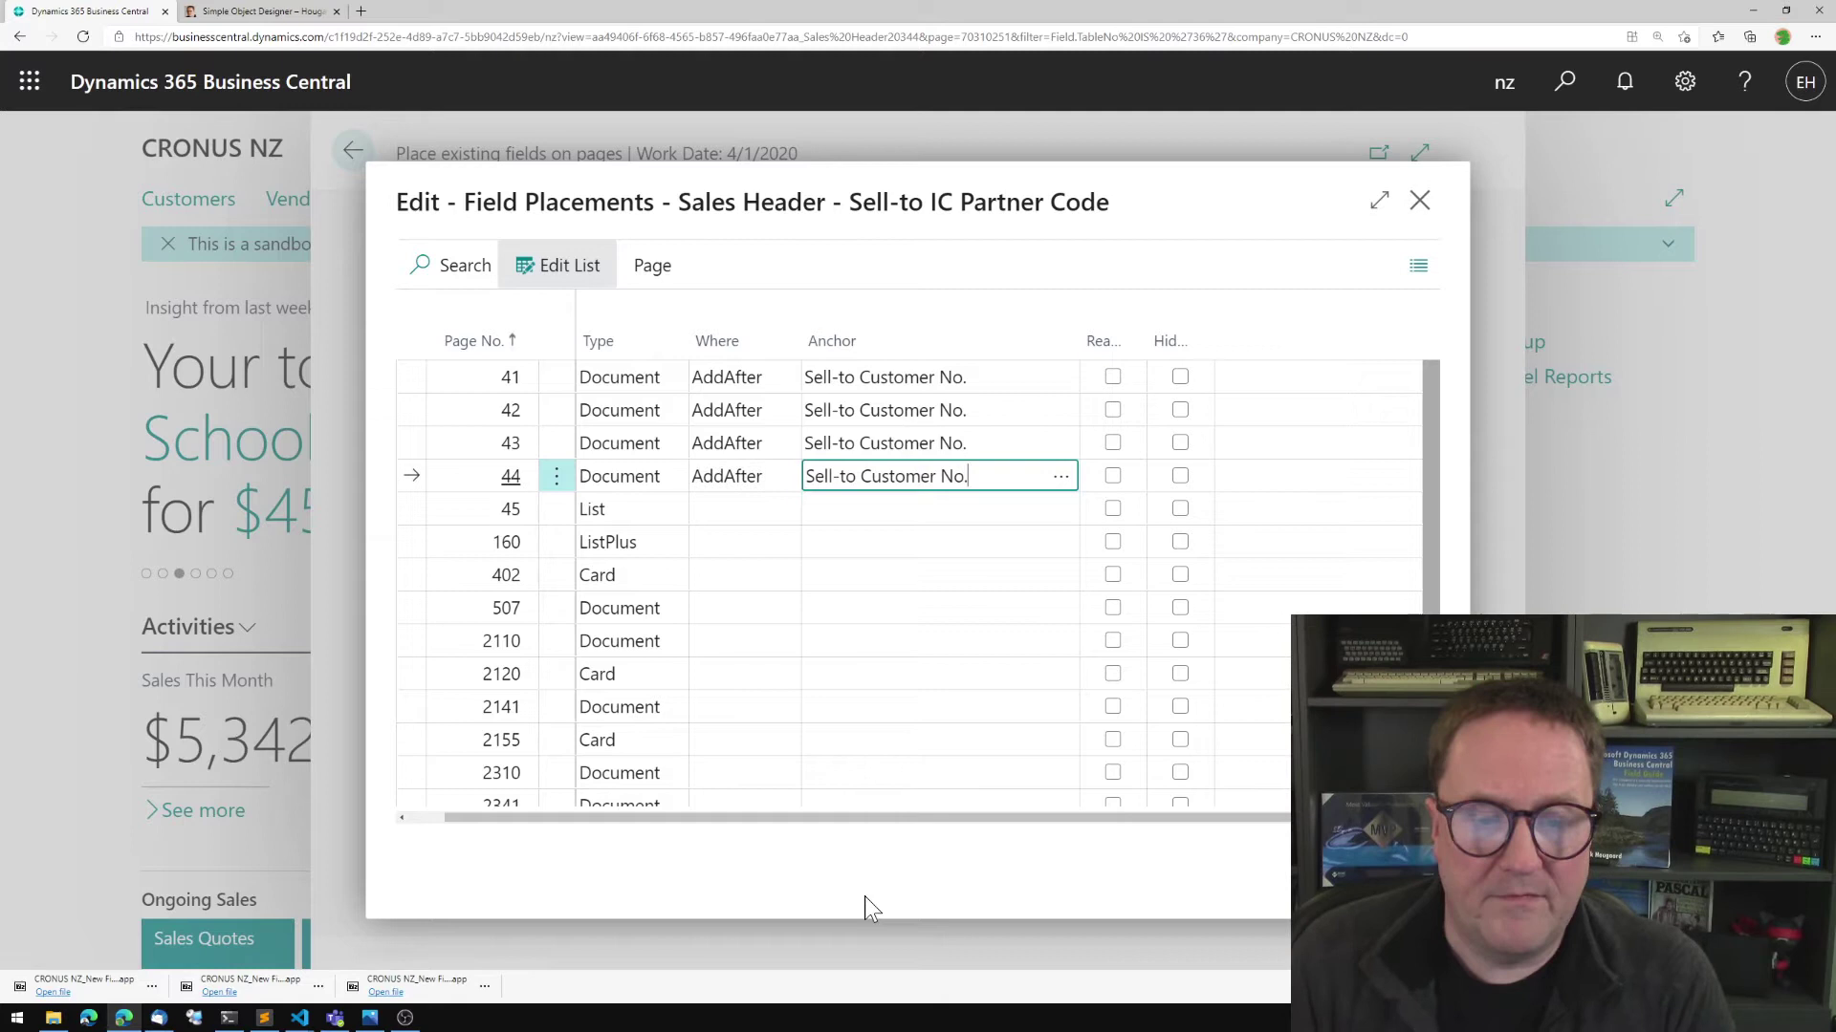
left_click_drag(890, 818, 742, 820)
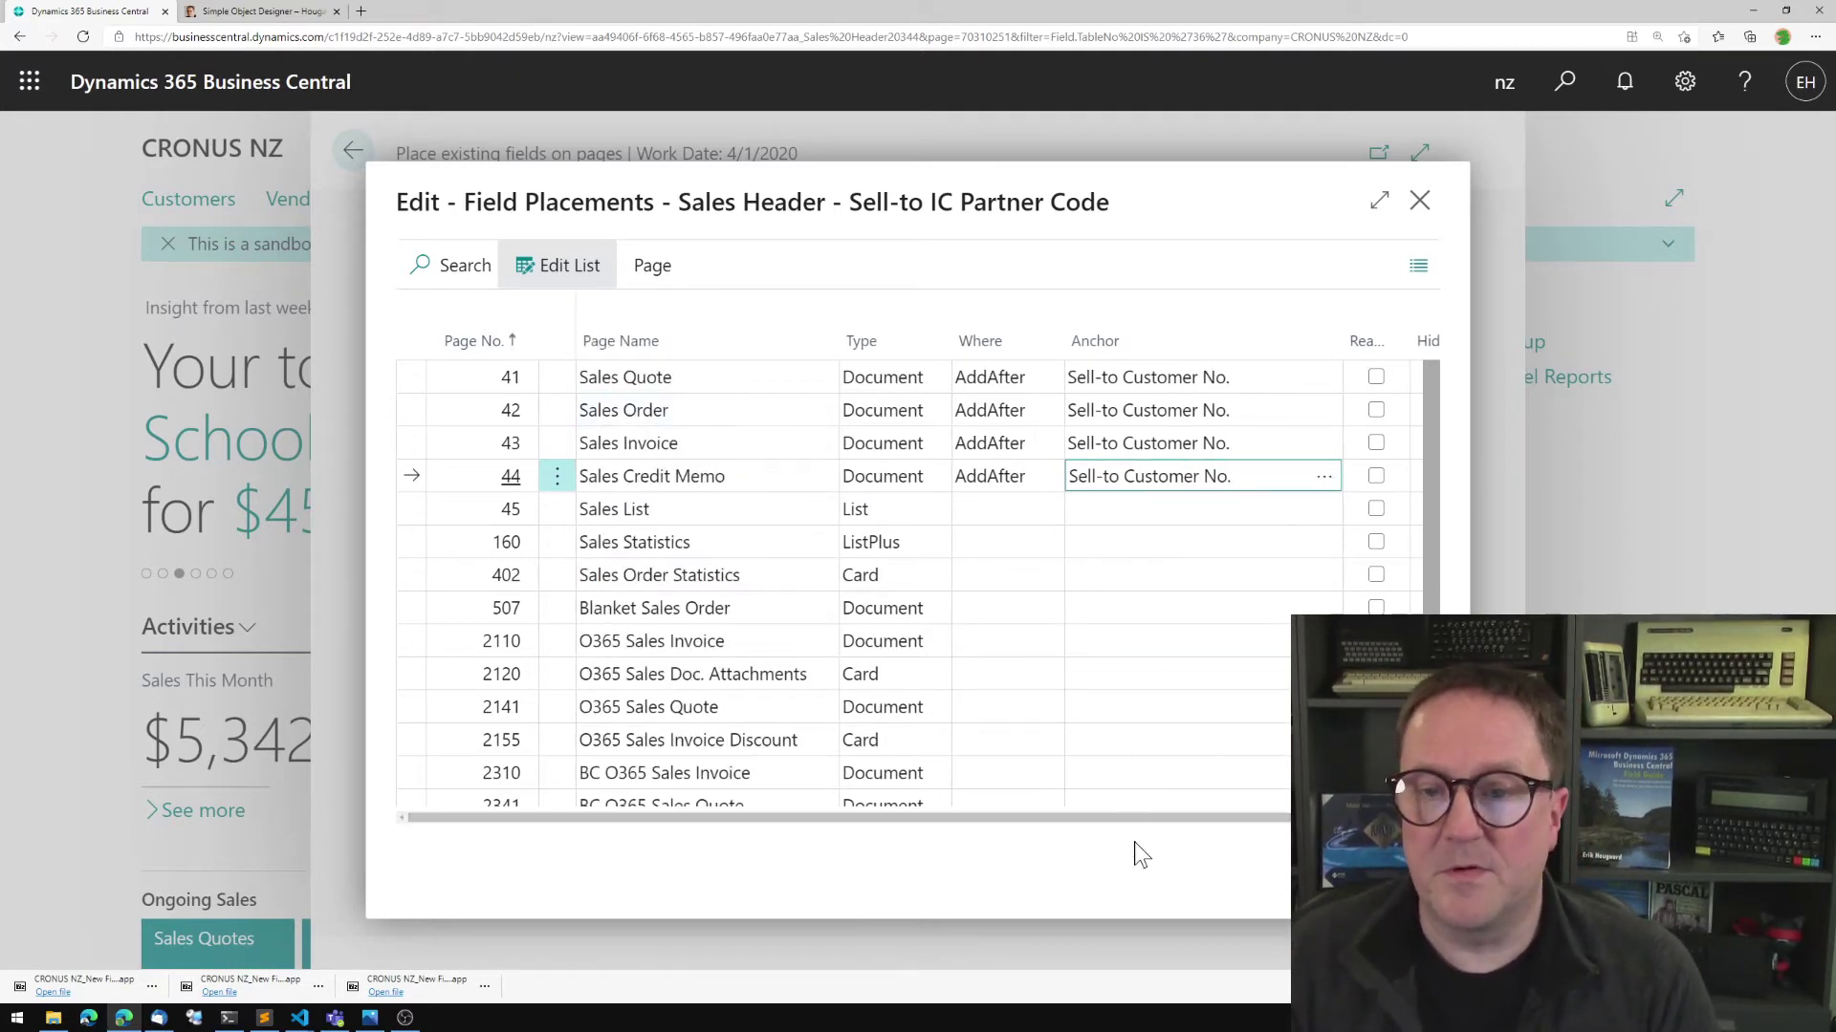
key("Down")
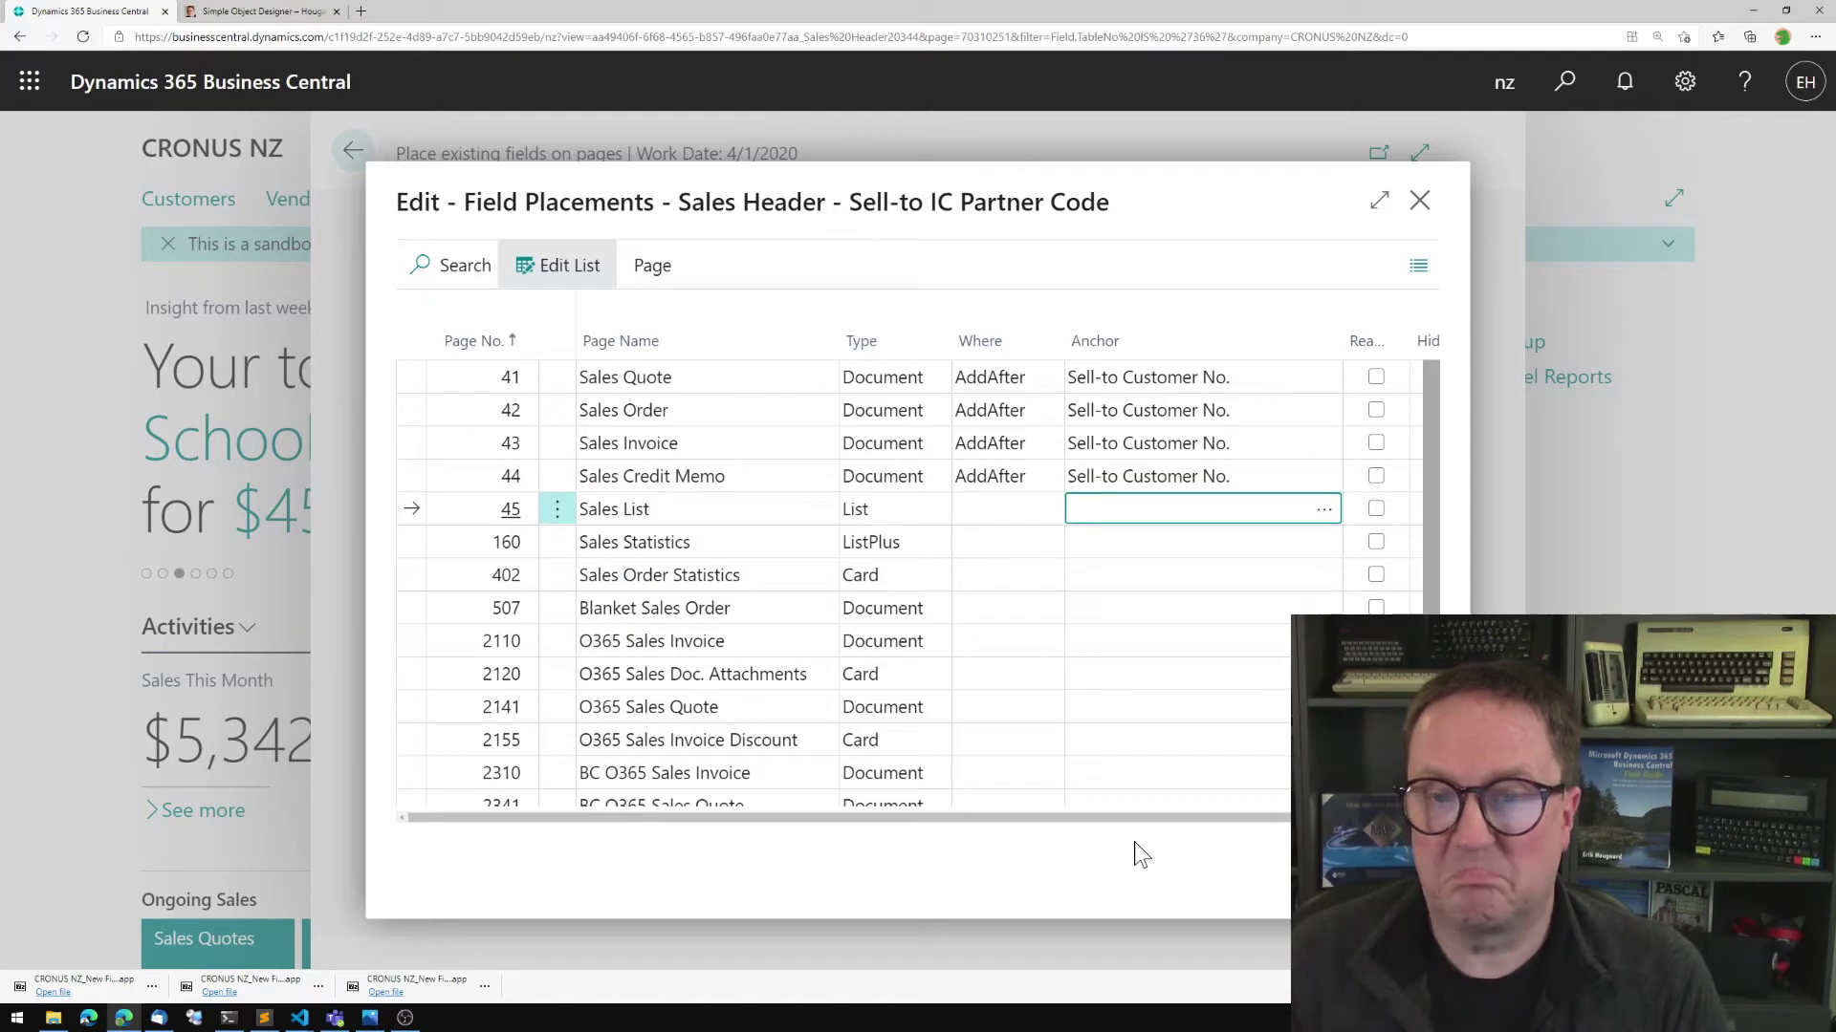
key("Escape")
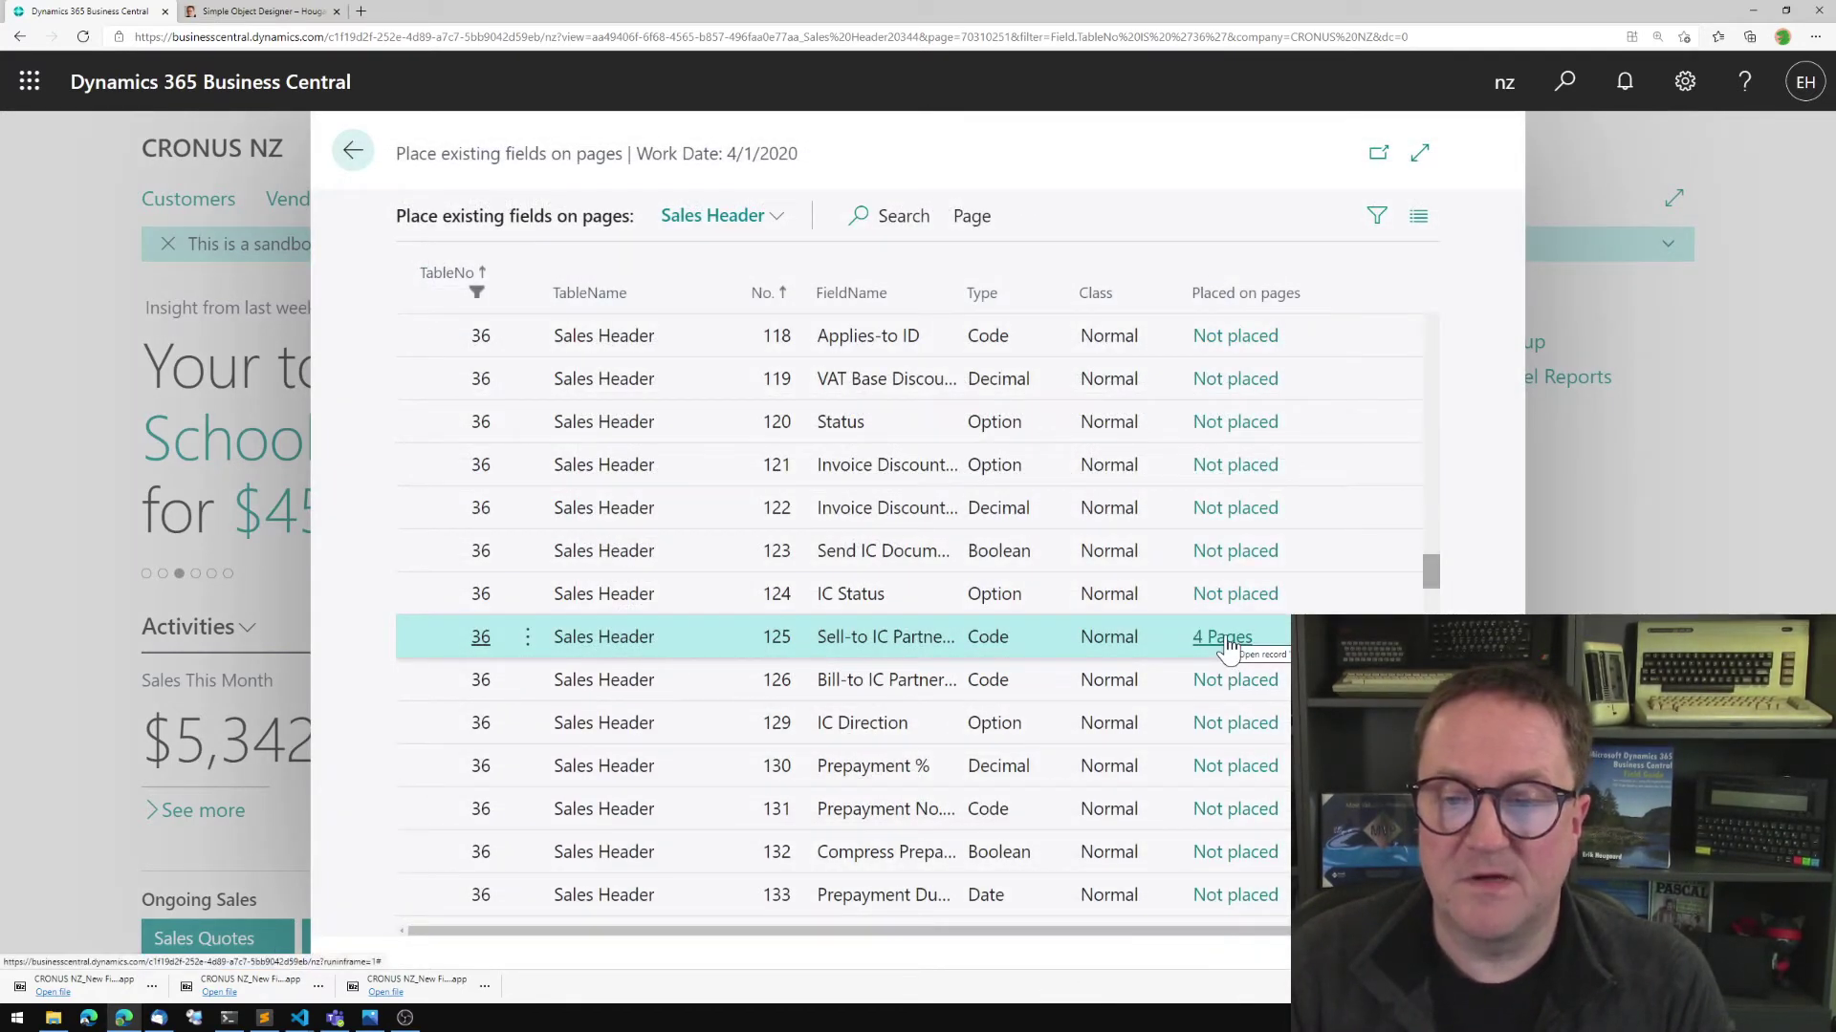
key("Escape")
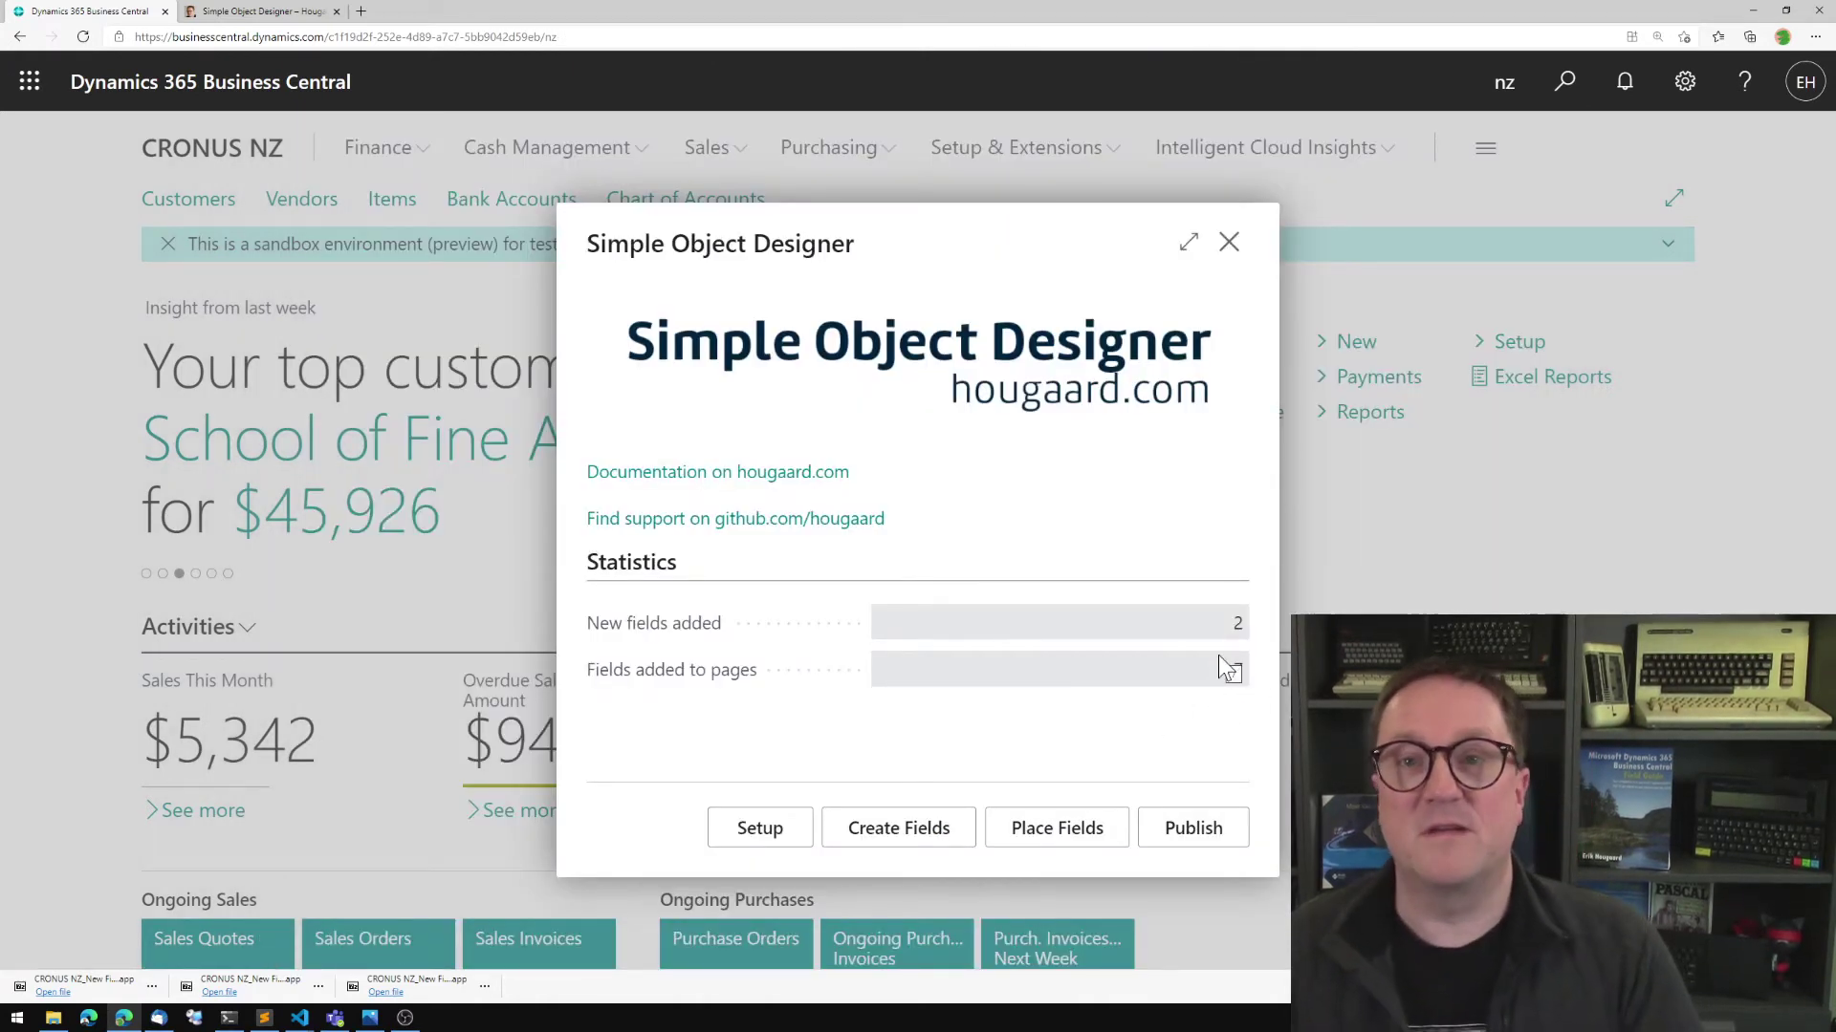
Publish the new fields to this environment and dismiss the deploying notice.
left_click(1196, 831)
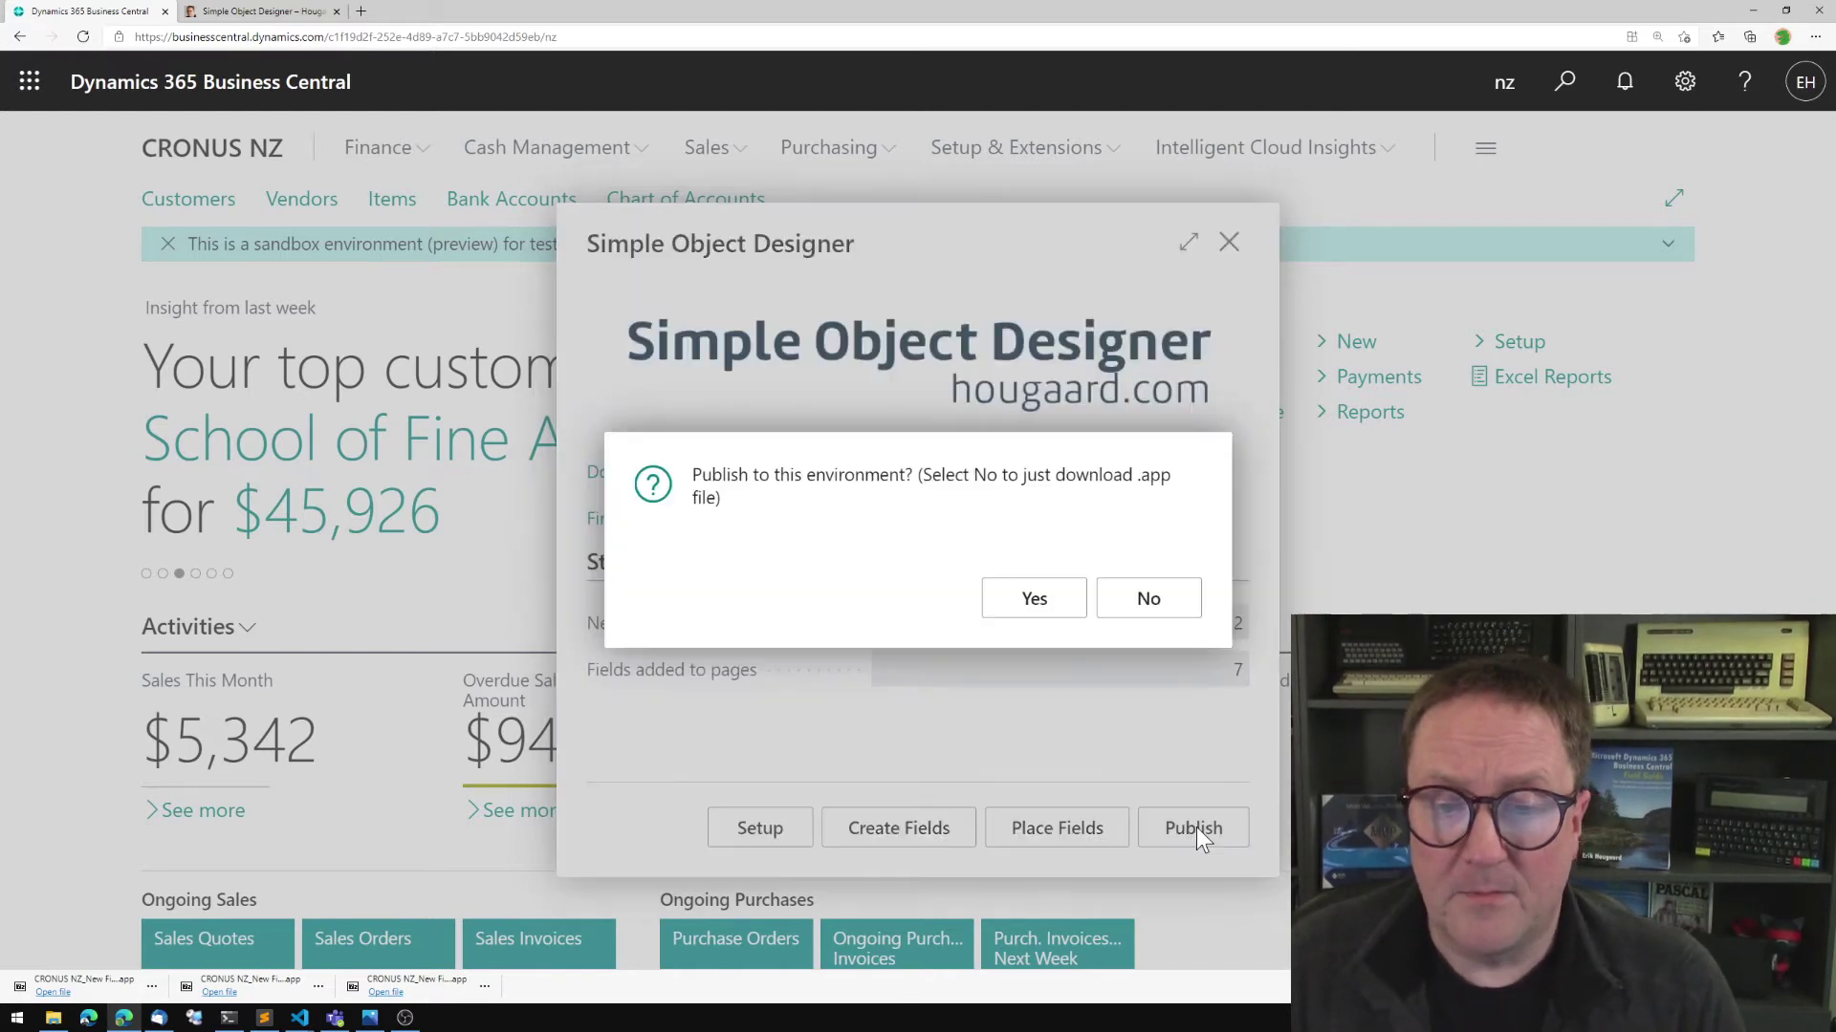
left_click(1025, 601)
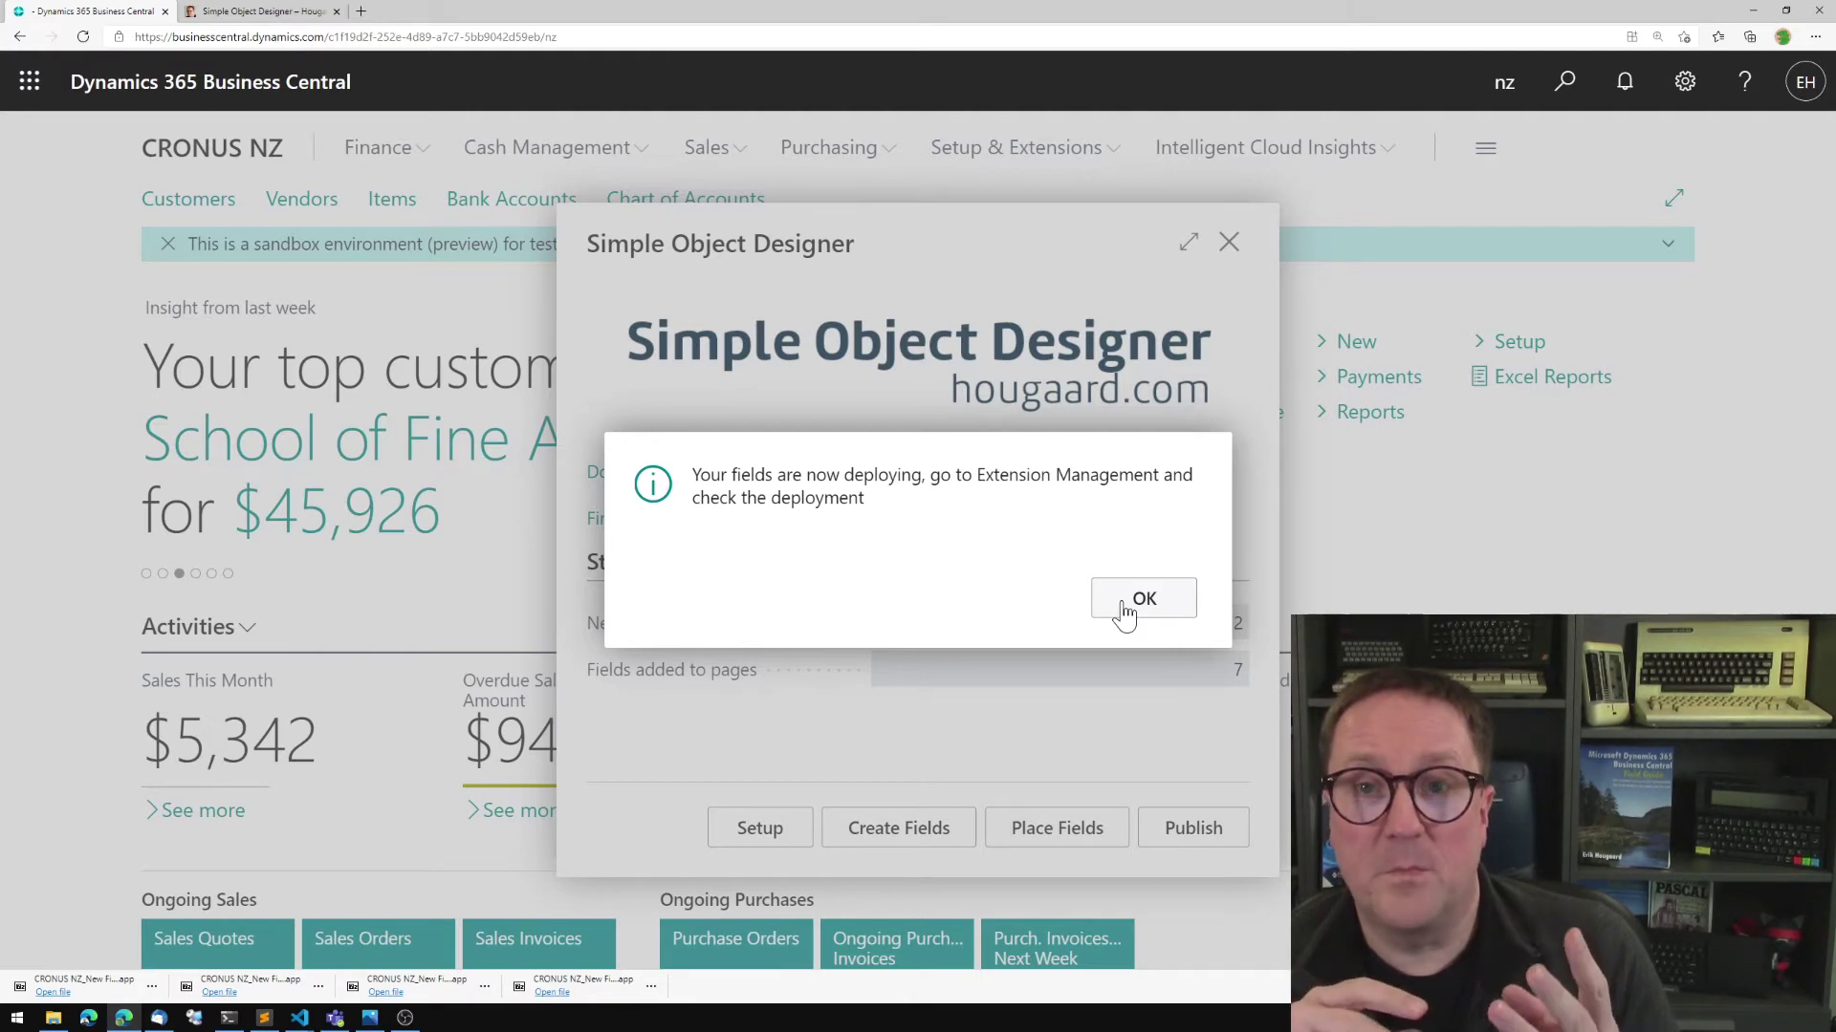
left_click(1130, 610)
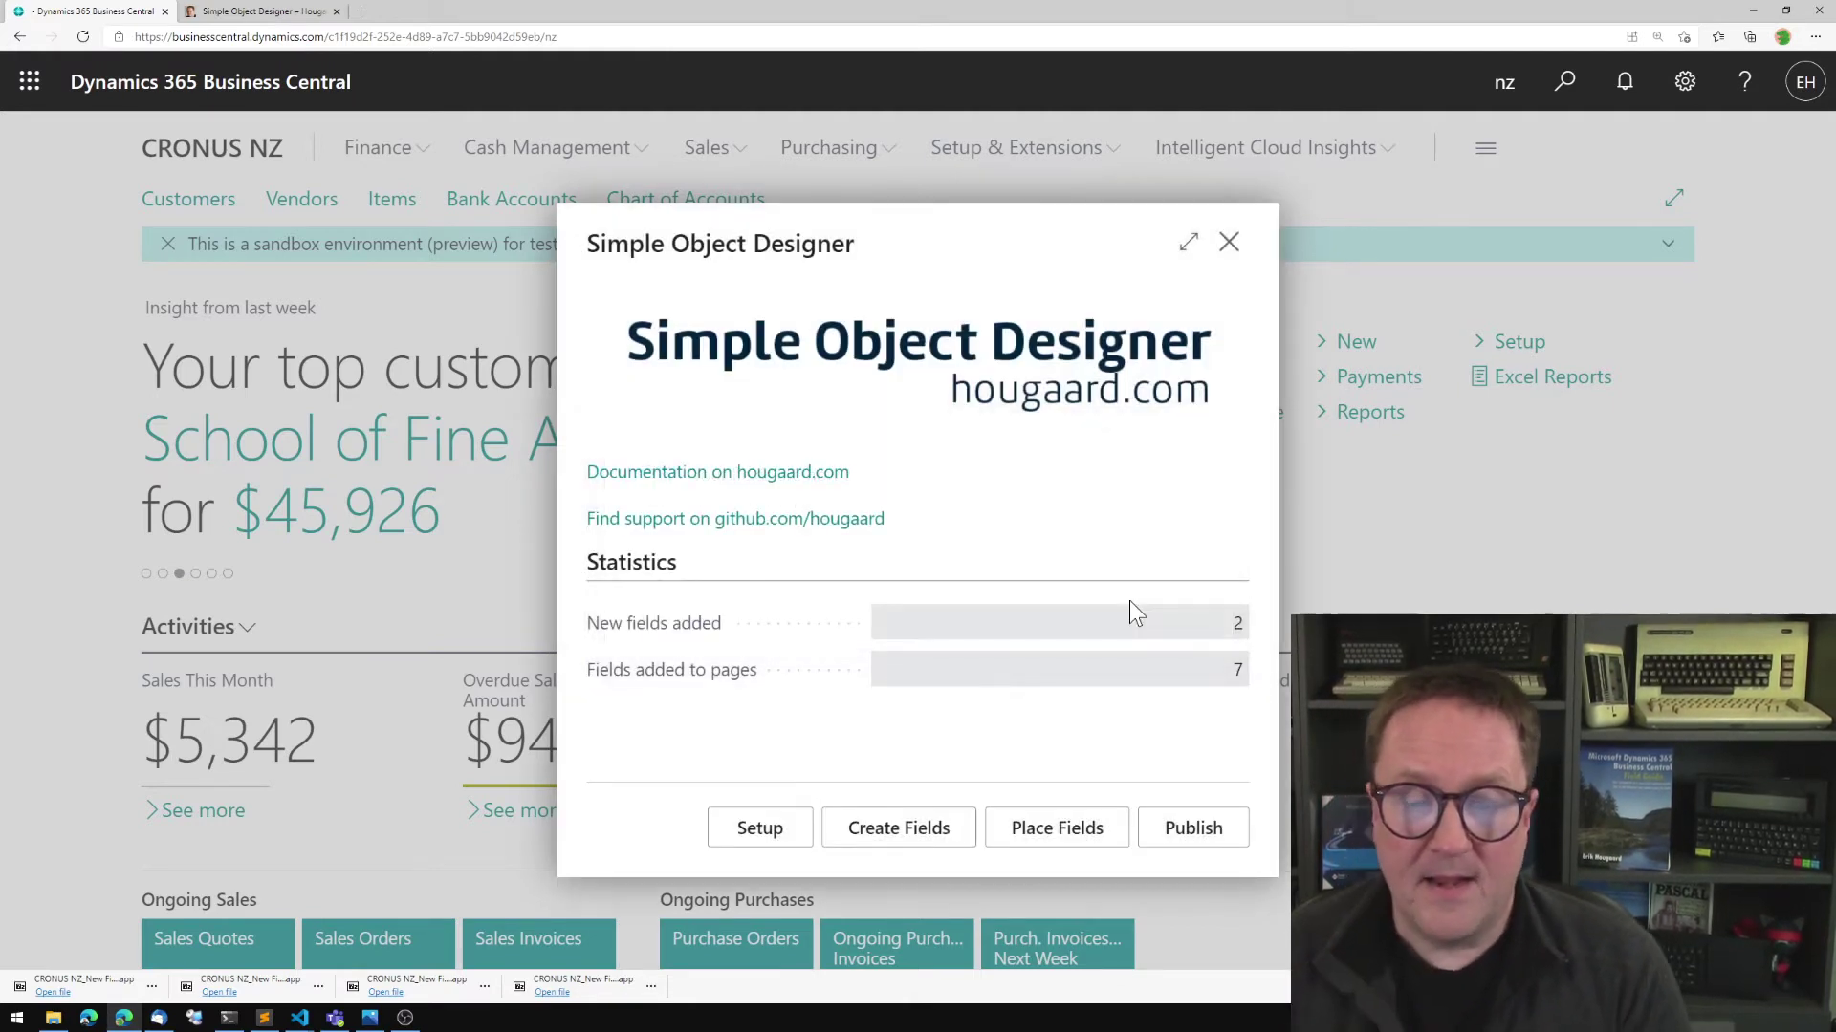
Open Extension Management and confirm the New Fields 1.0.0.6 deployment shows Completed.
key("alt+q")
type("ex")
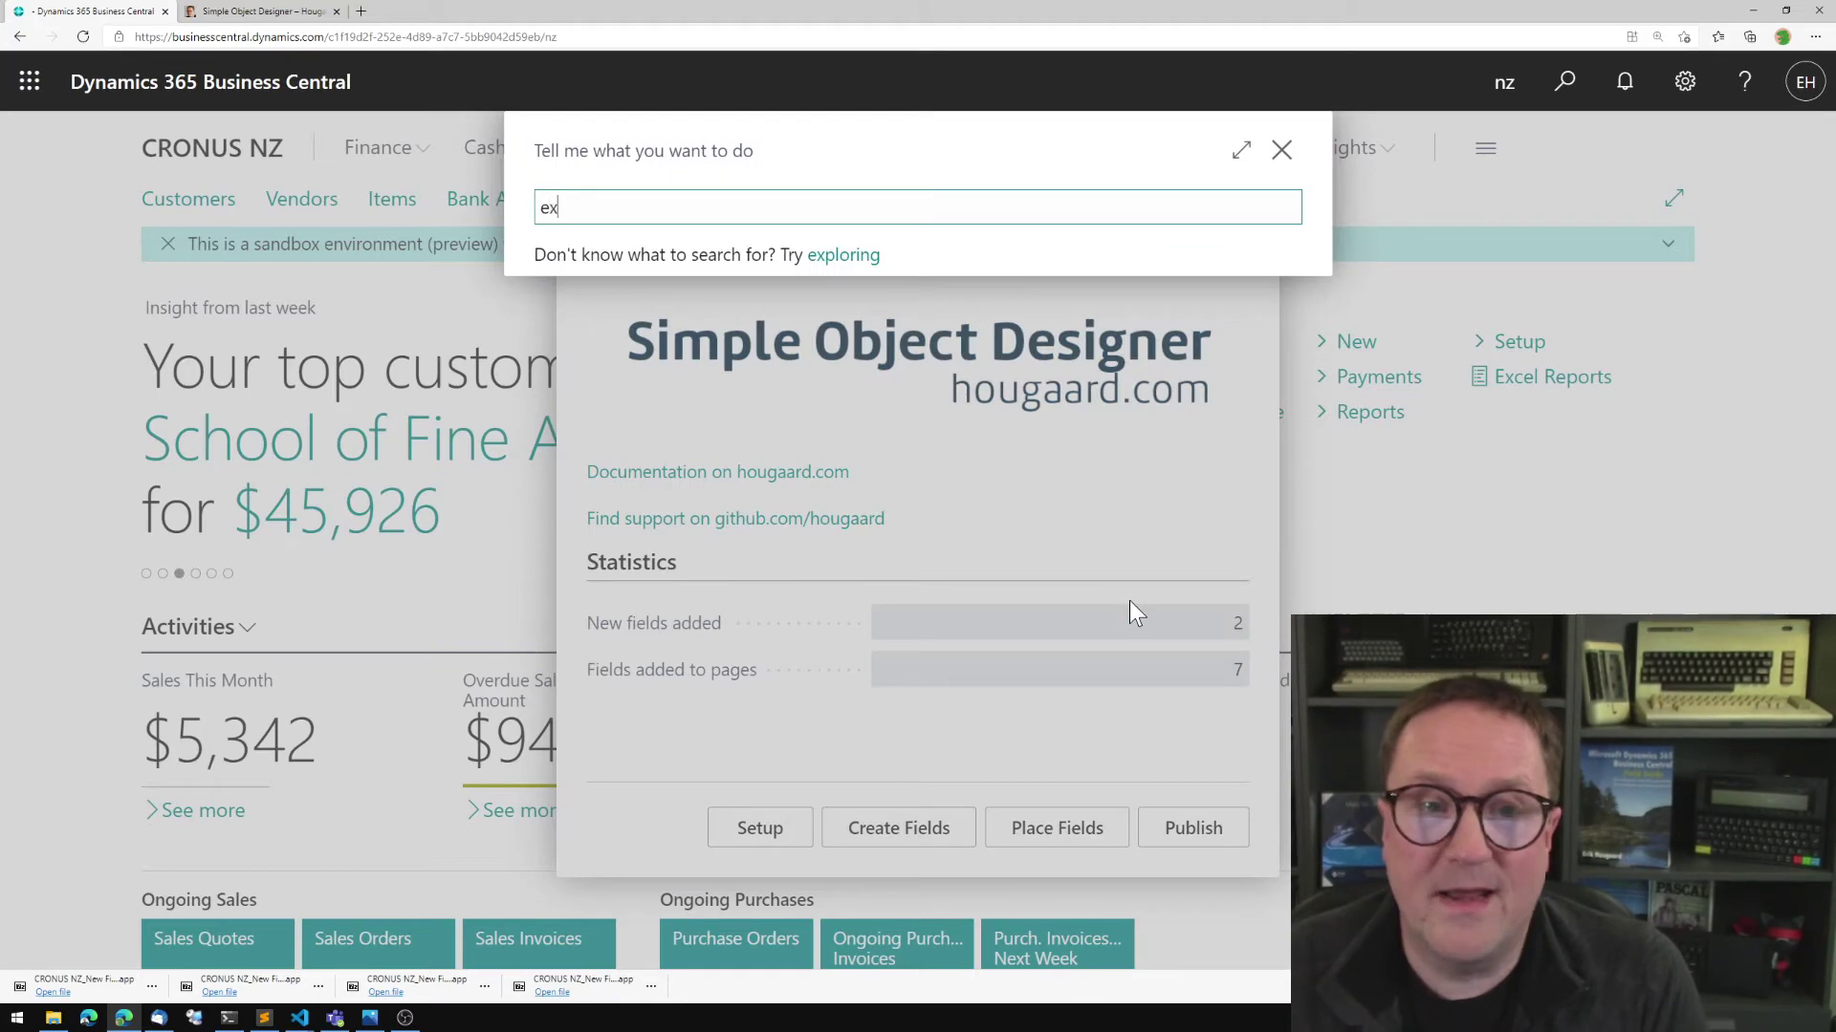
type("tension")
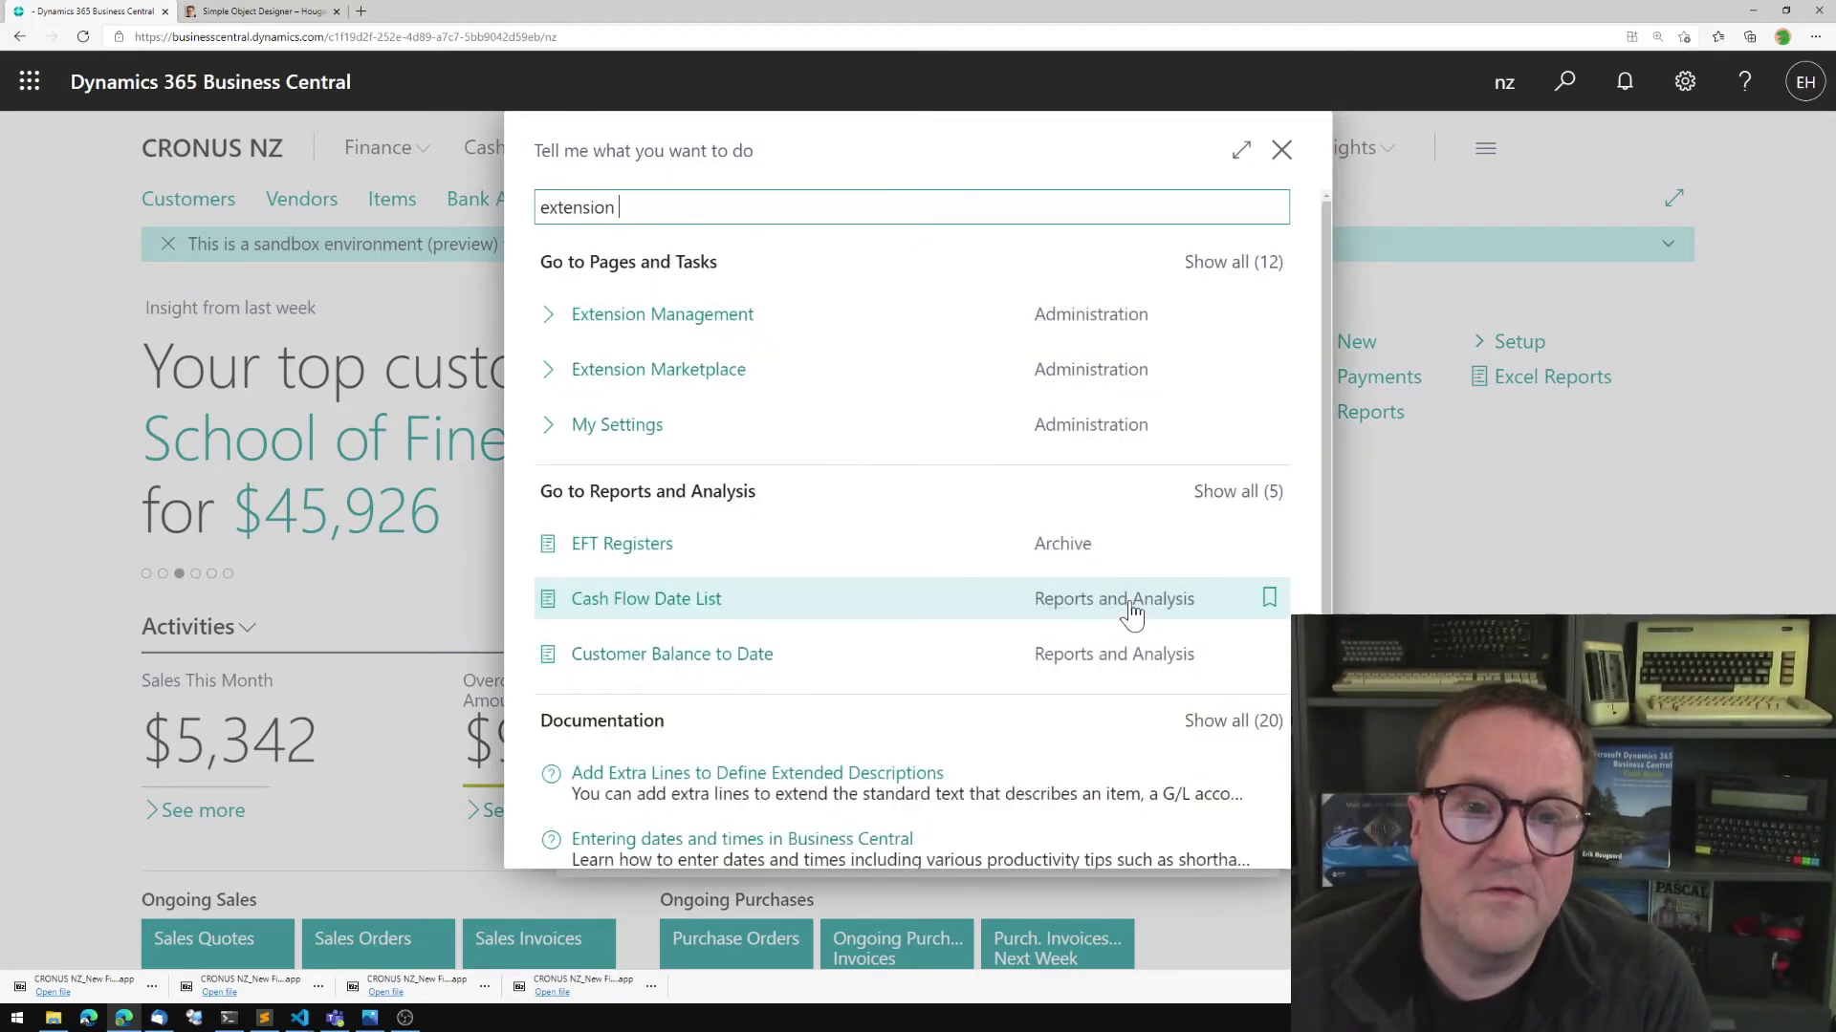
left_click(705, 329)
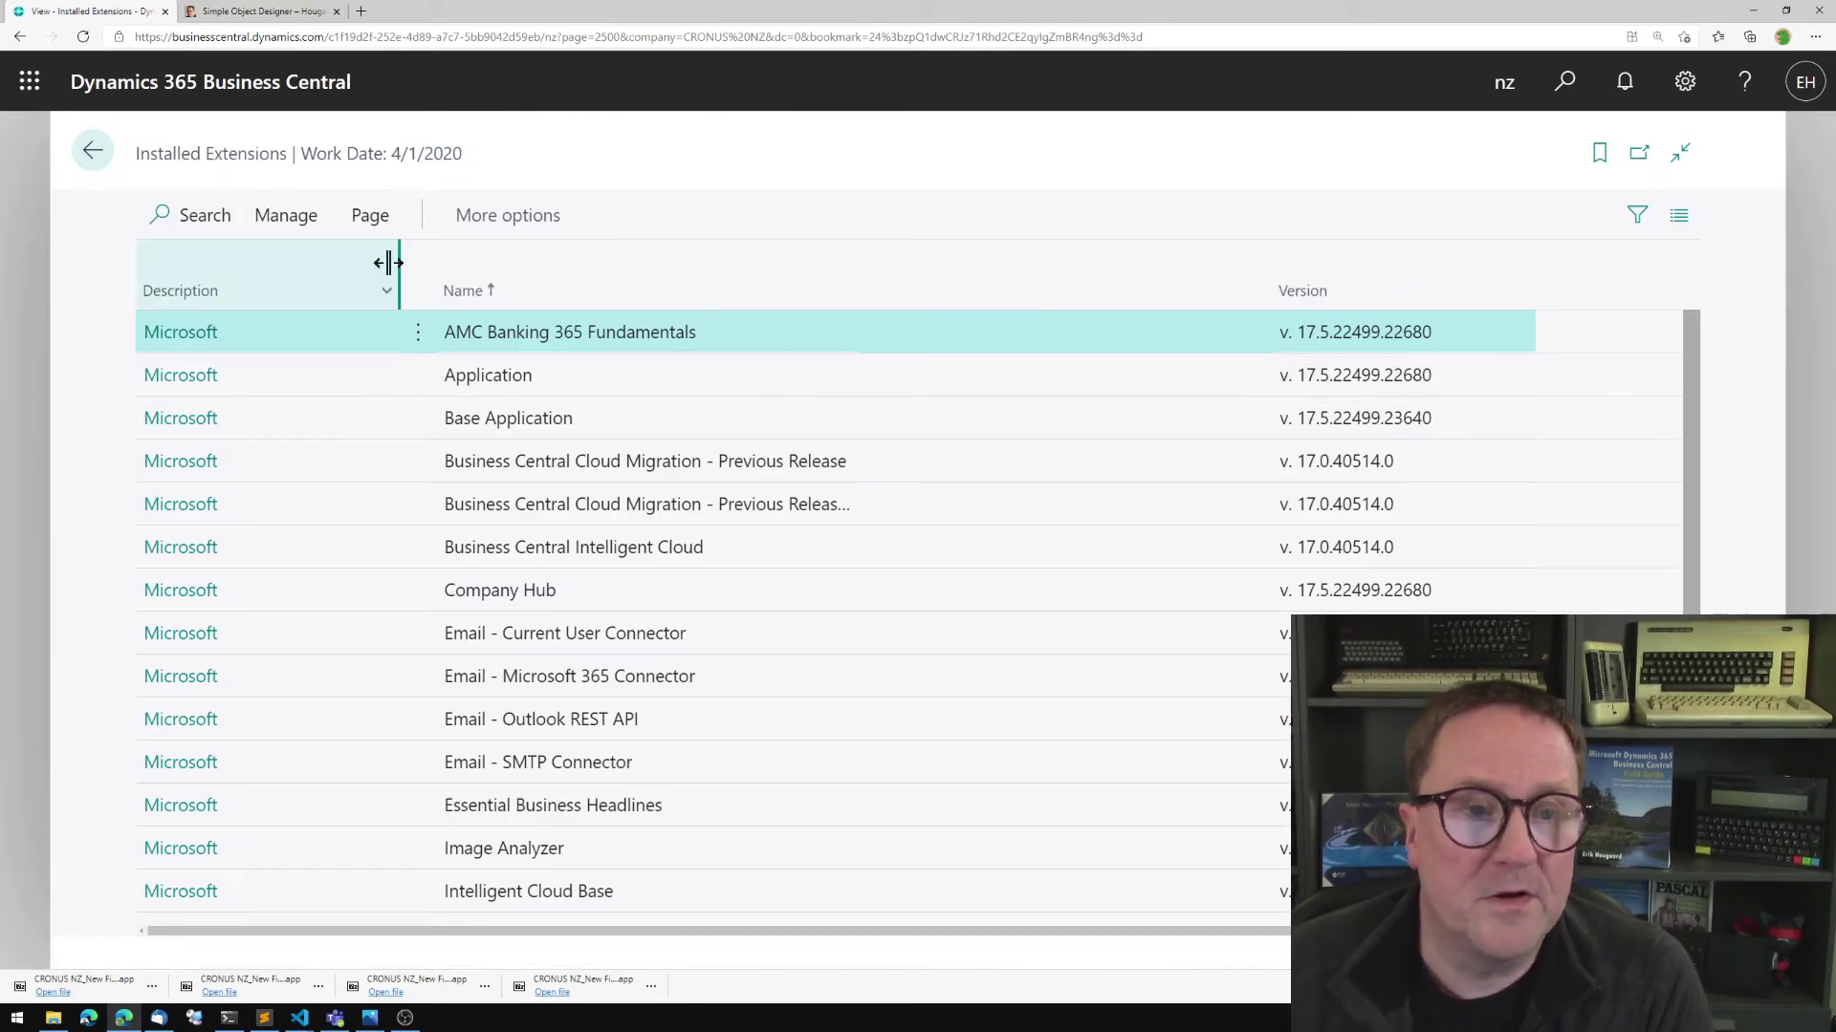
left_click(290, 220)
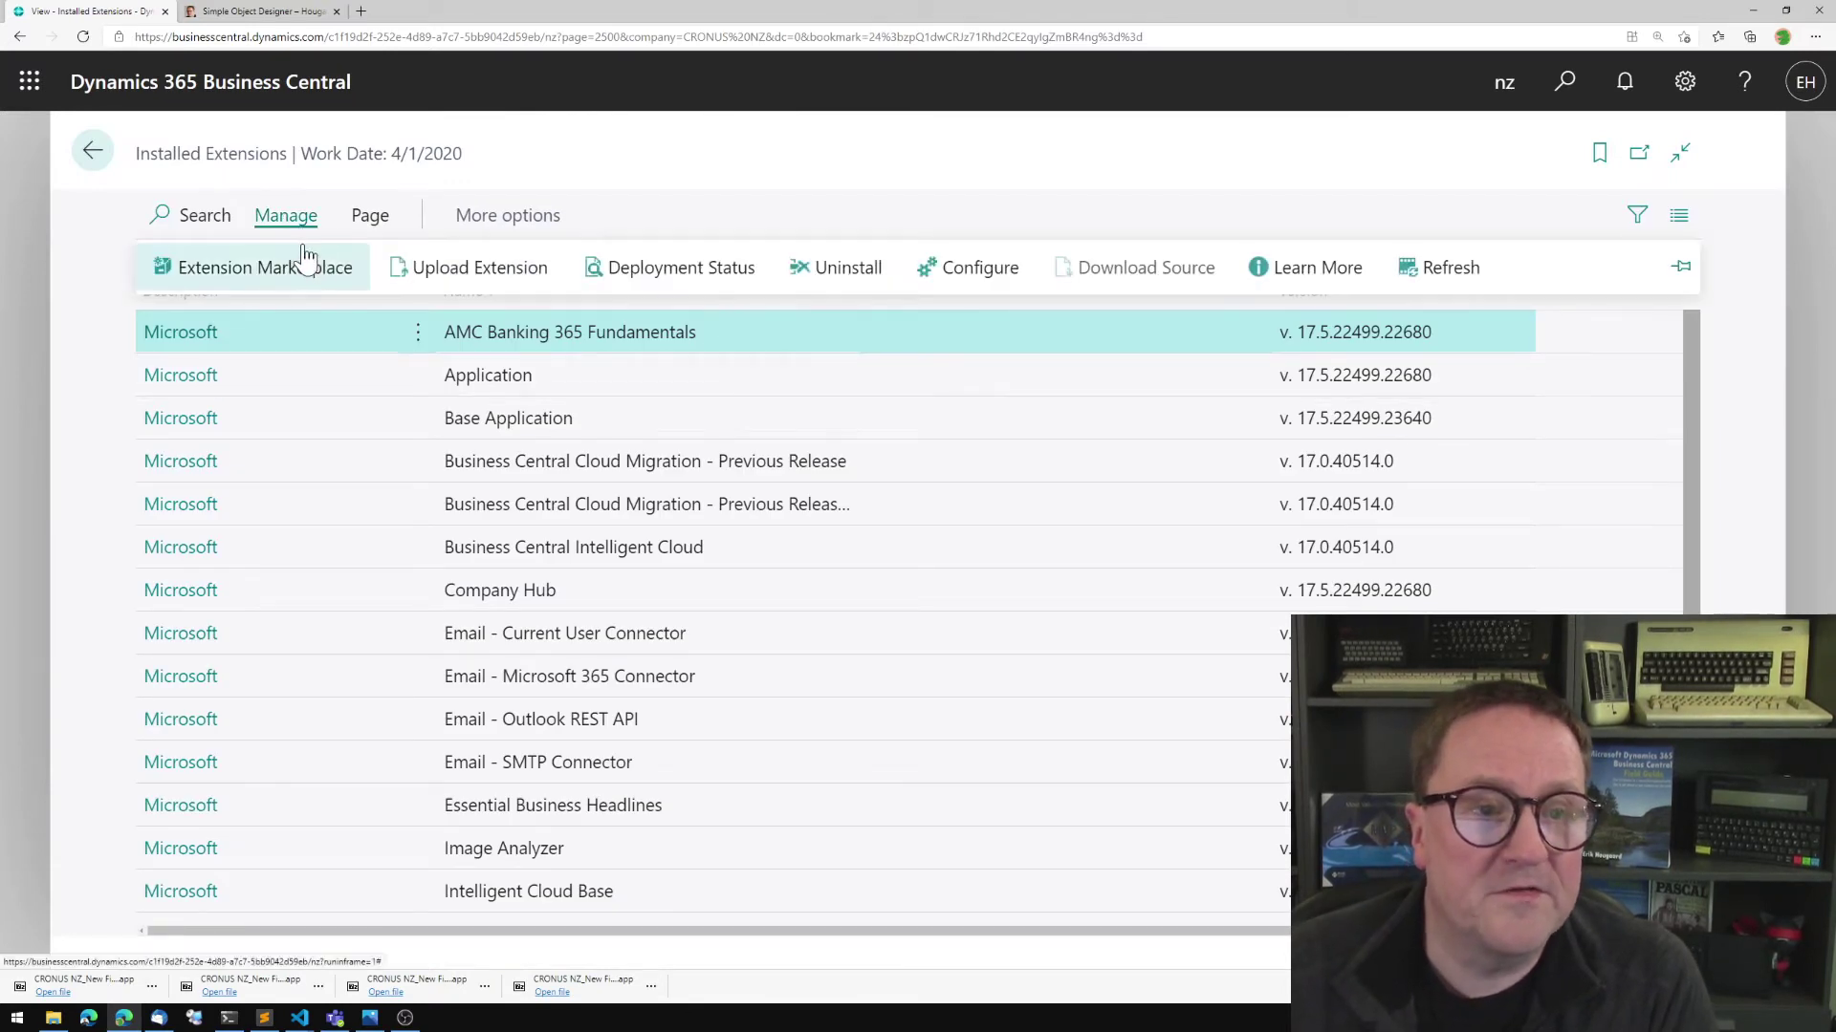
left_click(645, 269)
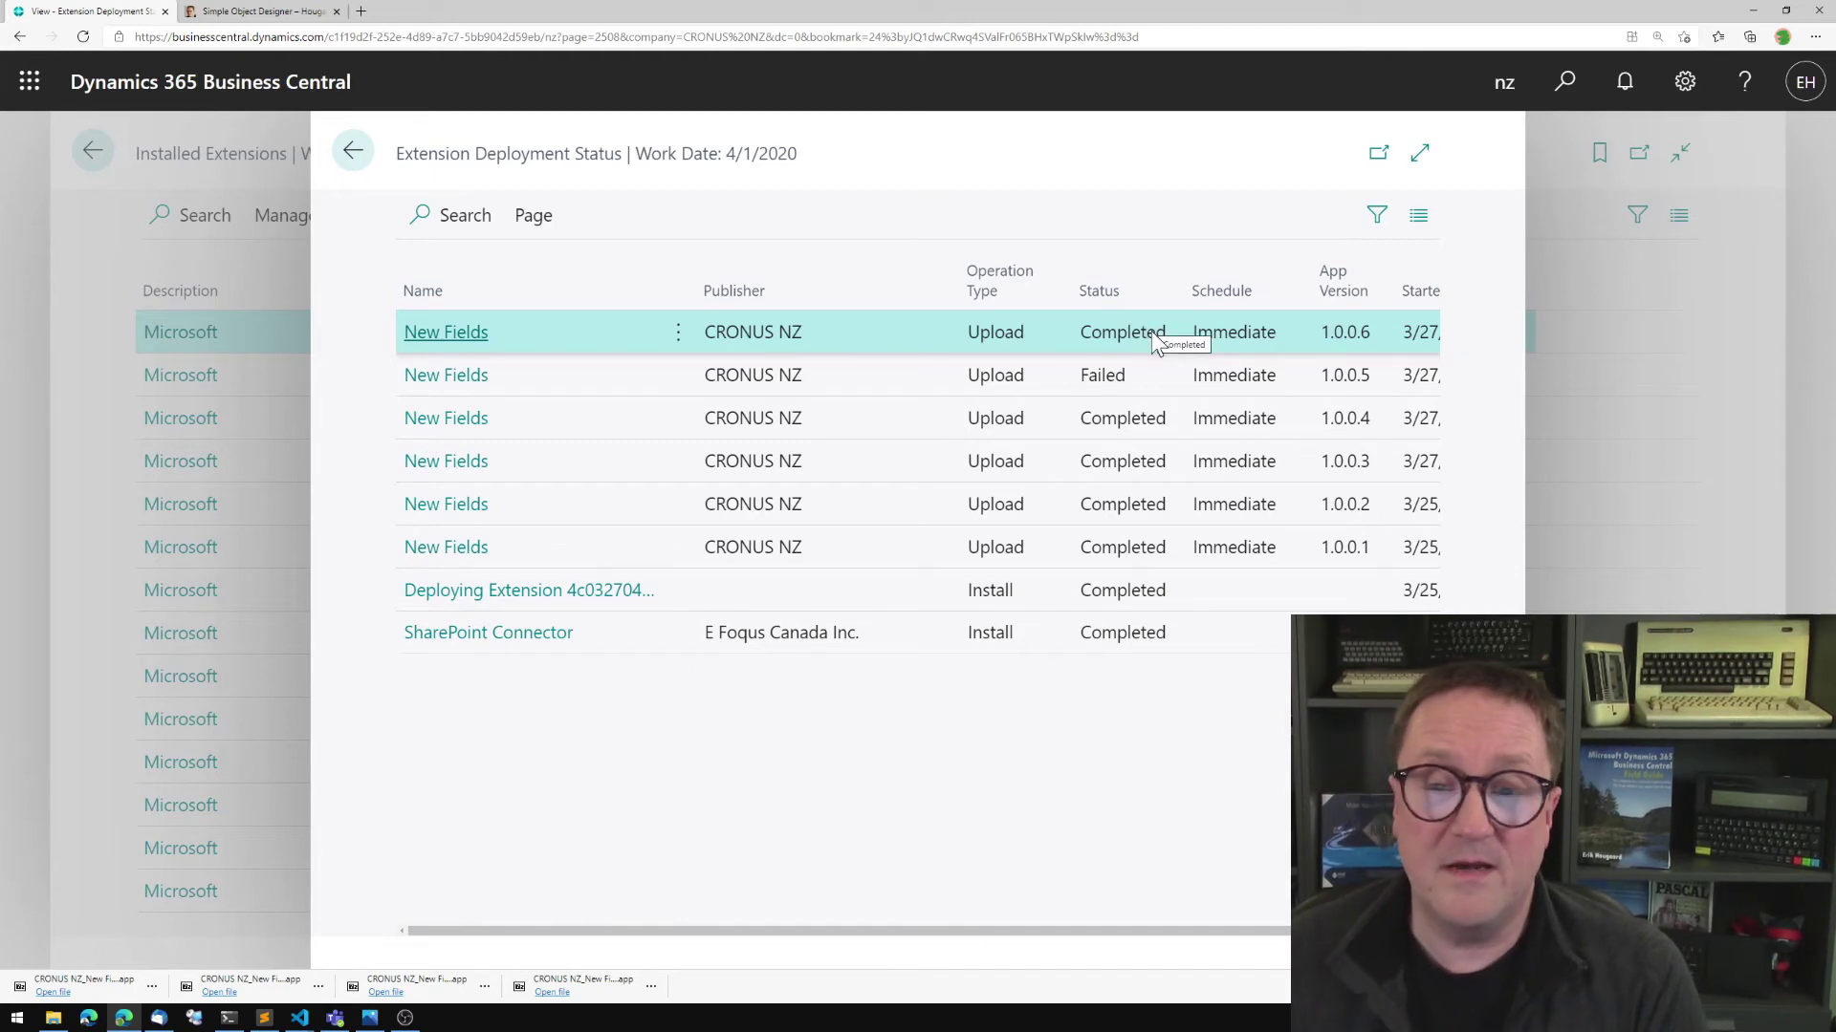
Close the deployment status and open the Sales Orders list via search.
key("Escape")
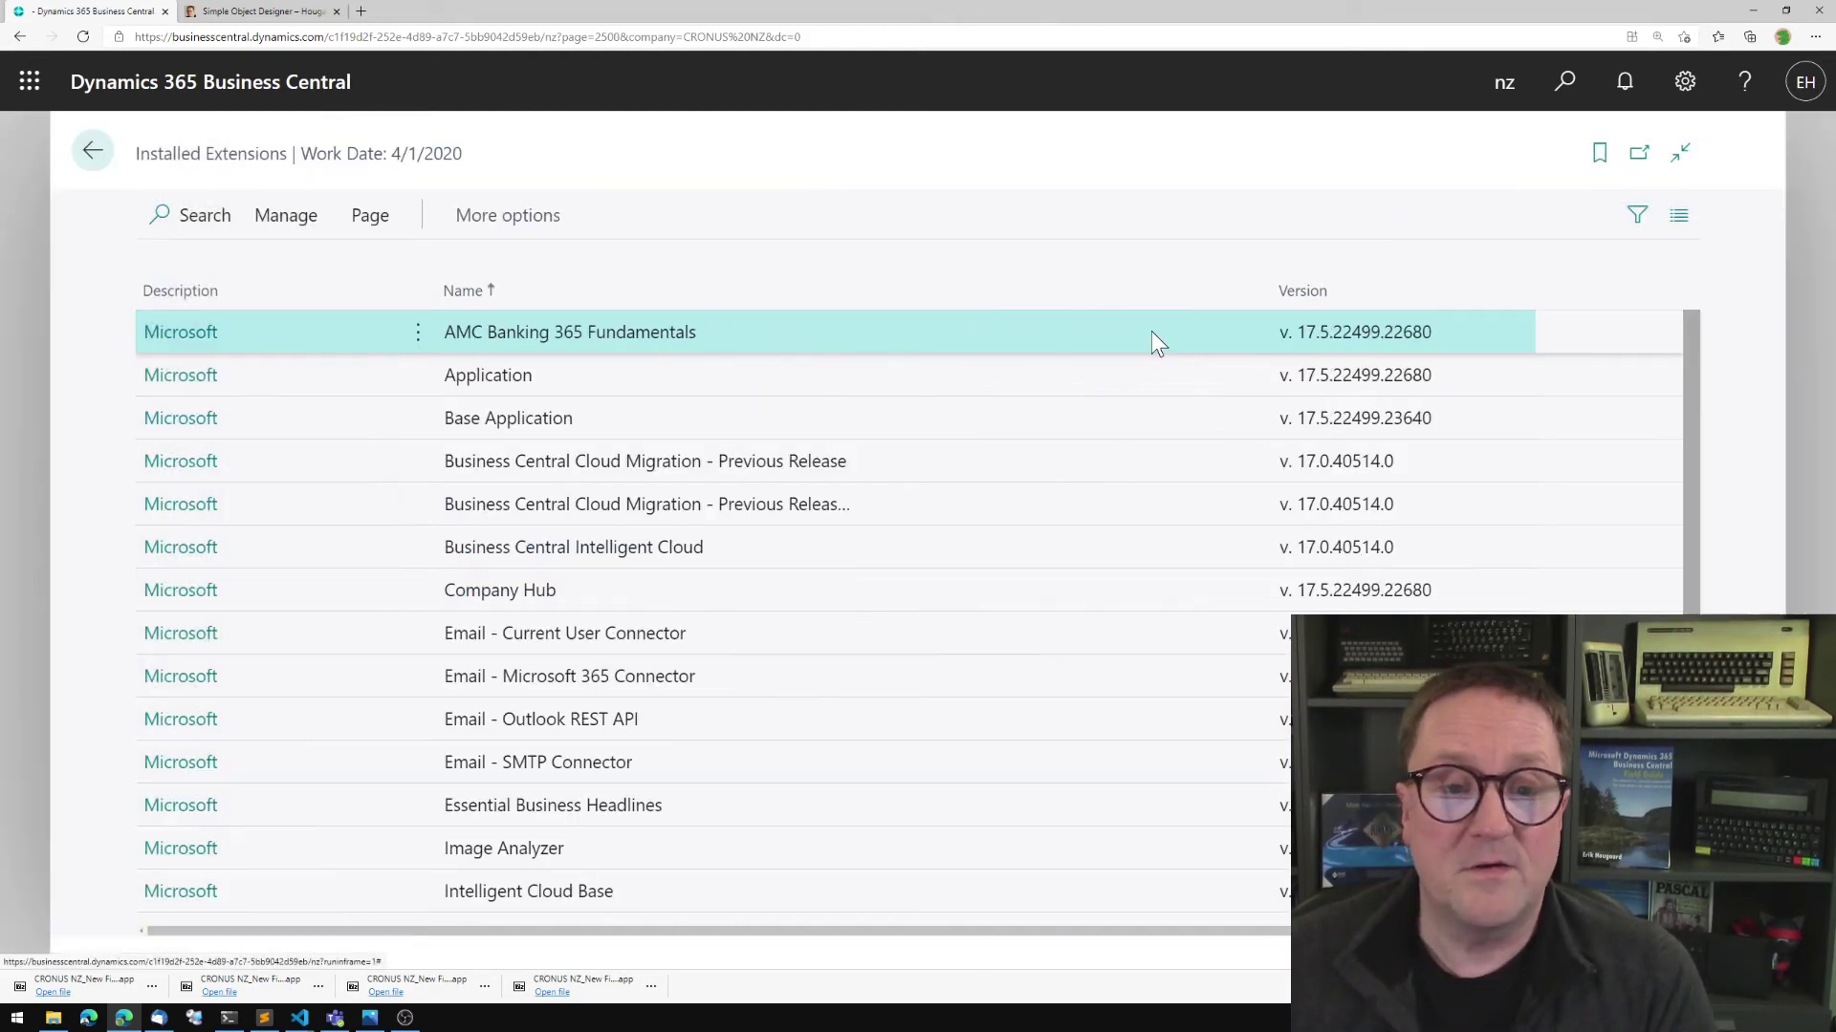
key("Escape")
key("alt+q")
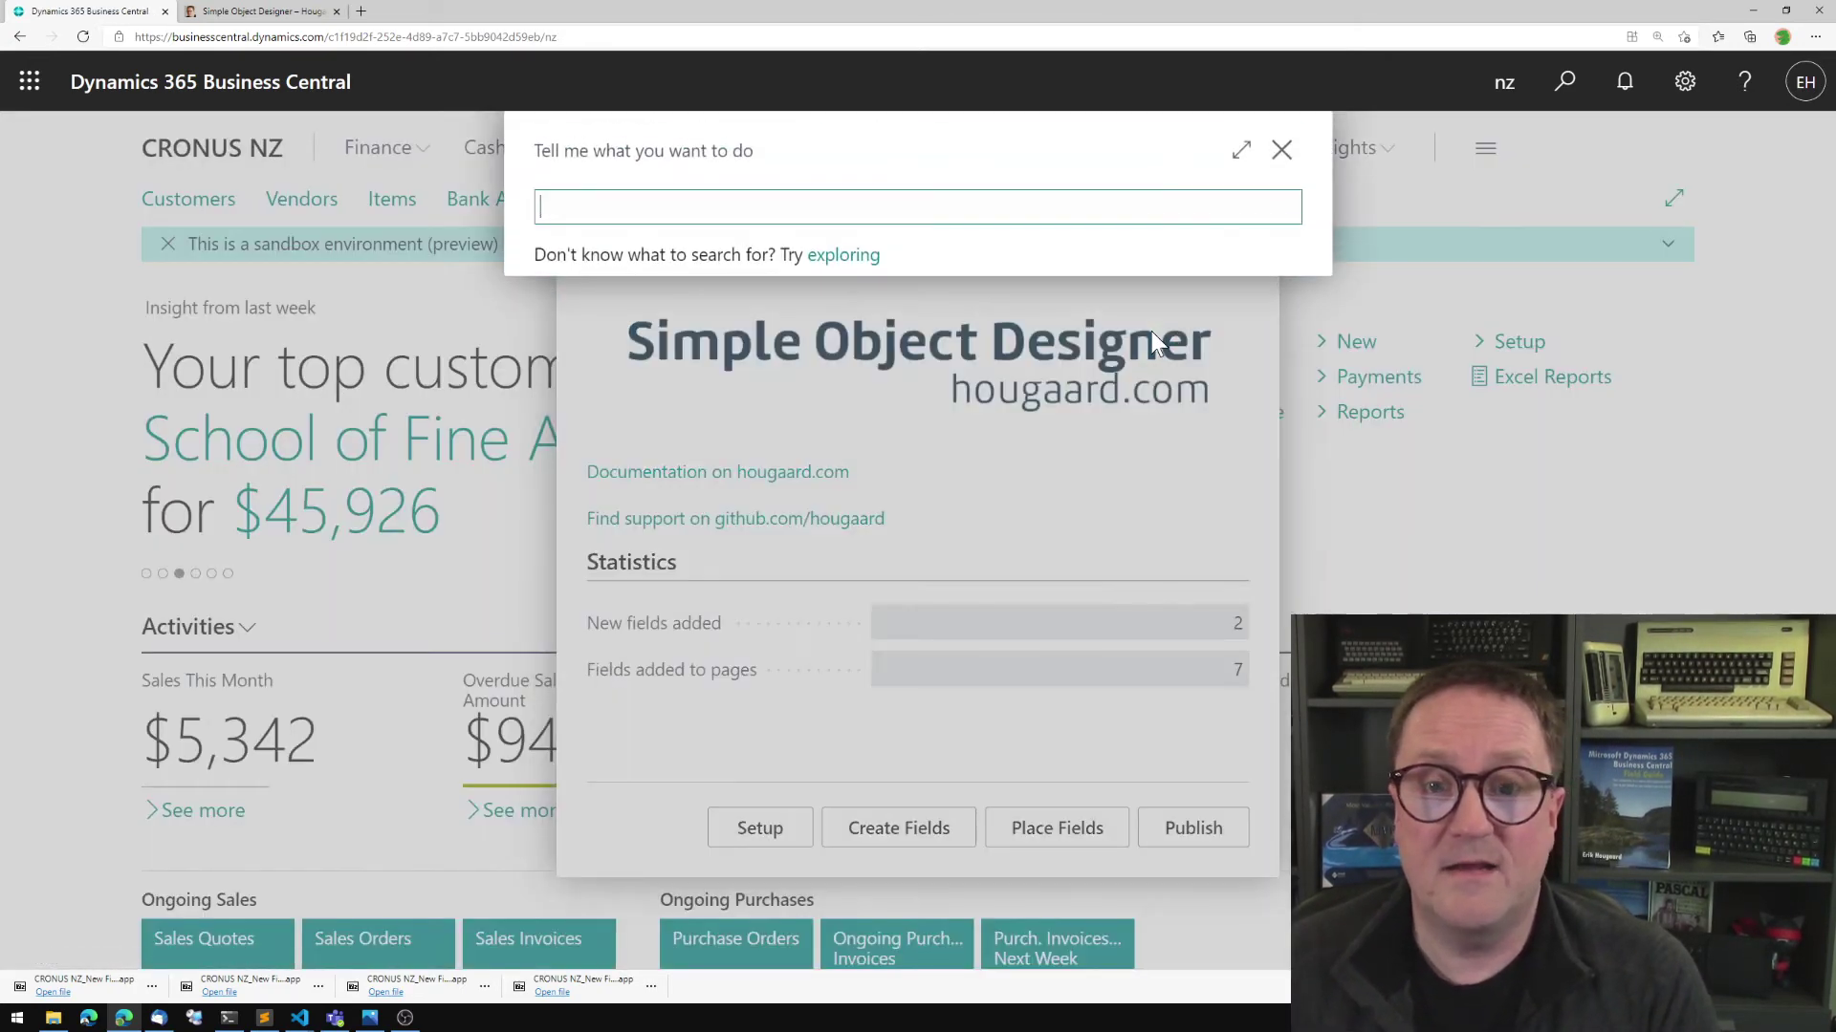
type("sales order")
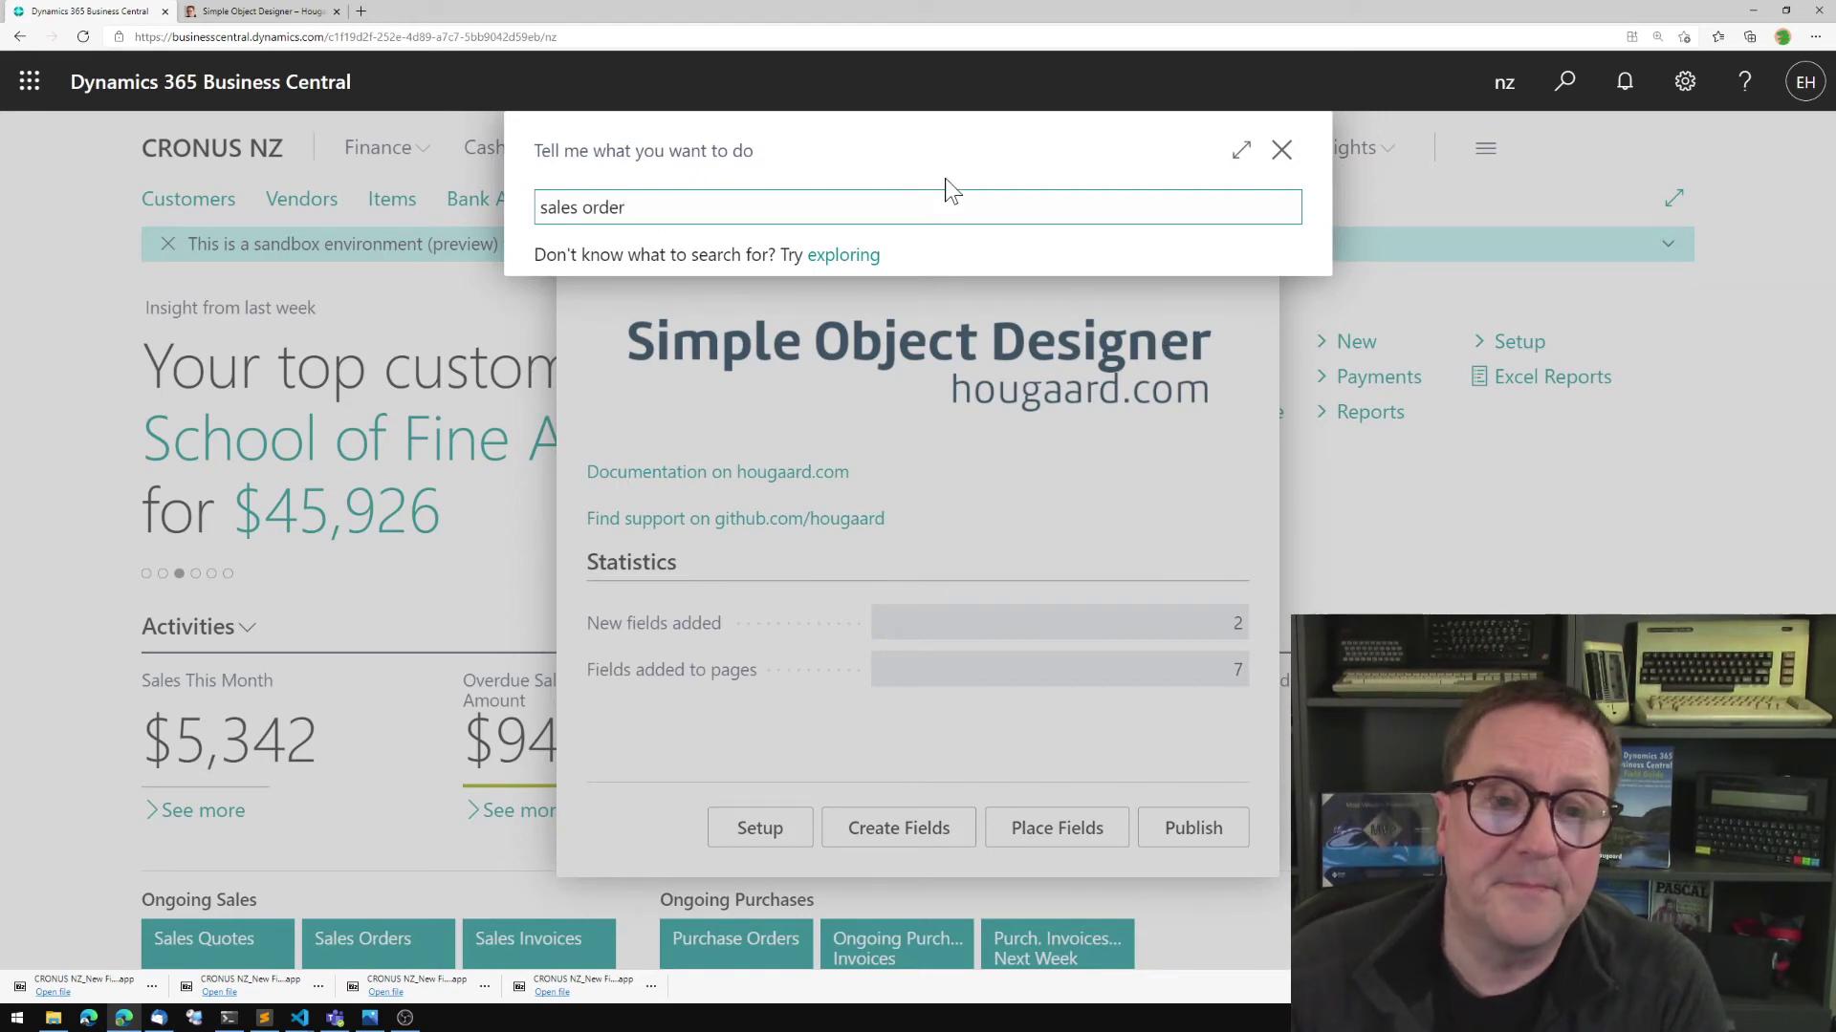
left_click(615, 318)
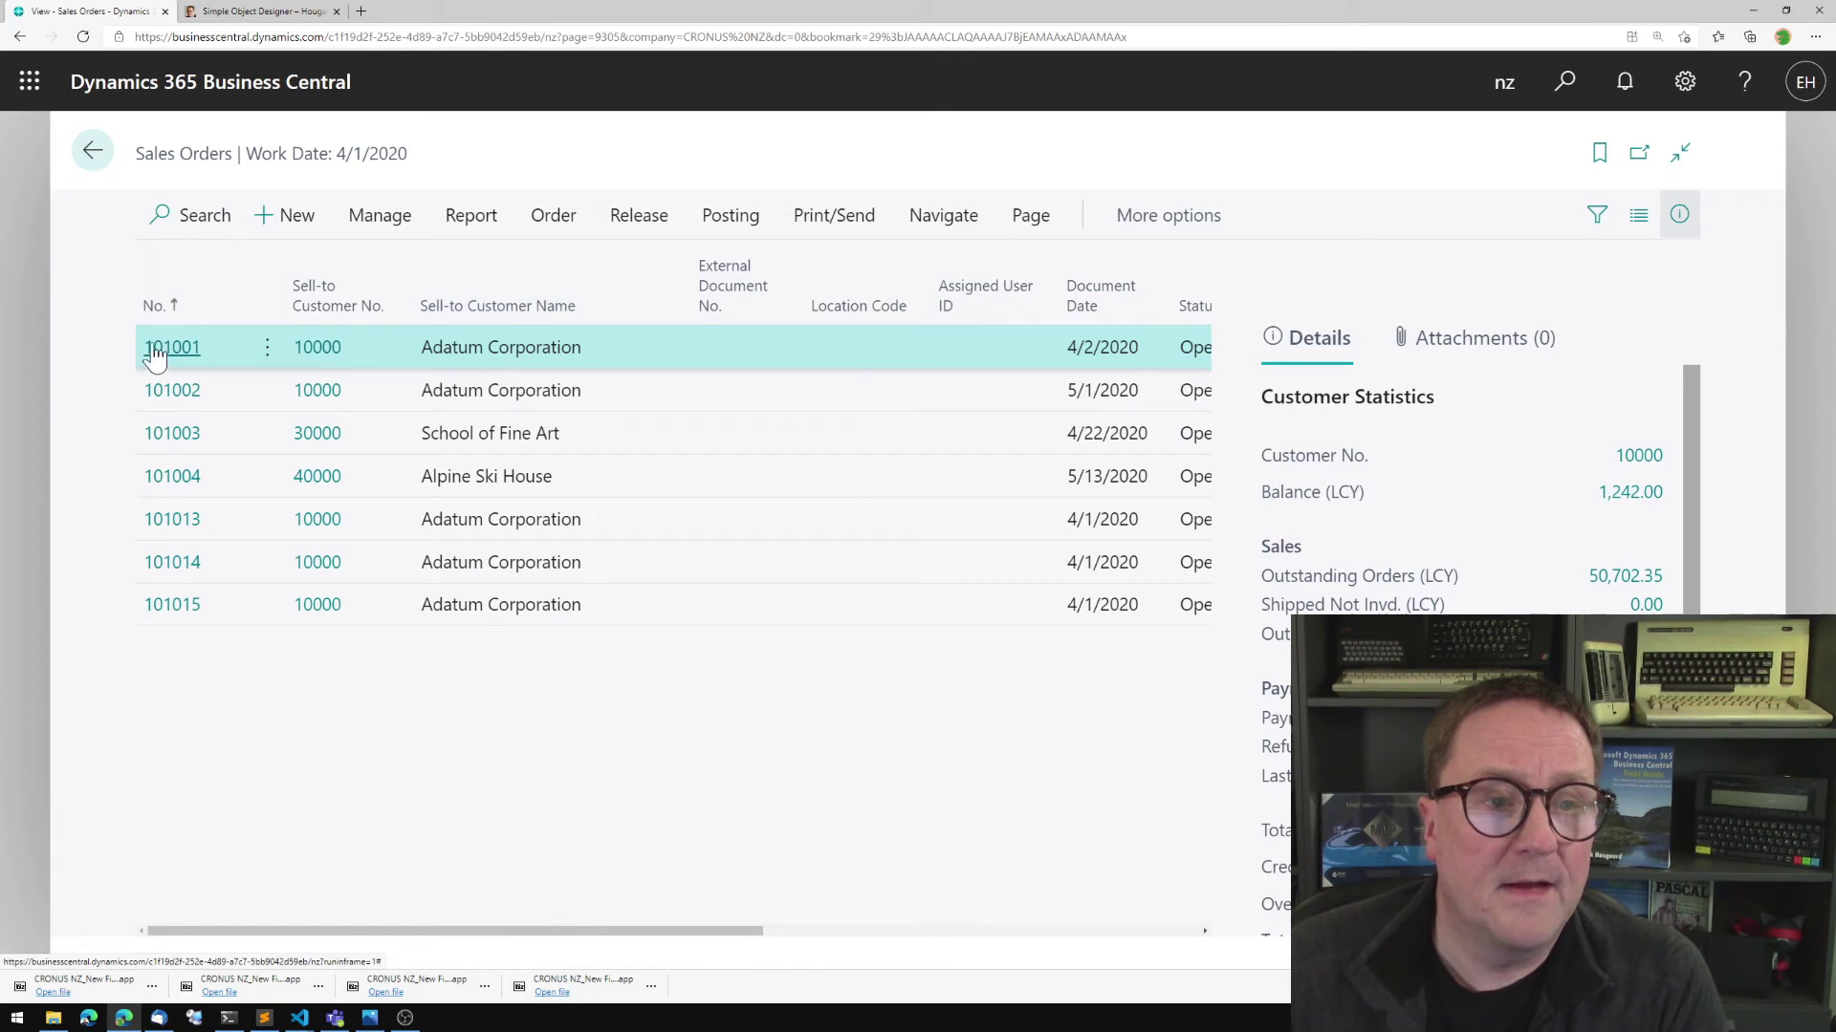
Check sales order 101001's General section shows Sell-to IC Partner Code, then close it.
left_click(173, 350)
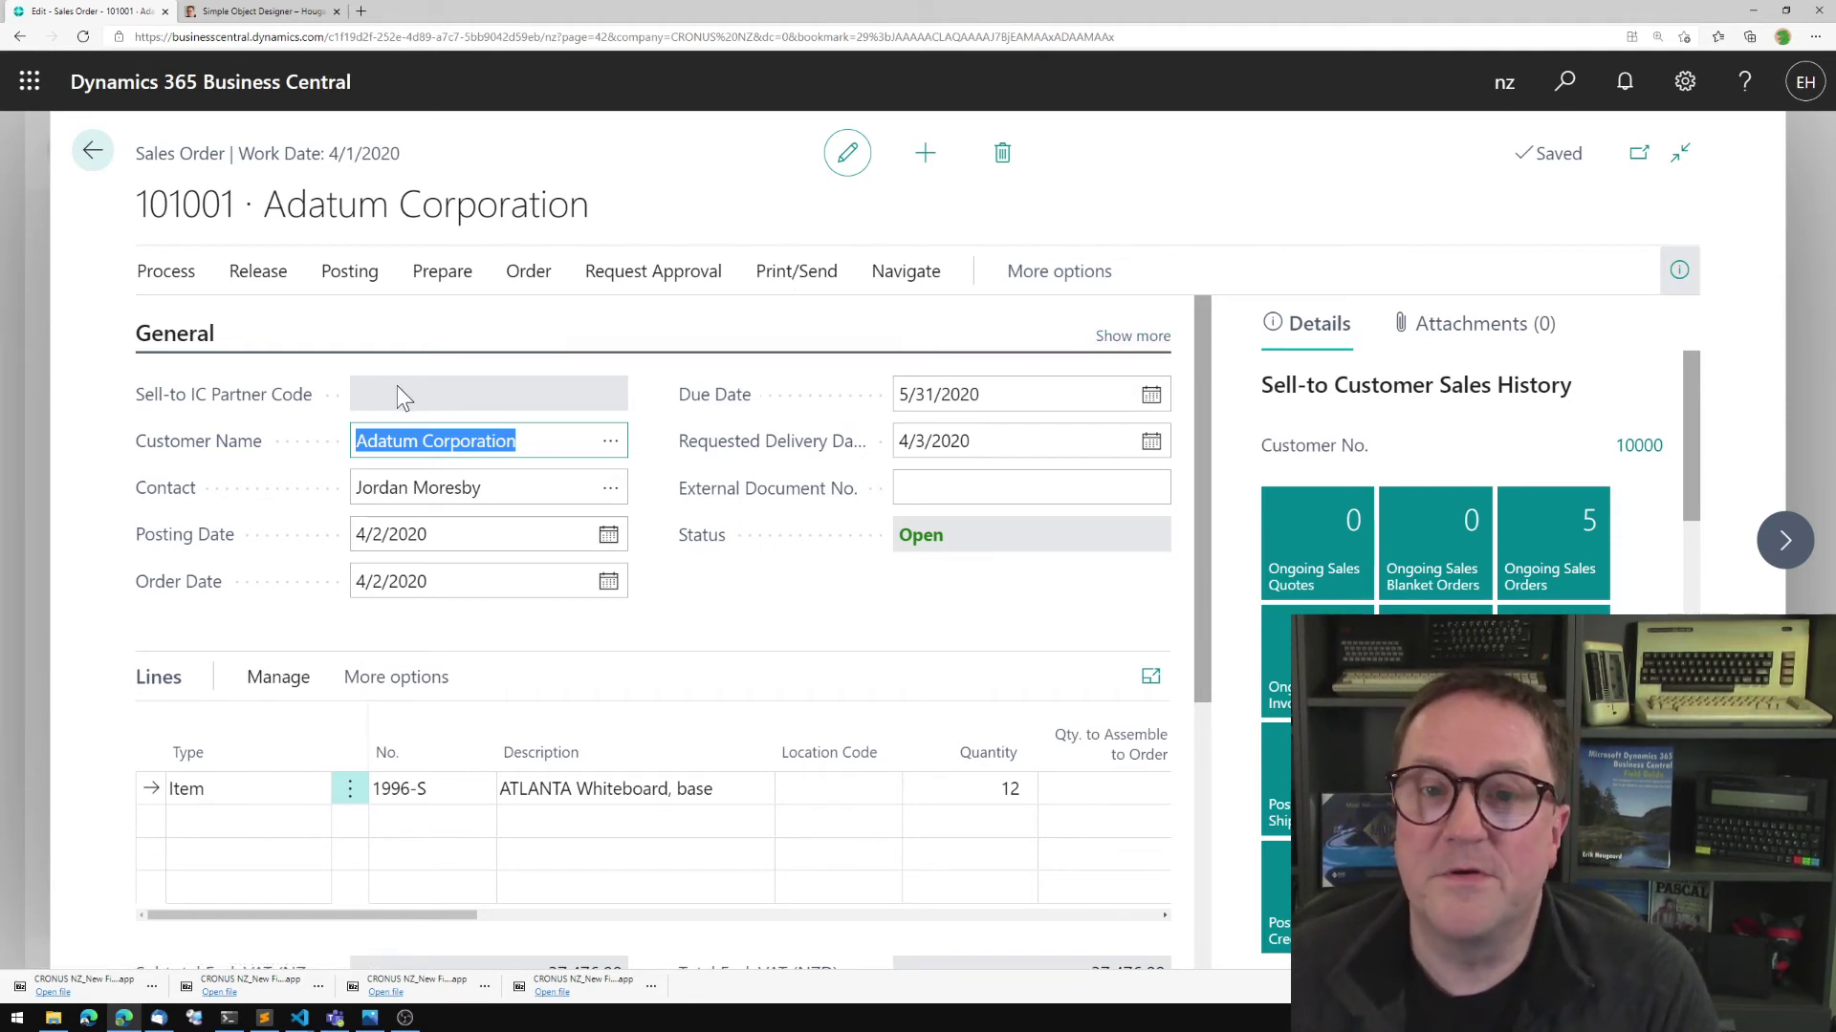
left_click(1129, 337)
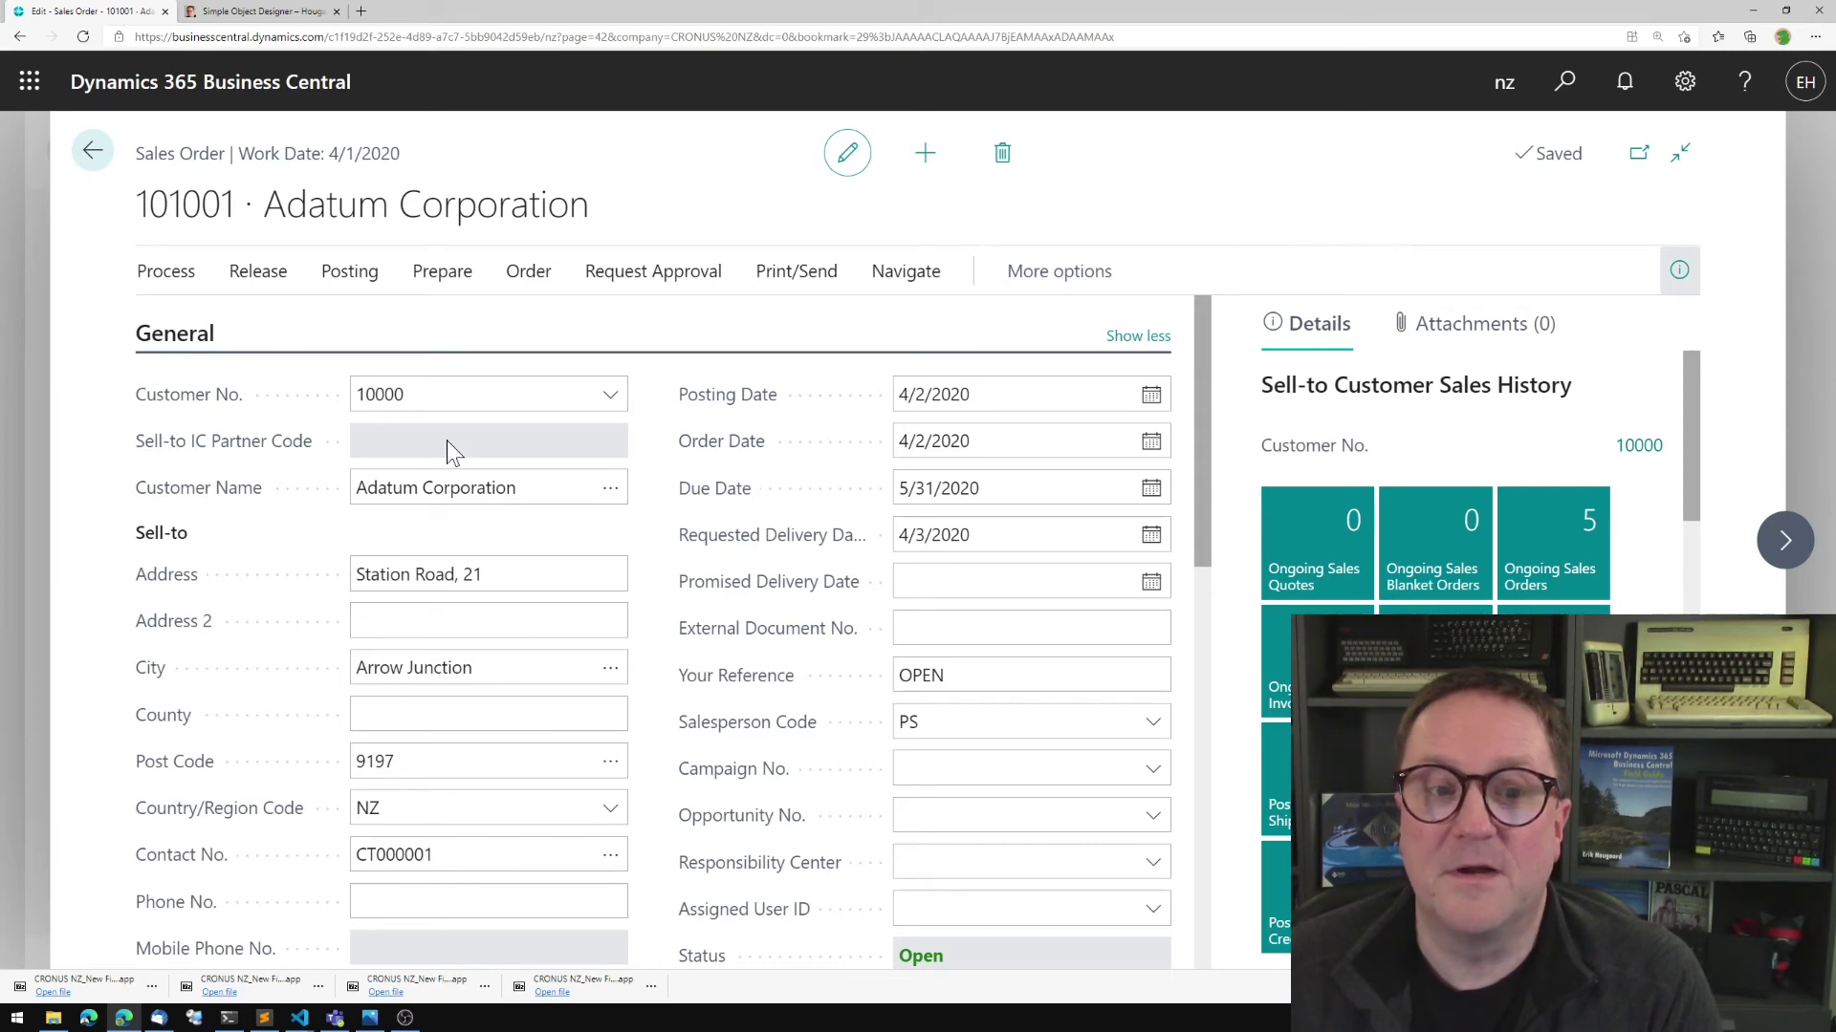
scroll(446, 441, "down", 6)
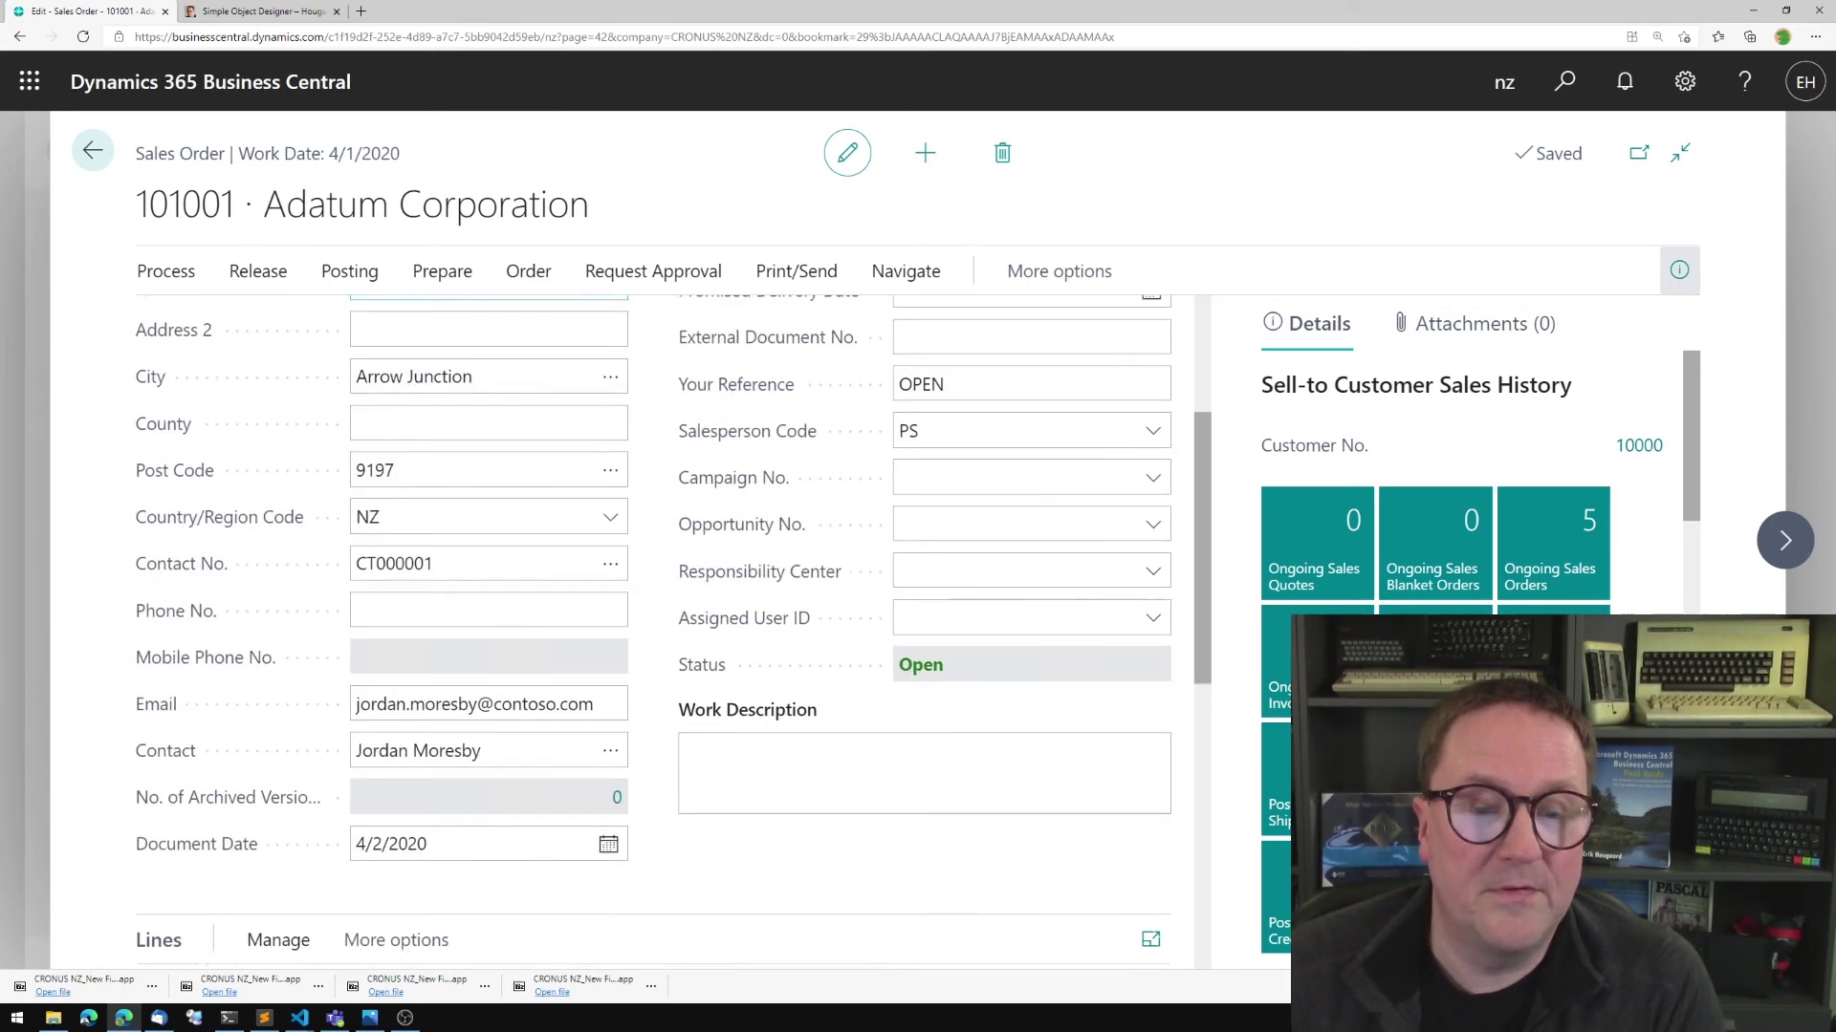
scroll(446, 441, "down", 2)
scroll(447, 440, "up", 5)
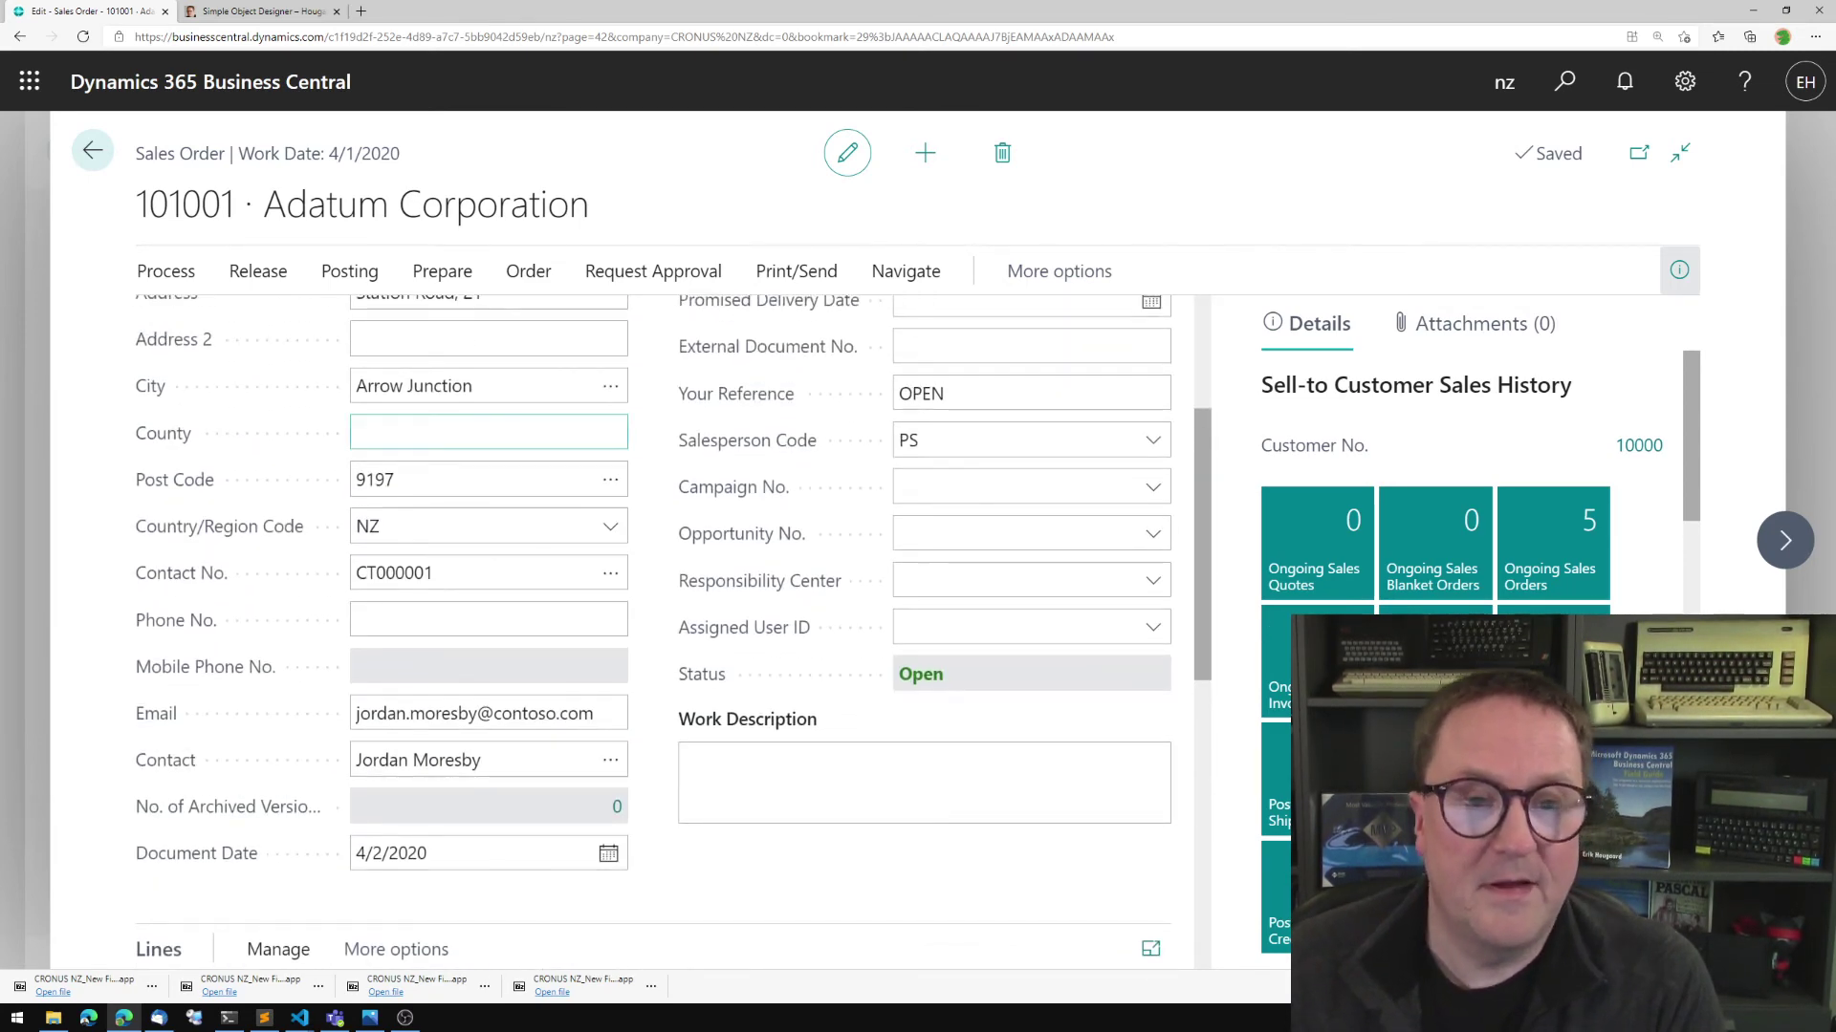
key("Escape")
Open sales invoice 102199, check Sell-to IC Partner Code, then close it confirming Yes.
key("alt+q")
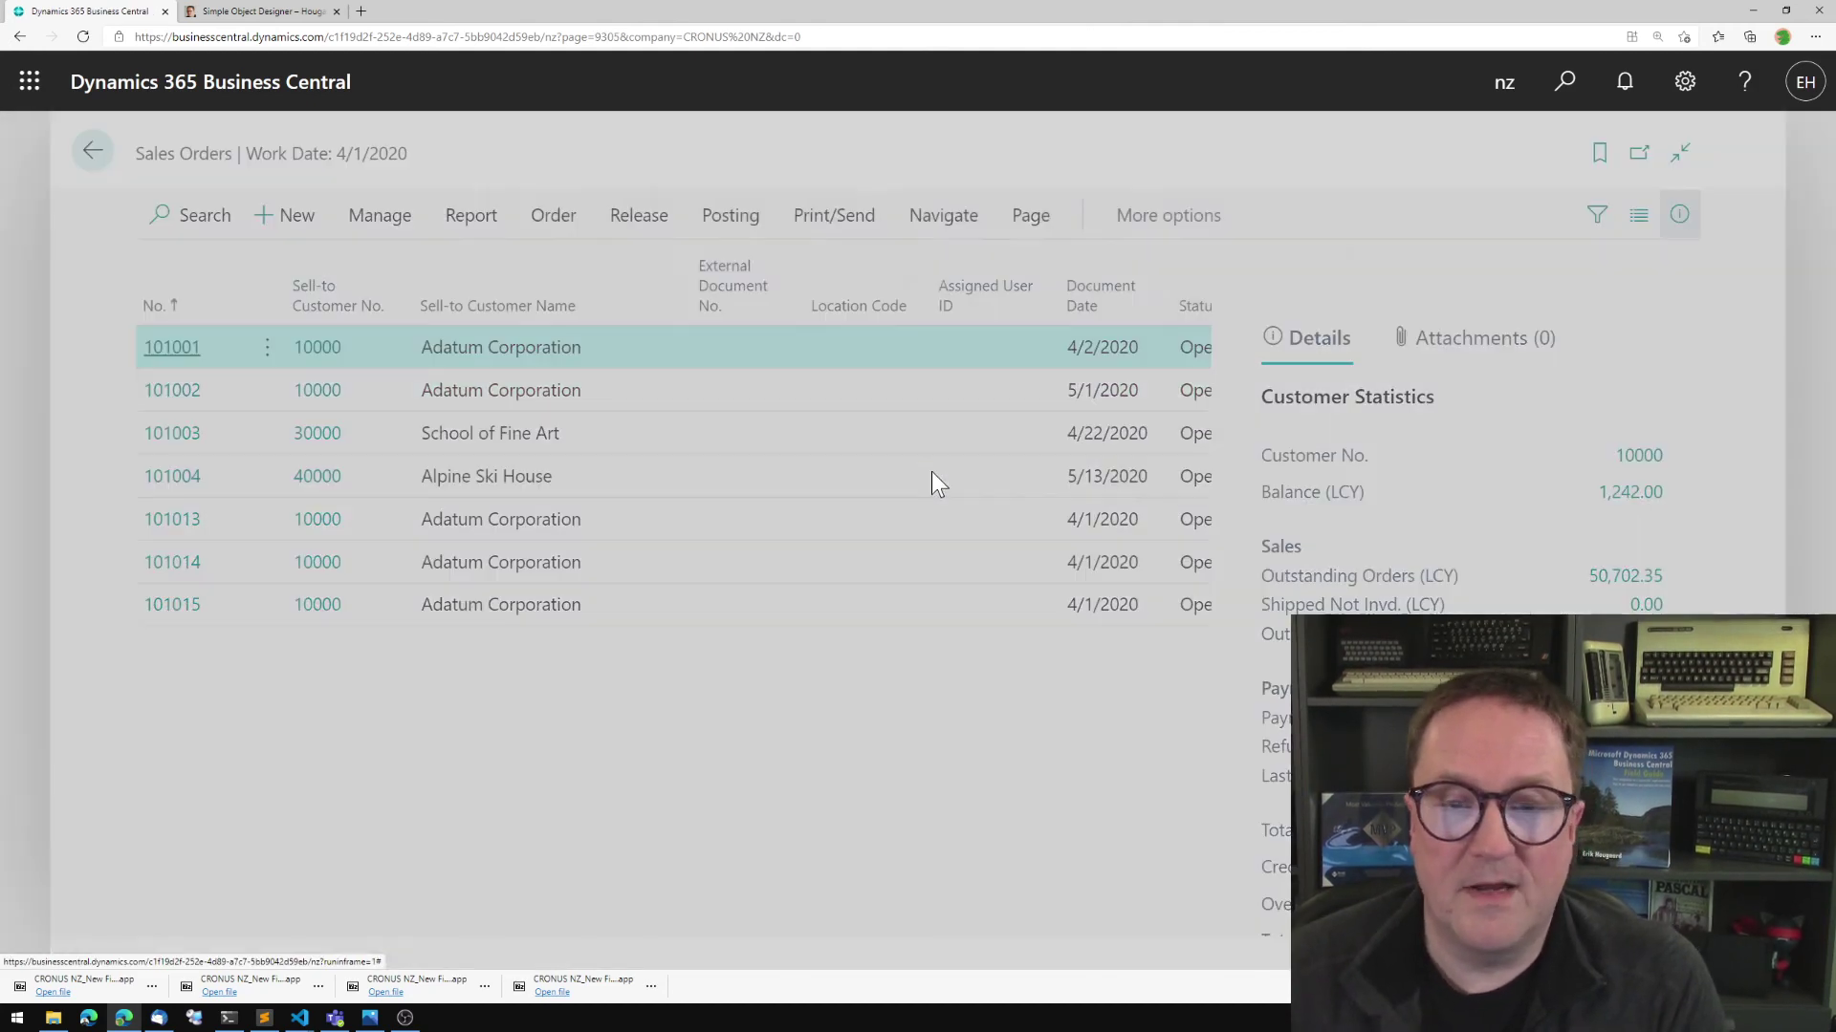
type("sales invo")
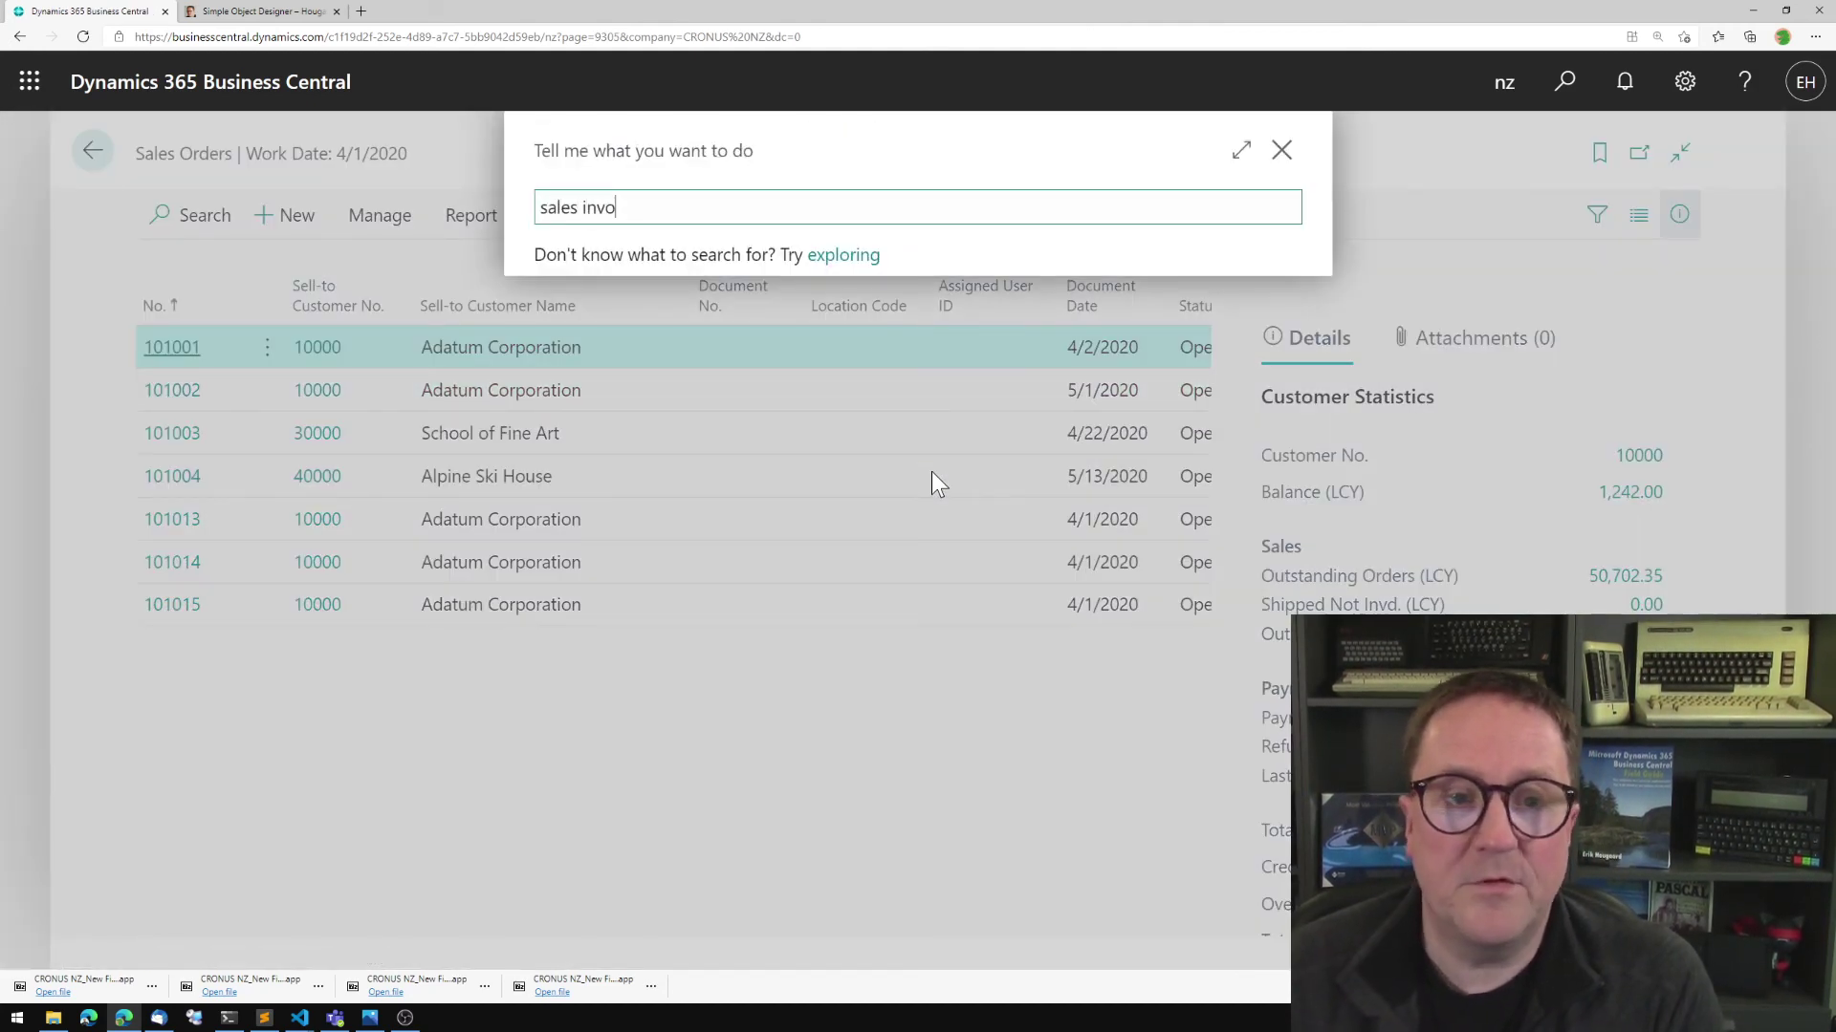
type("ice")
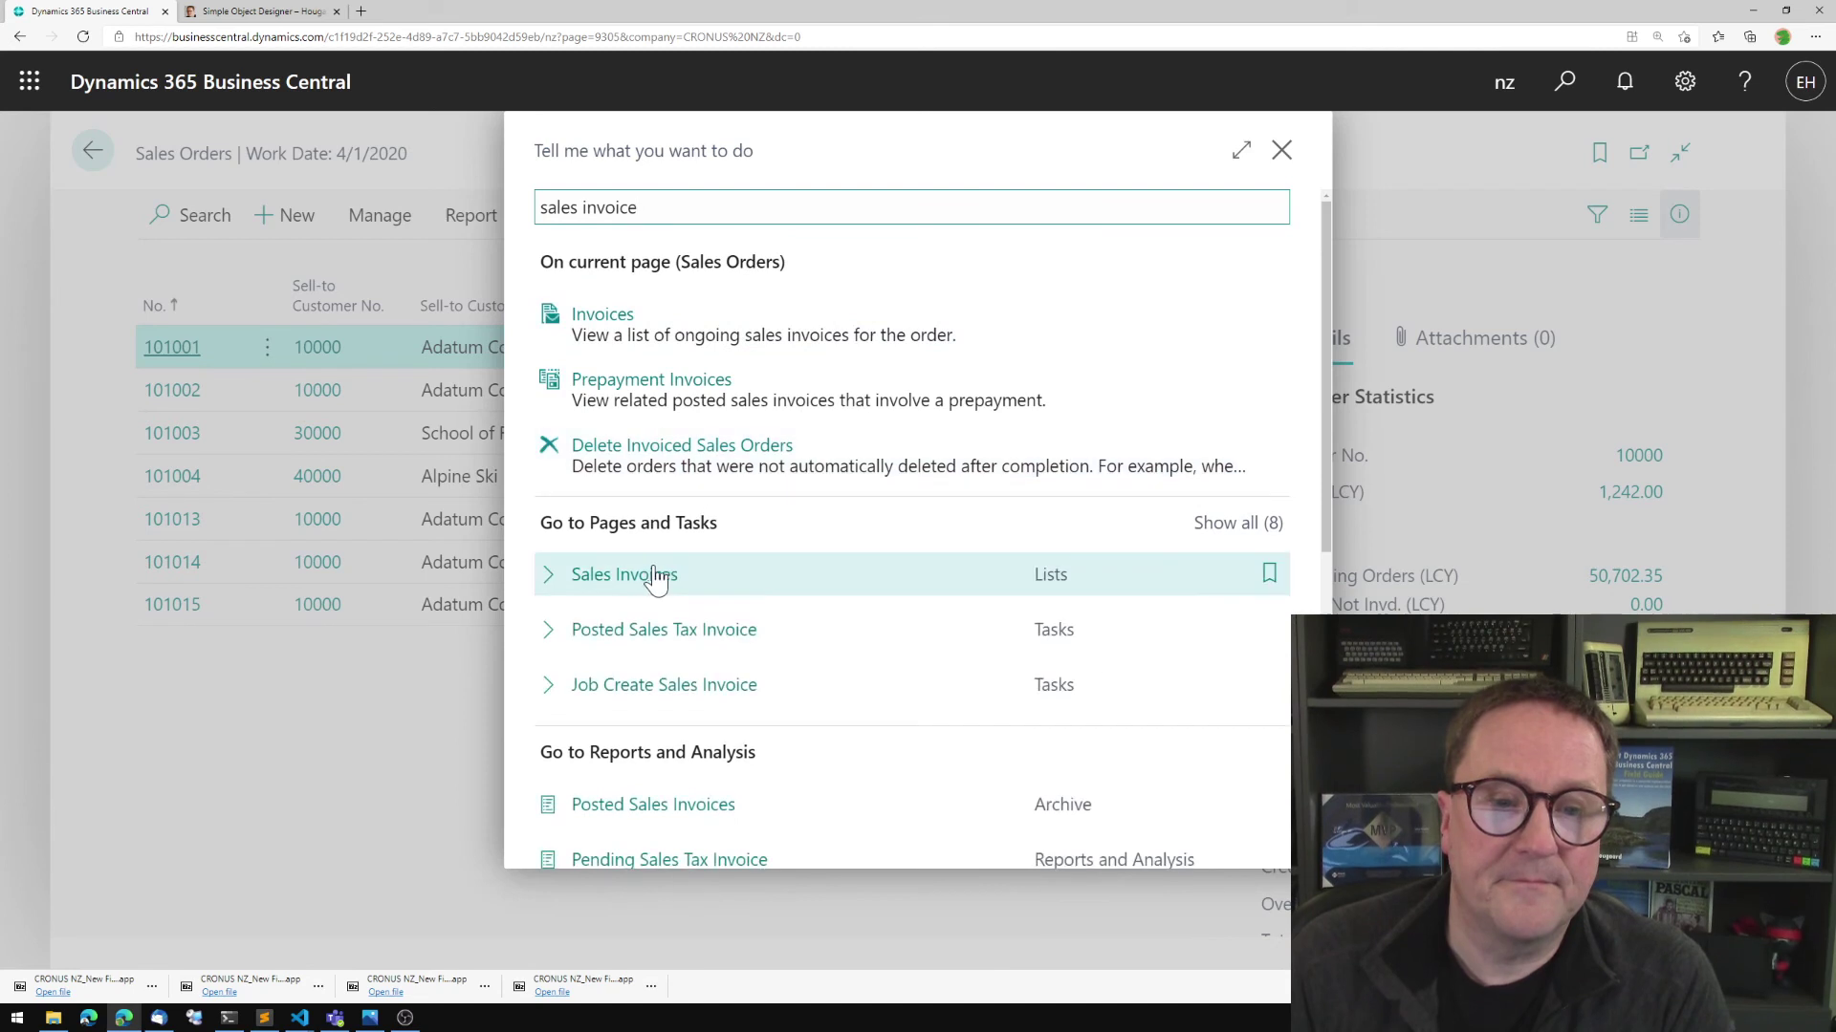
left_click(651, 578)
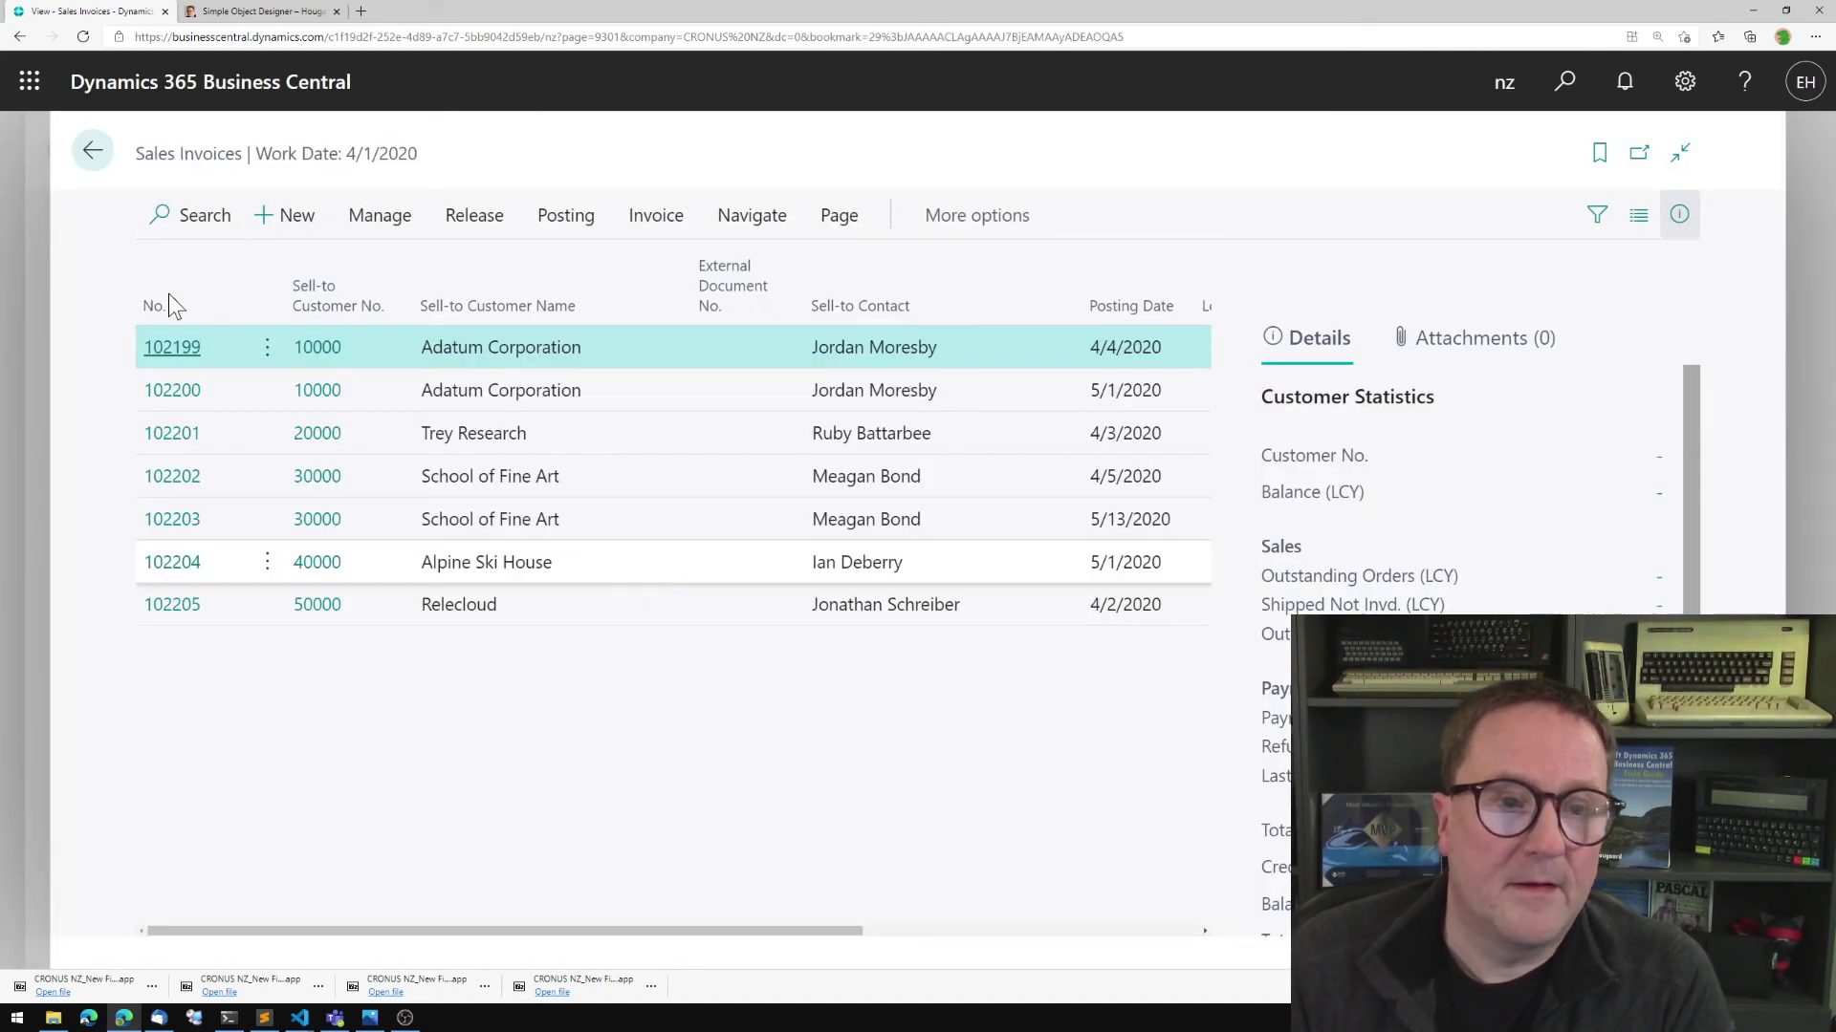
left_click(161, 348)
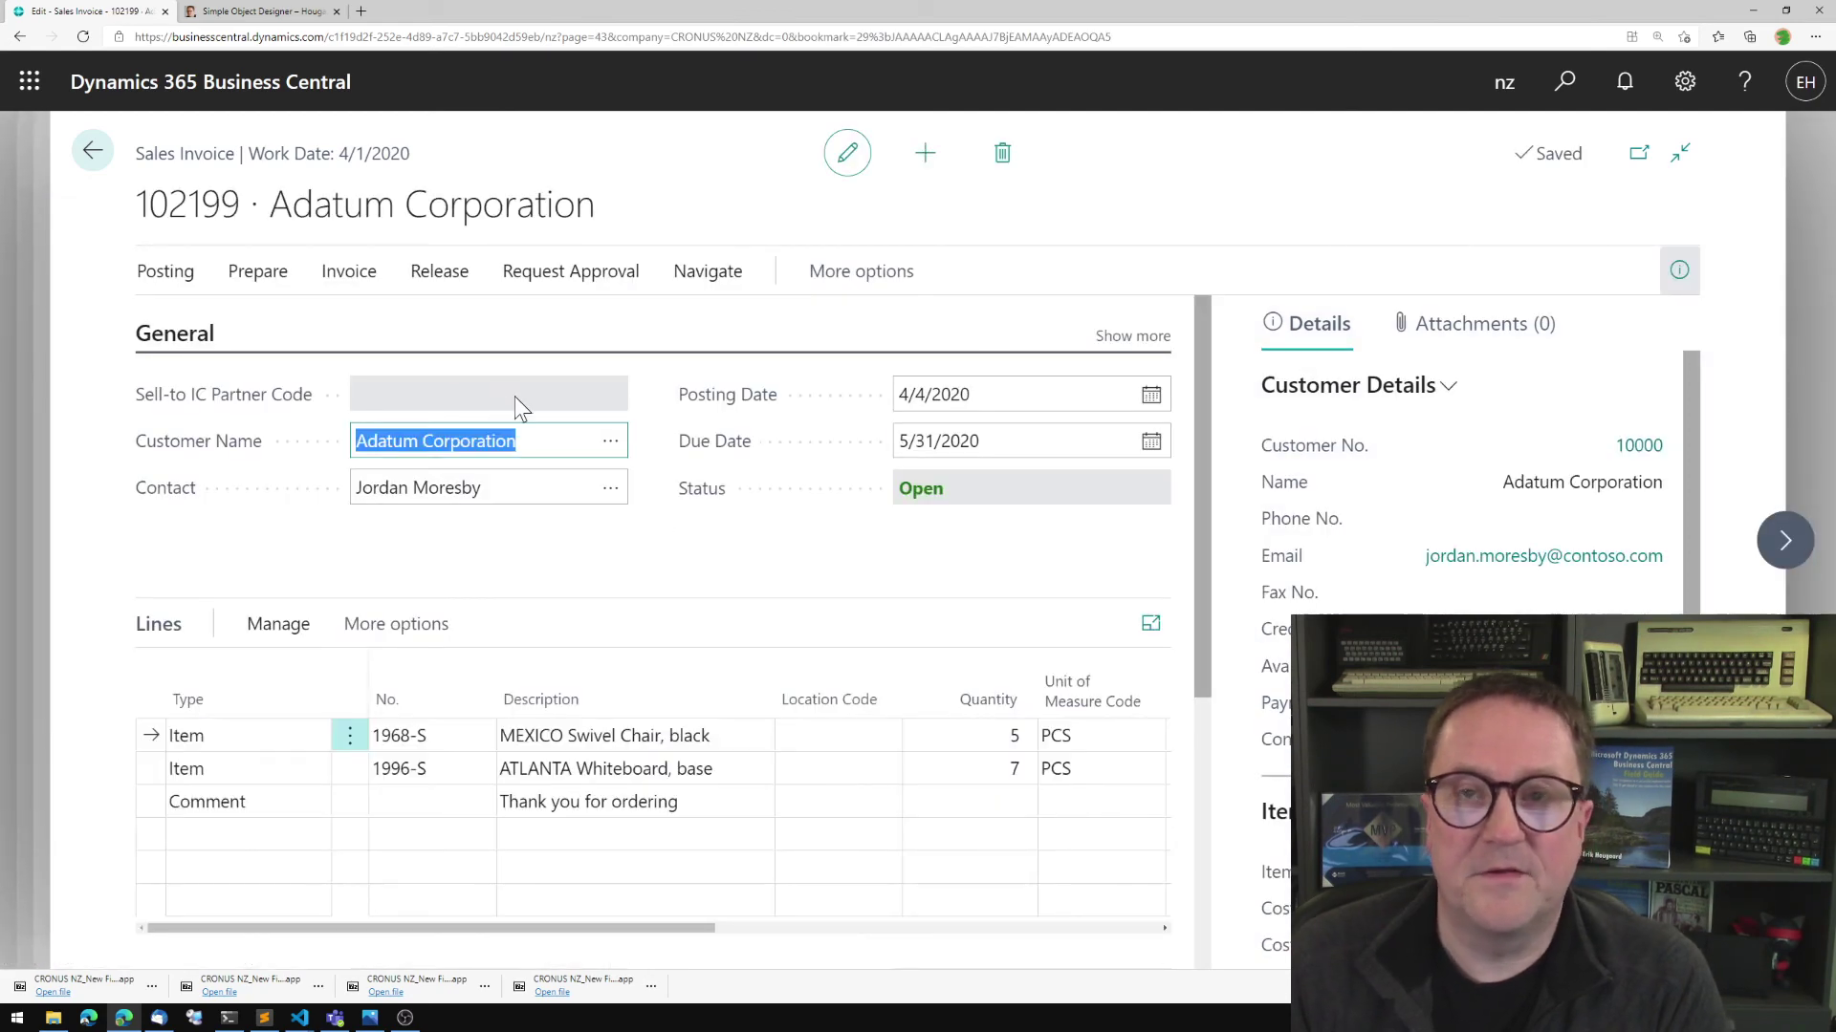
key("Escape")
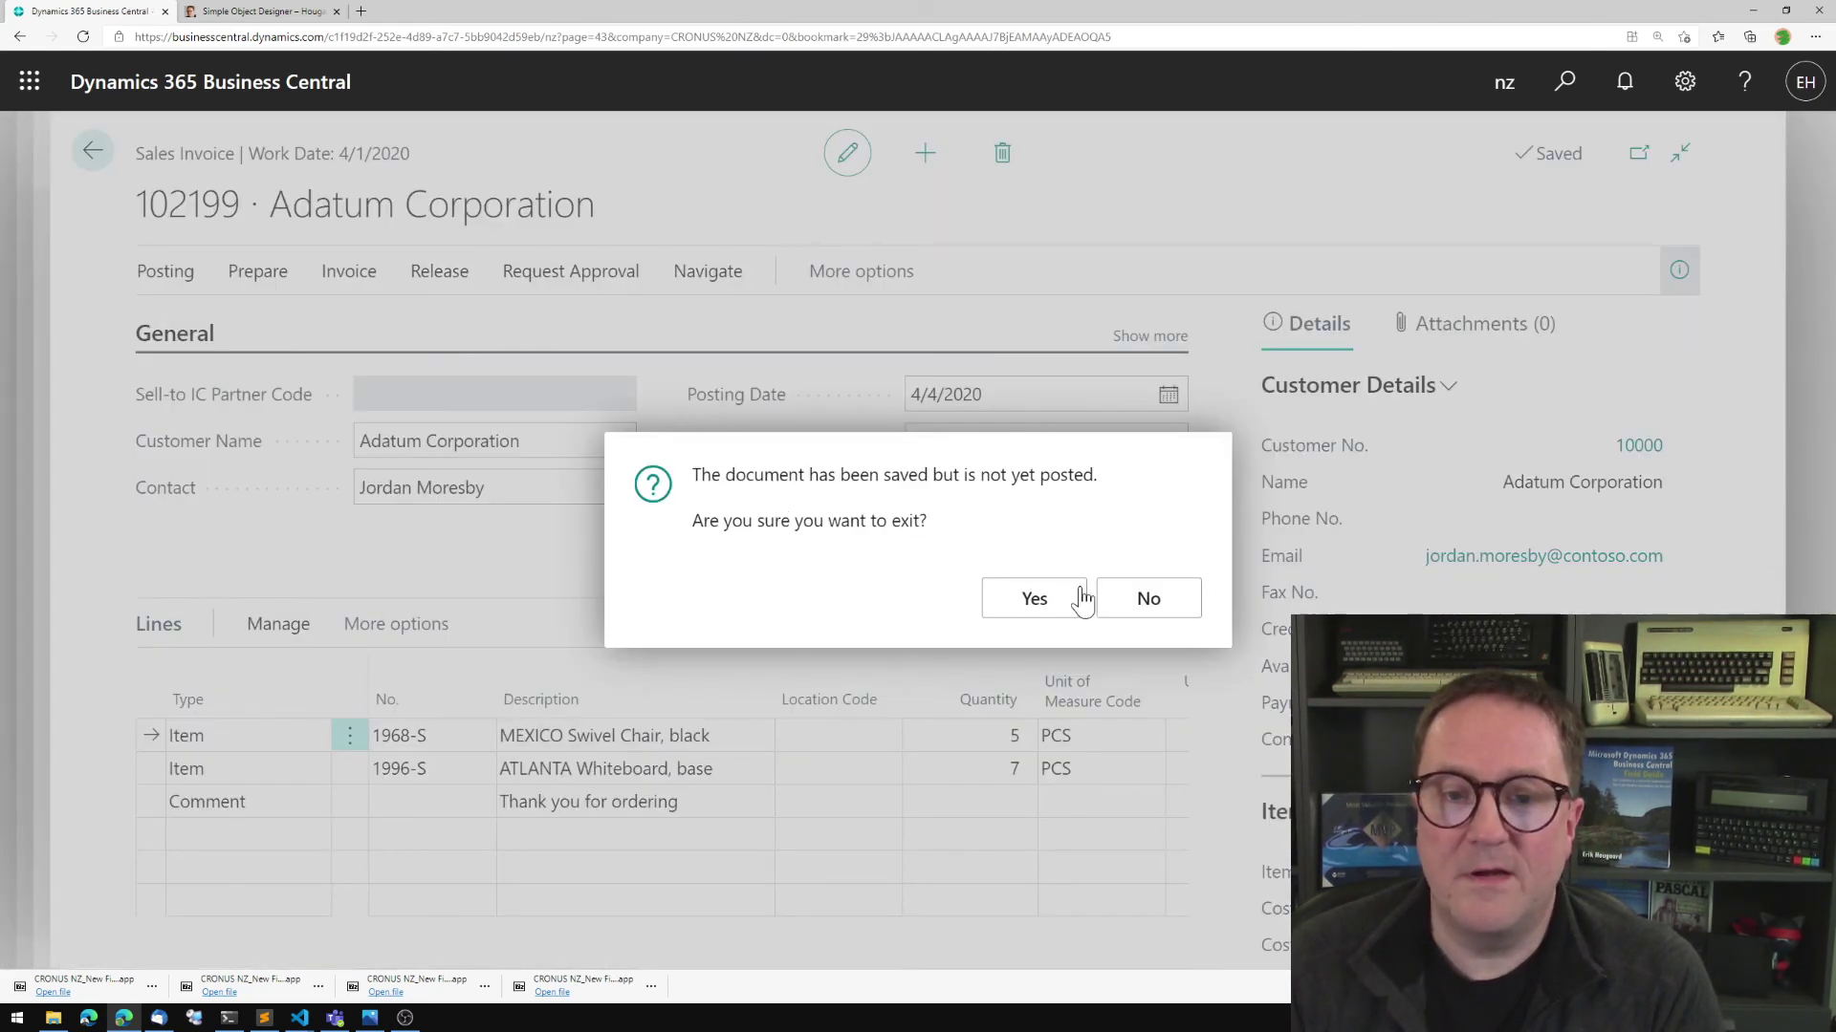
left_click(1052, 609)
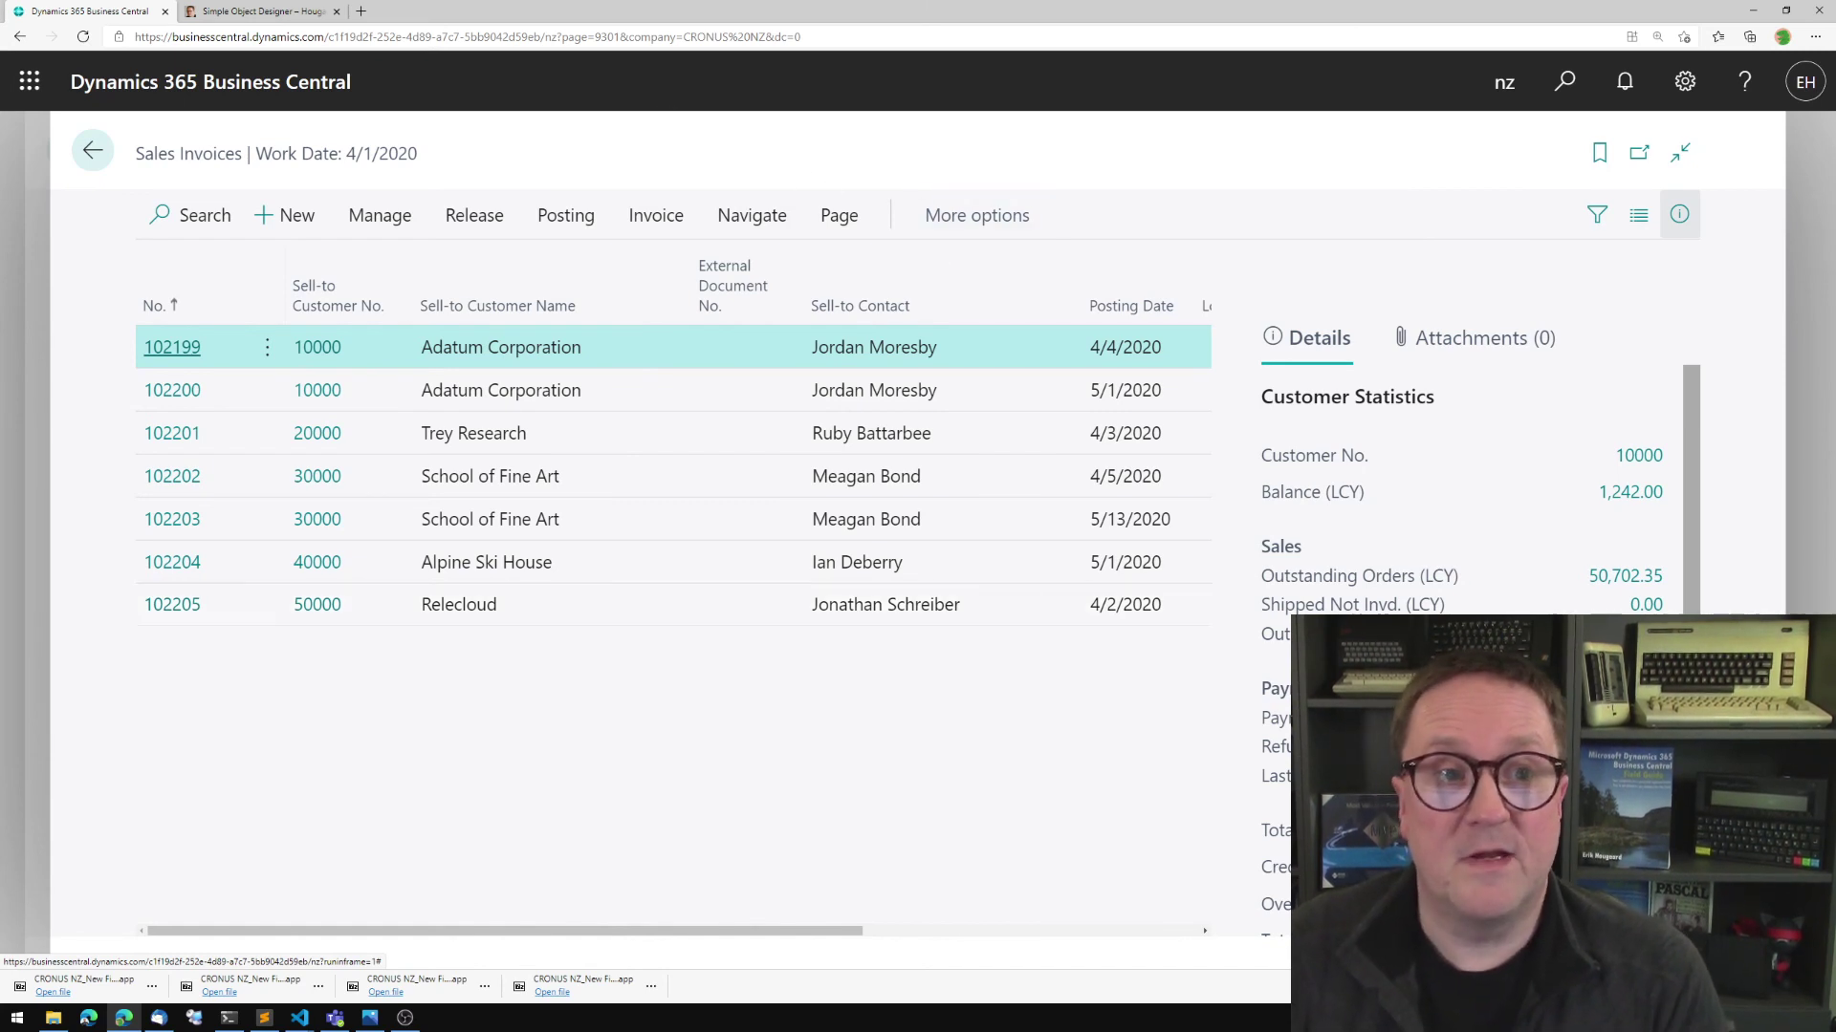
Switch to the hougaard.com Simple Object Designer browser tab.
left_click(265, 13)
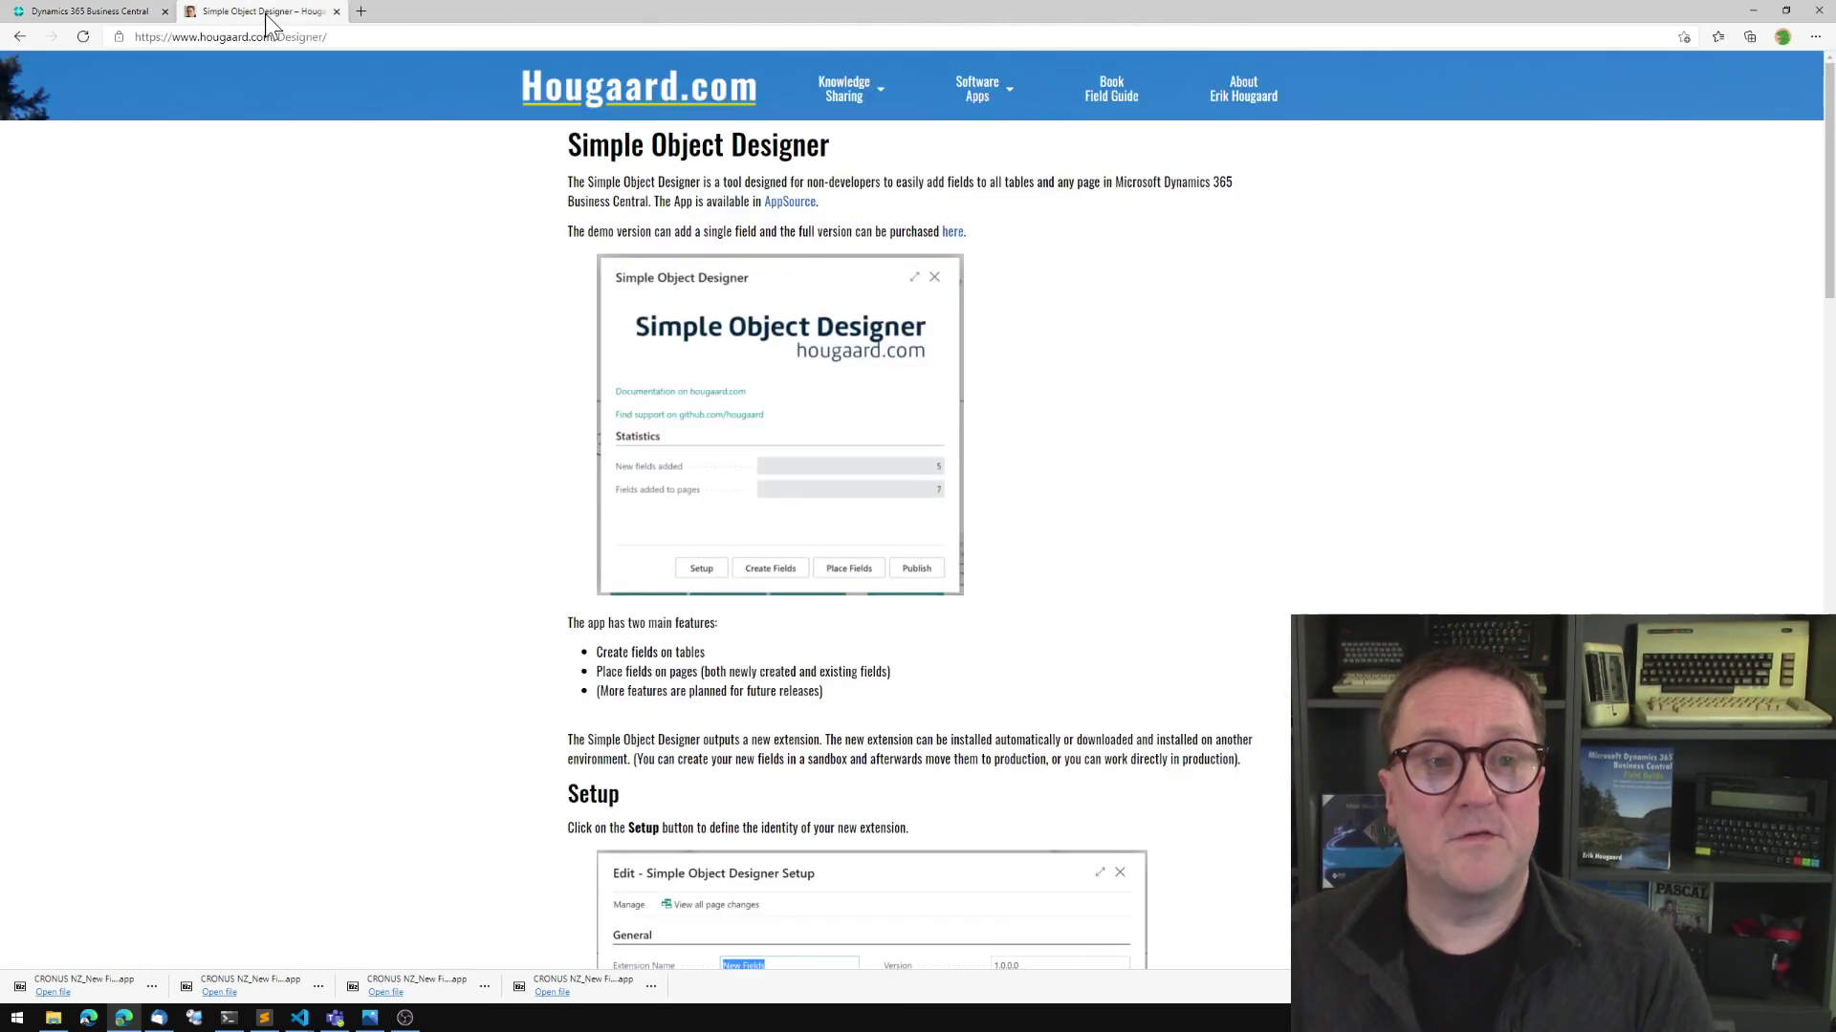